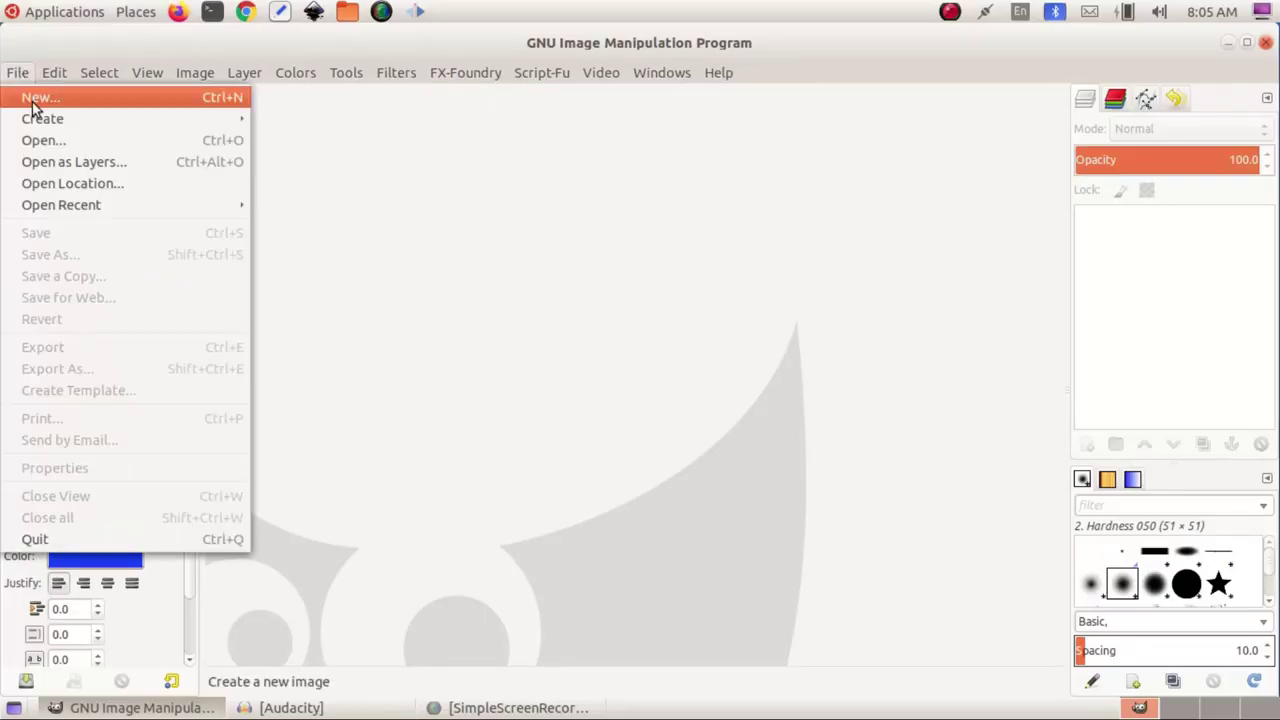
Create a new blank image from the A4 (300ppi) template, 2480 × 3508 pixels.
click(33, 97)
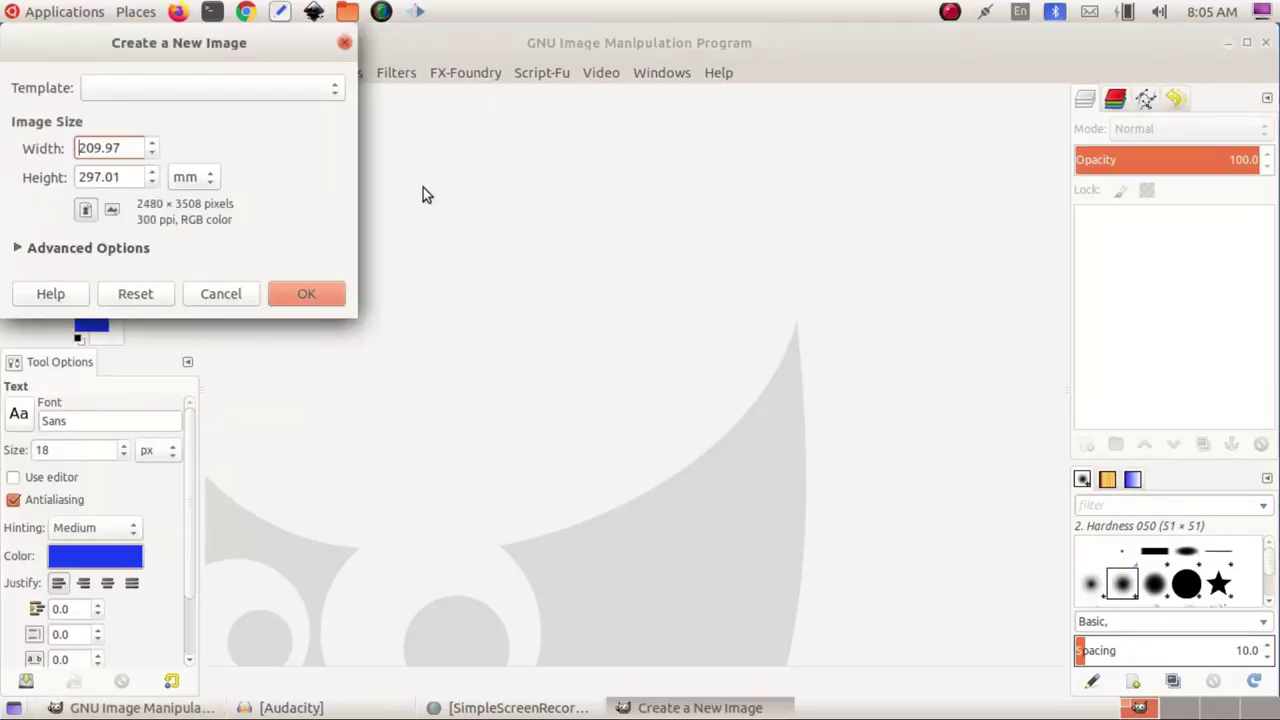
click(310, 94)
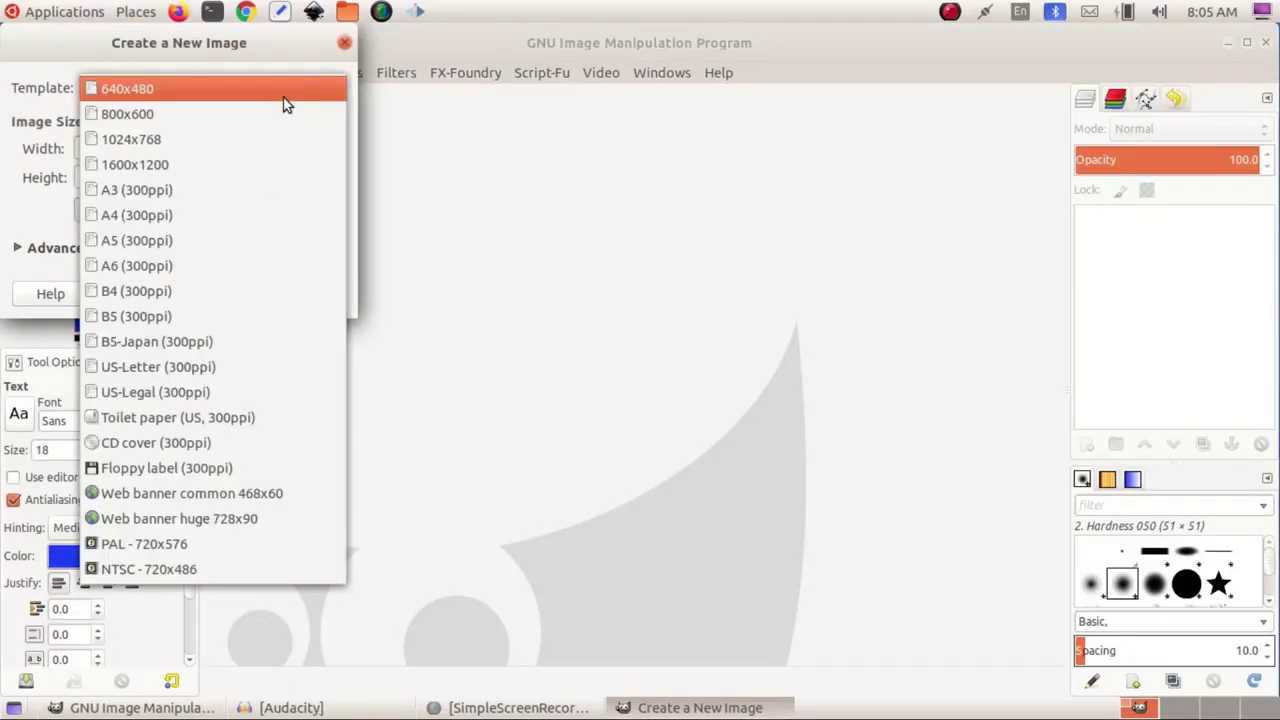
click(187, 219)
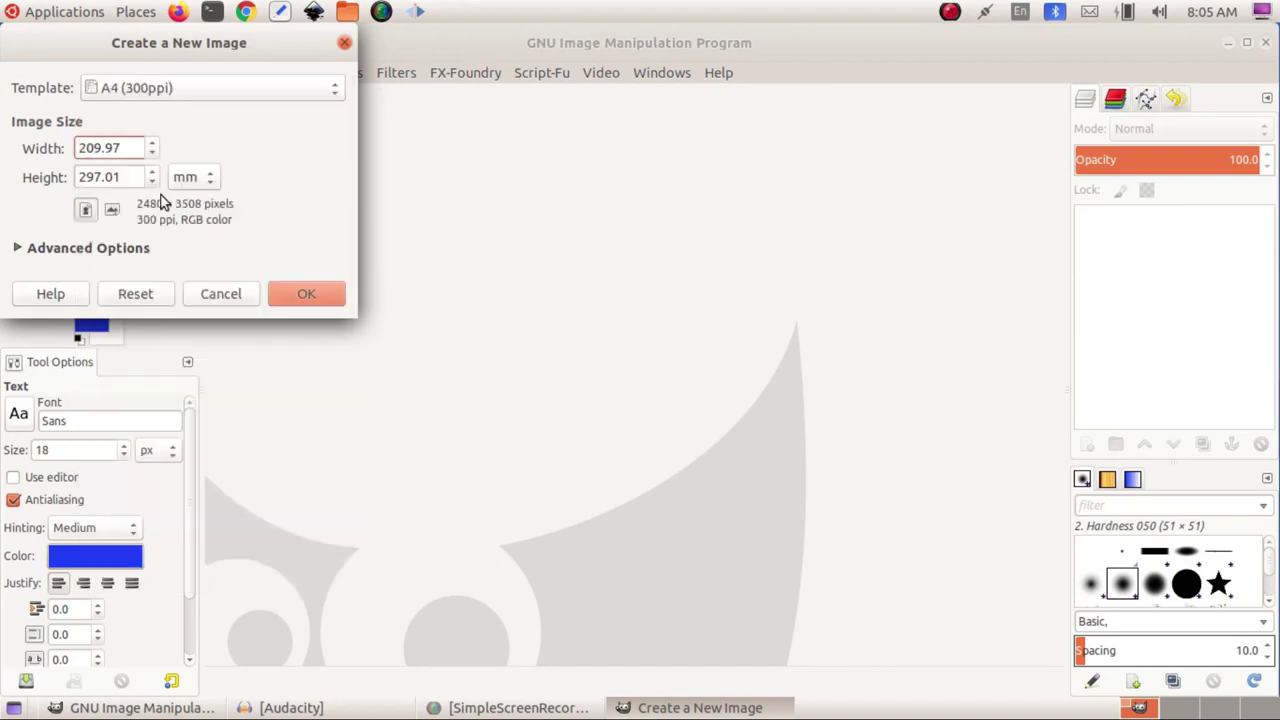
click(302, 292)
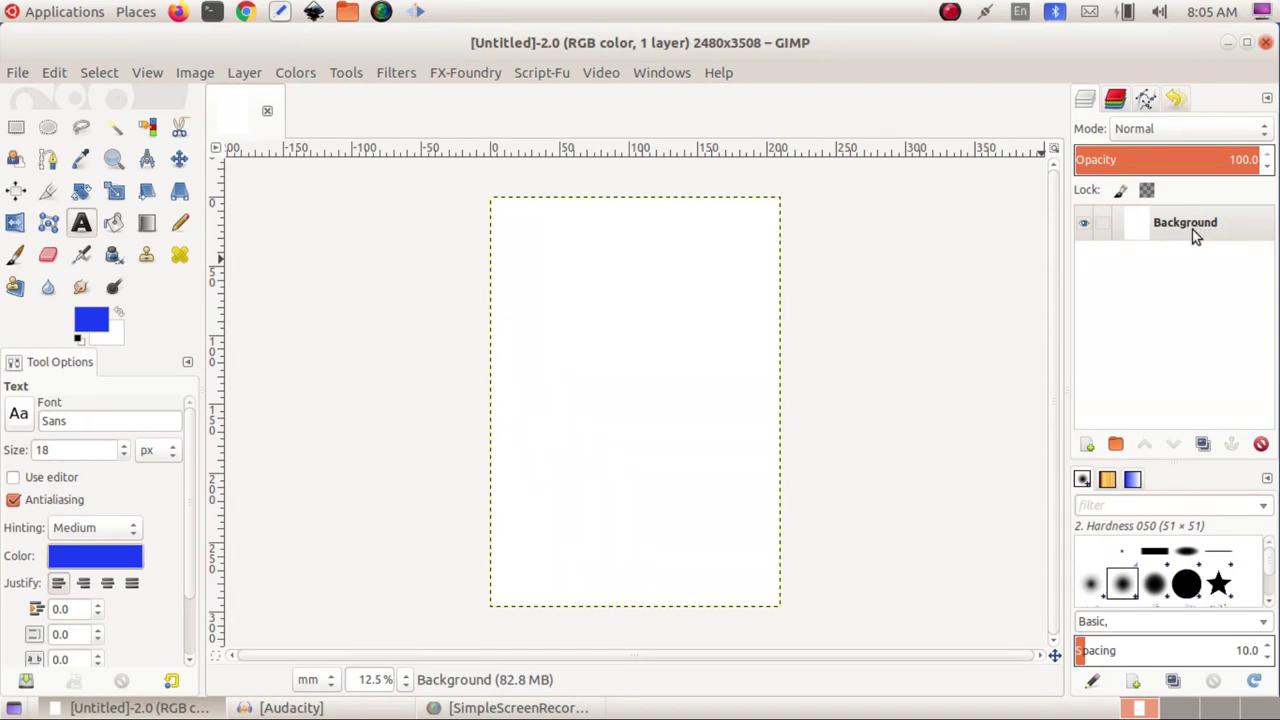
Add a transparent layer named 'Layer' above the white Background.
click(1088, 446)
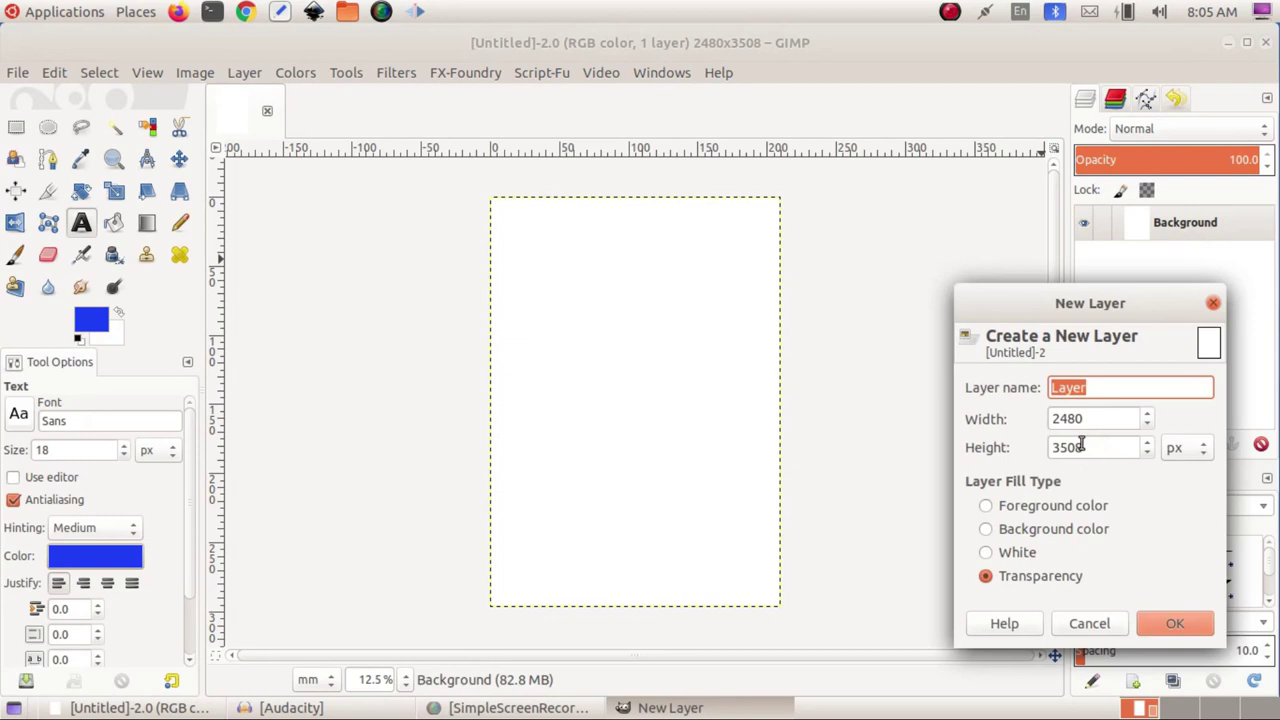
click(1168, 626)
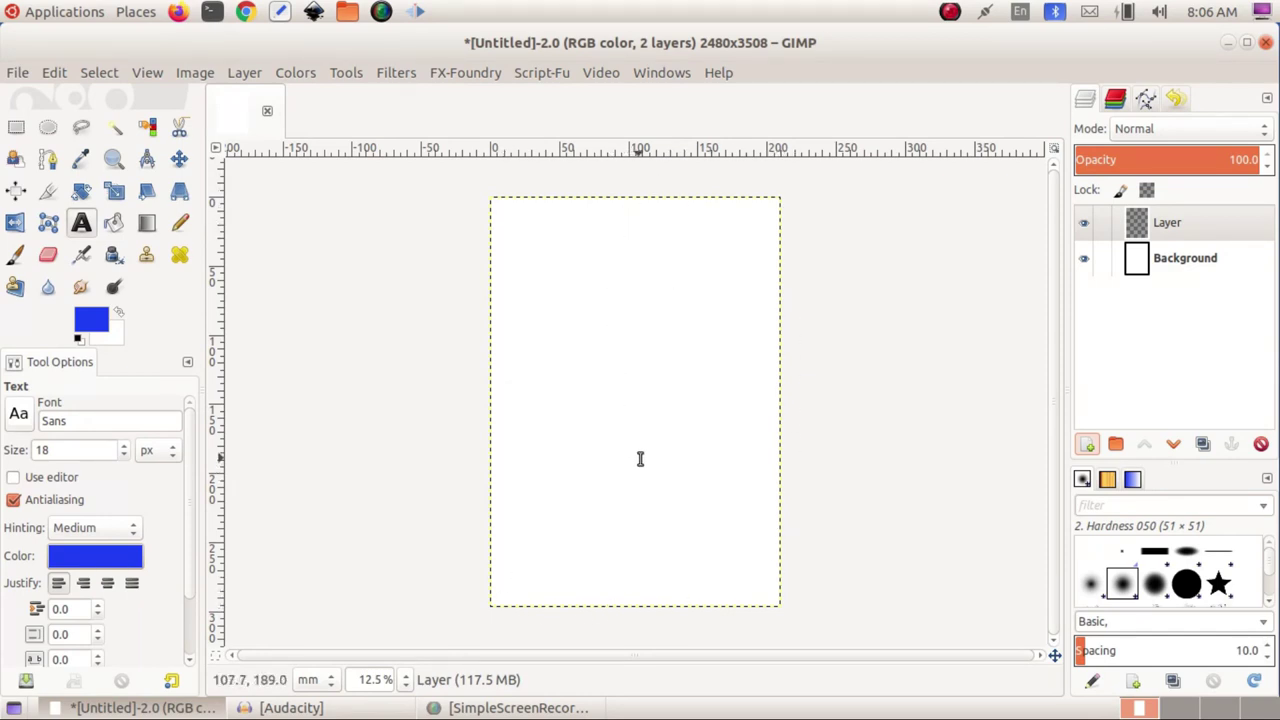
Set the foreground colour to cyan 0be0e8, trial a full-layer gradient, and undo it.
click(147, 222)
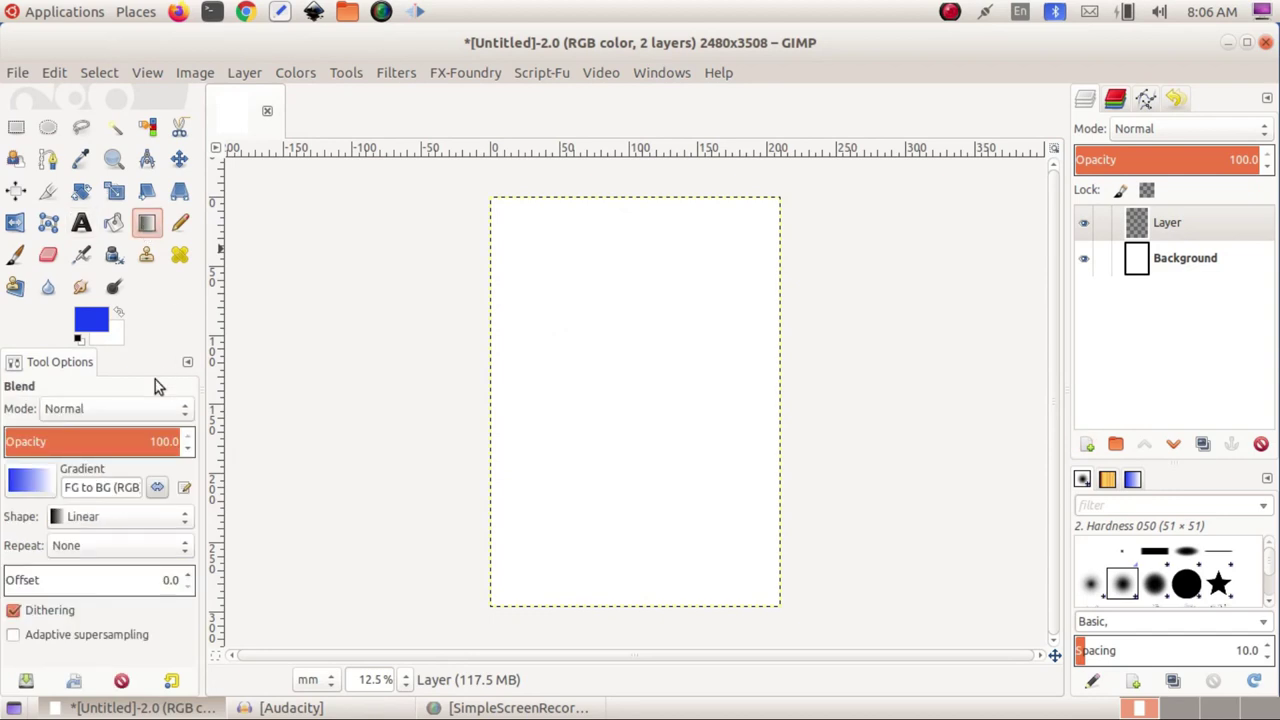
click(93, 321)
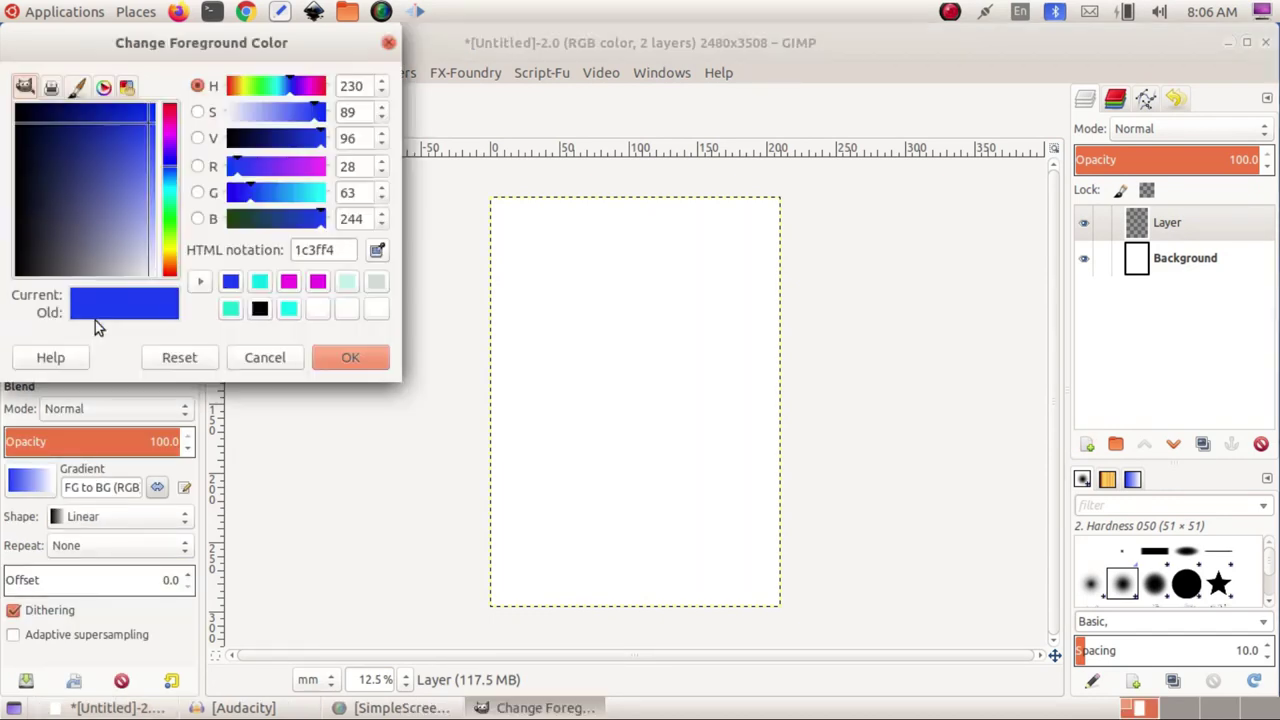
click(259, 282)
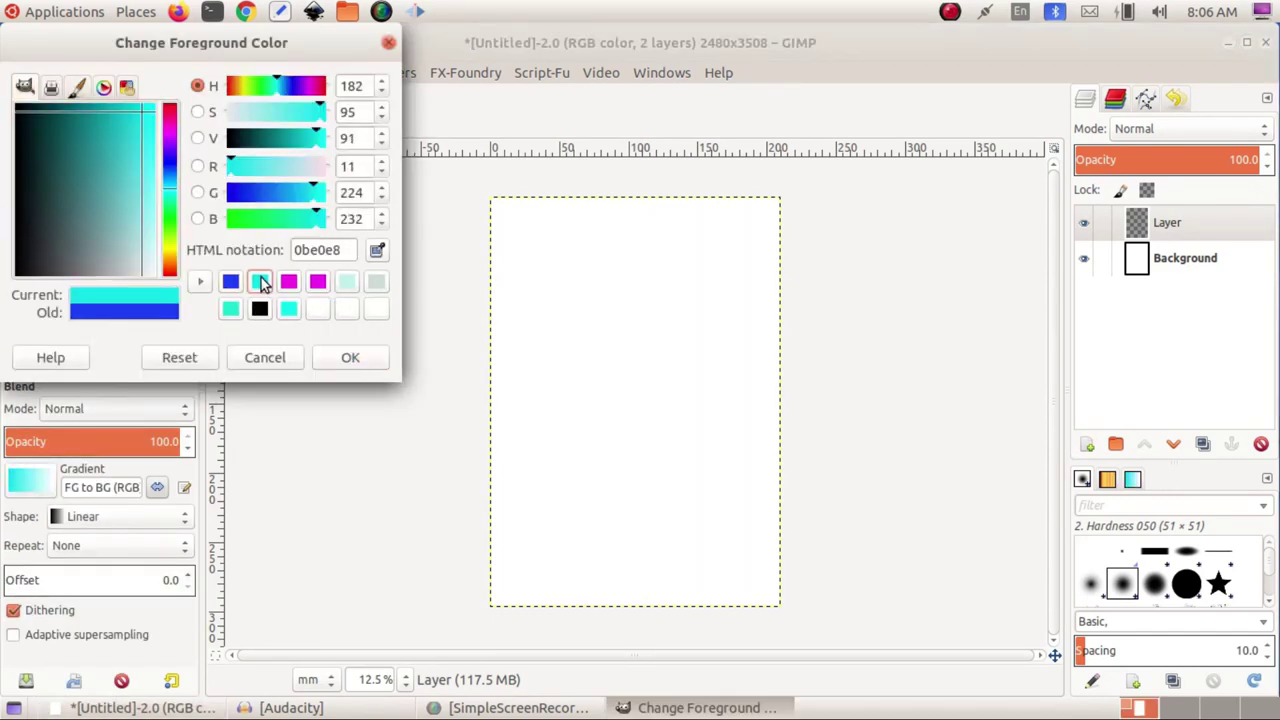
click(349, 358)
drag(619, 296, 619, 504)
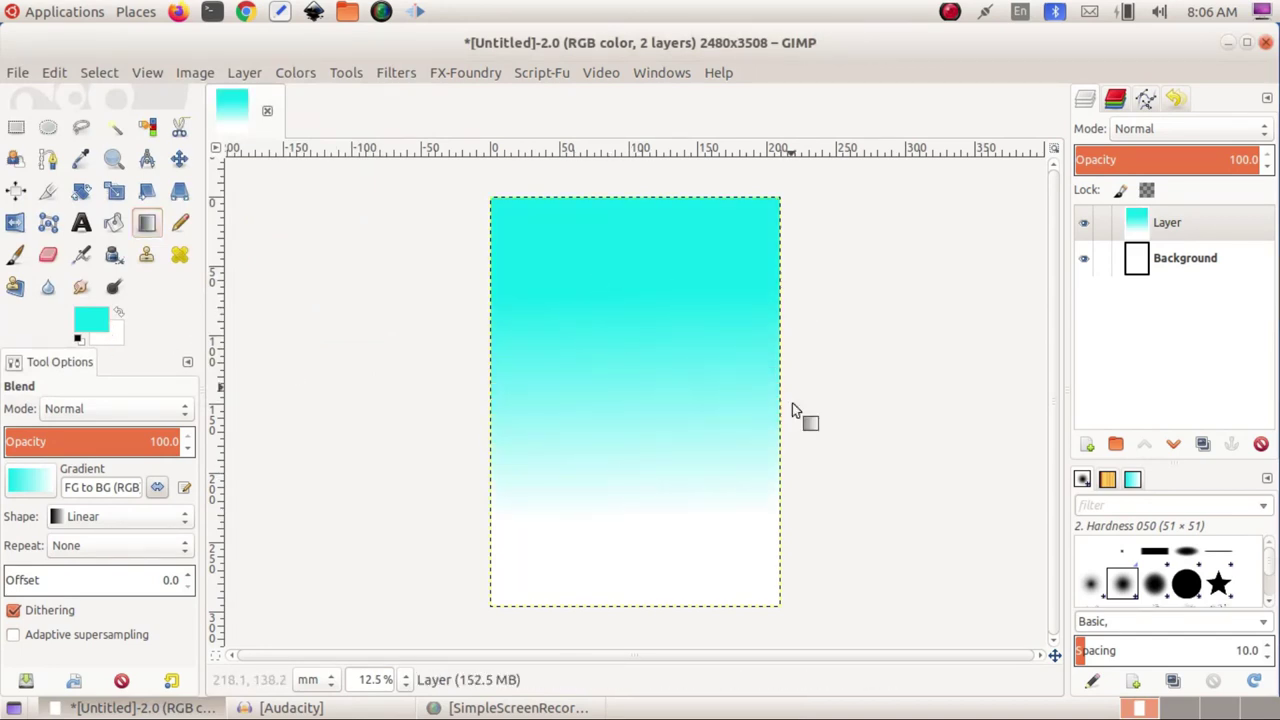
key(ctrl+z)
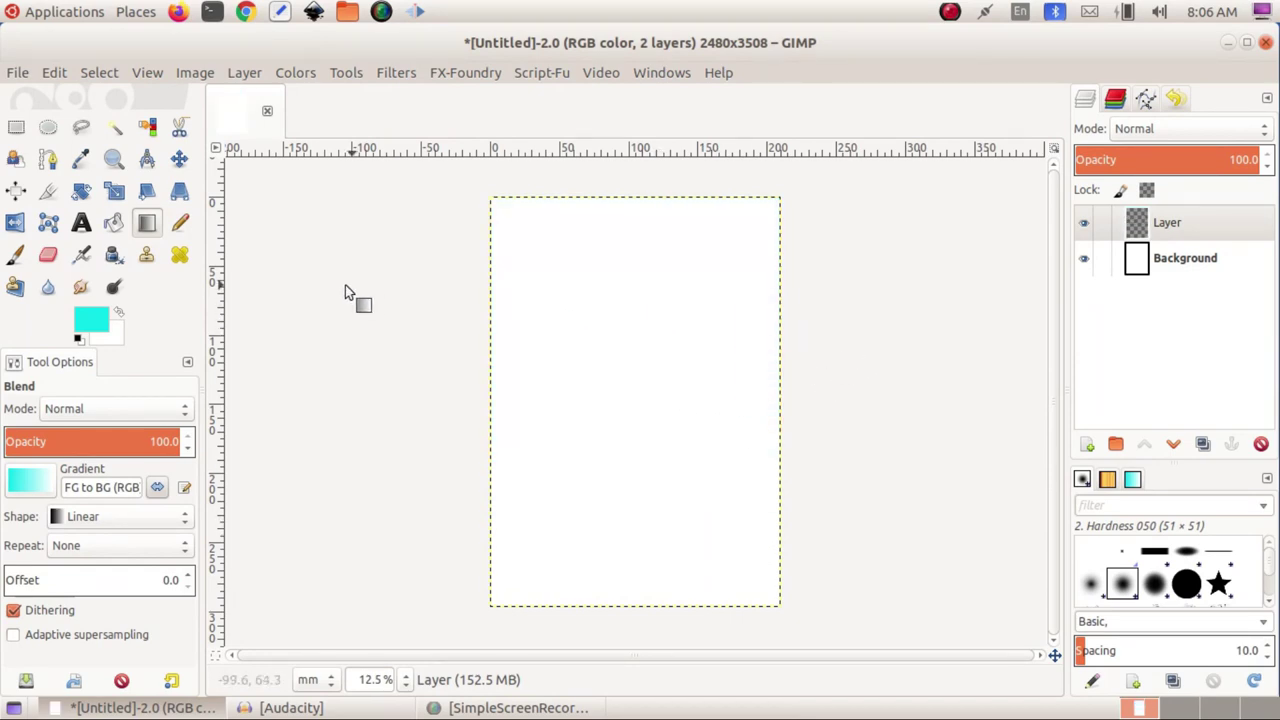
Select a rectangle inset from the page margins.
click(18, 128)
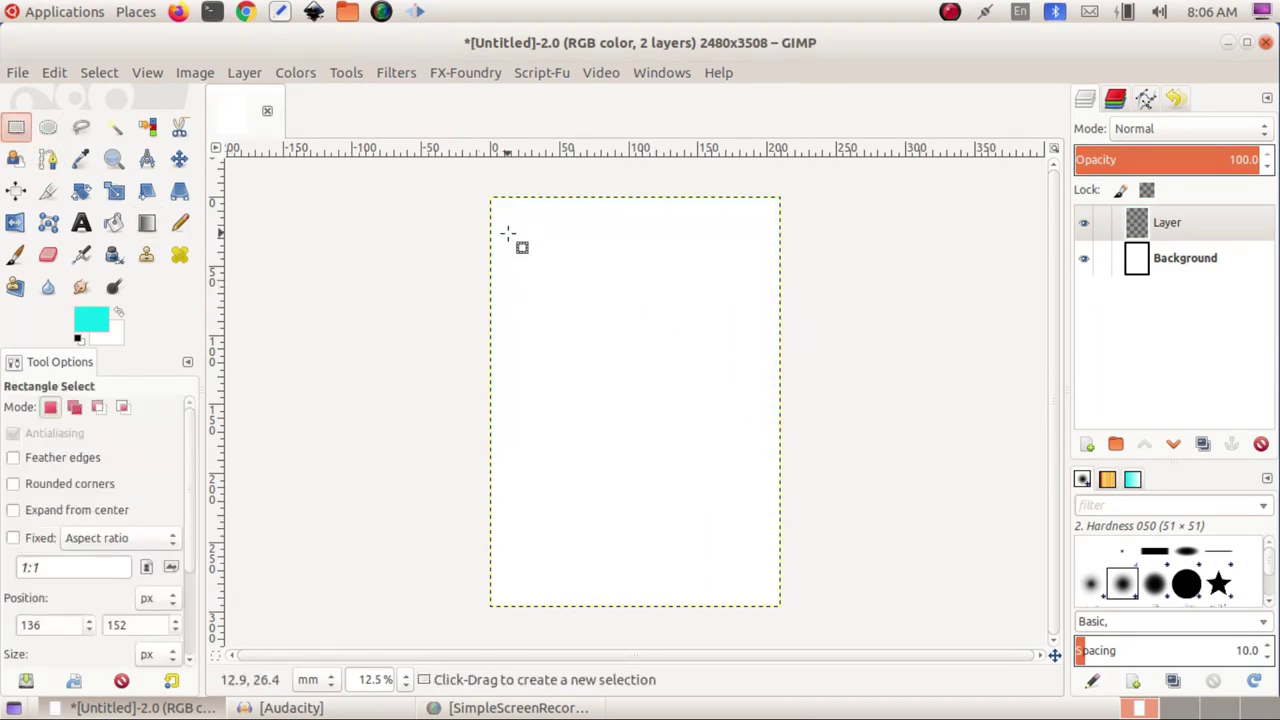
drag(515, 216, 758, 585)
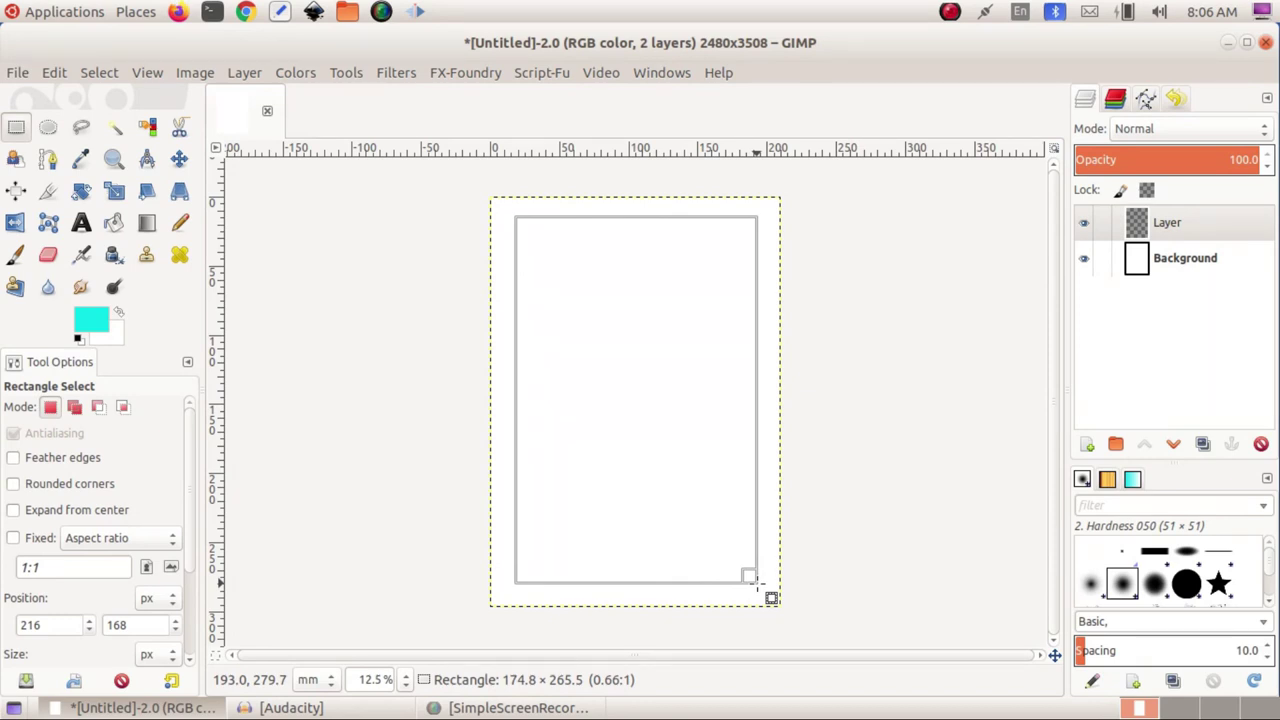
drag(758, 585, 757, 584)
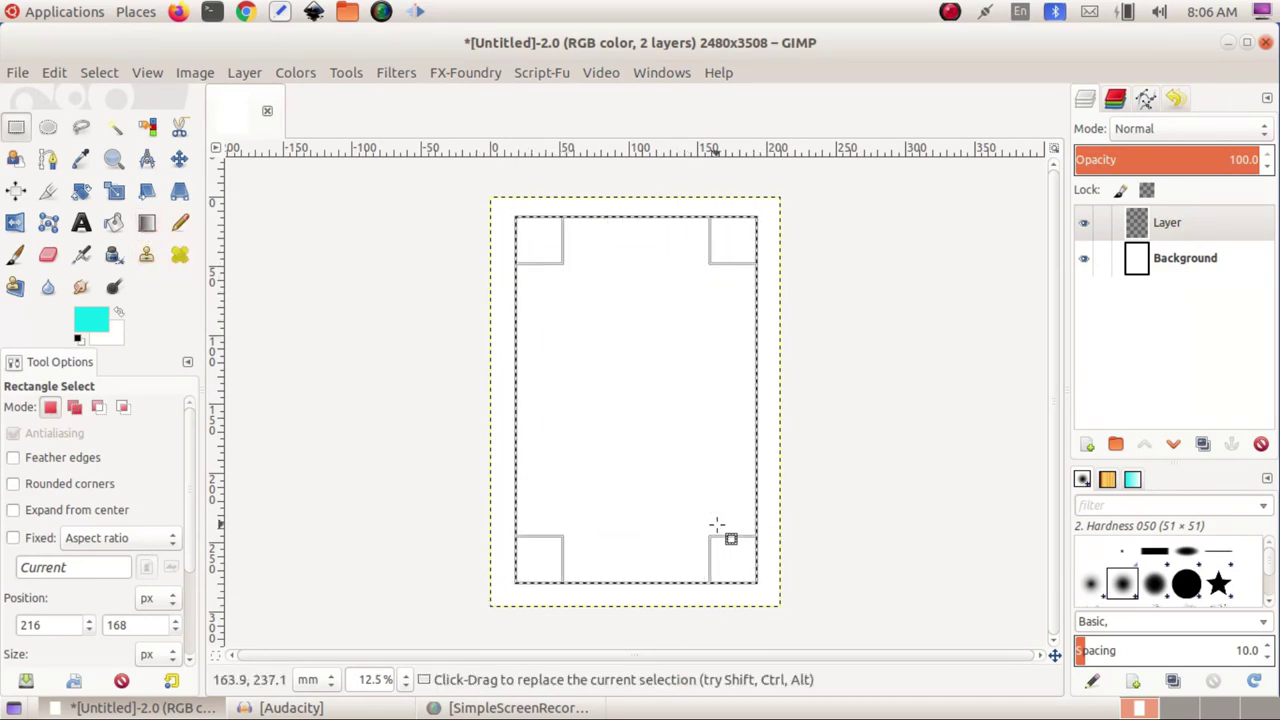
Fill the selection with a top-down cyan-to-white gradient fading over the top two-thirds.
click(148, 224)
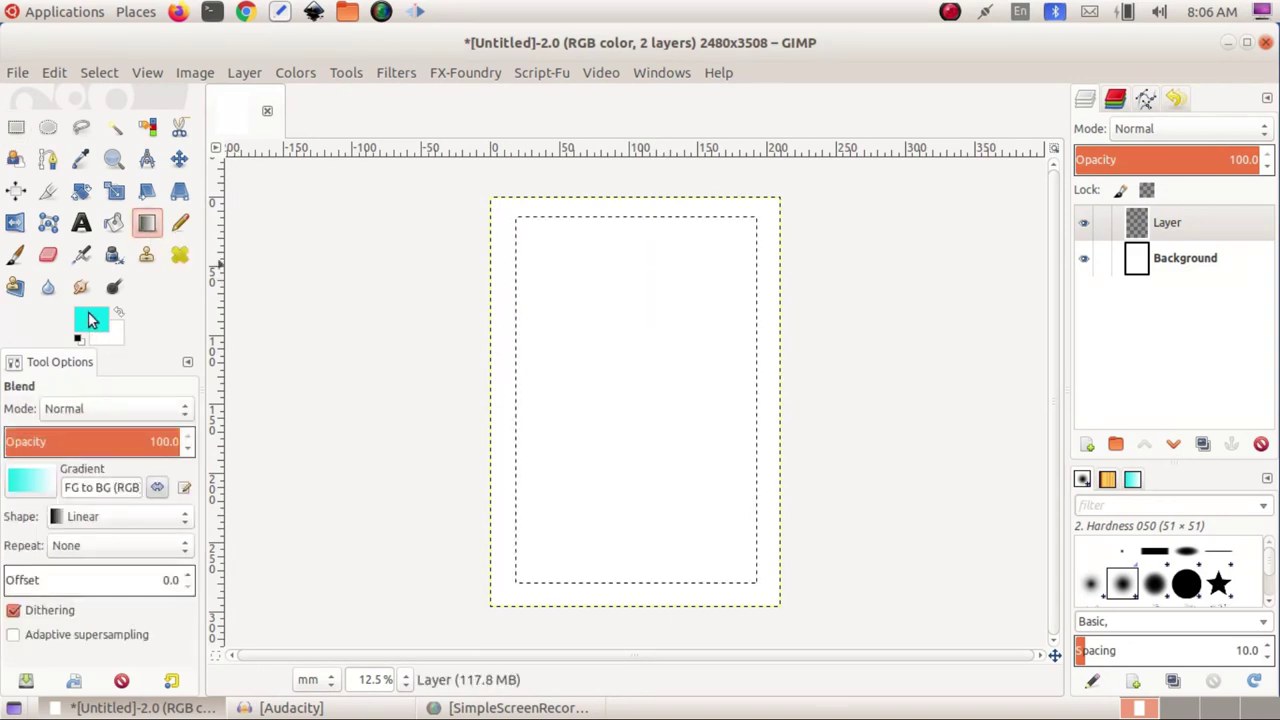
drag(616, 261, 619, 464)
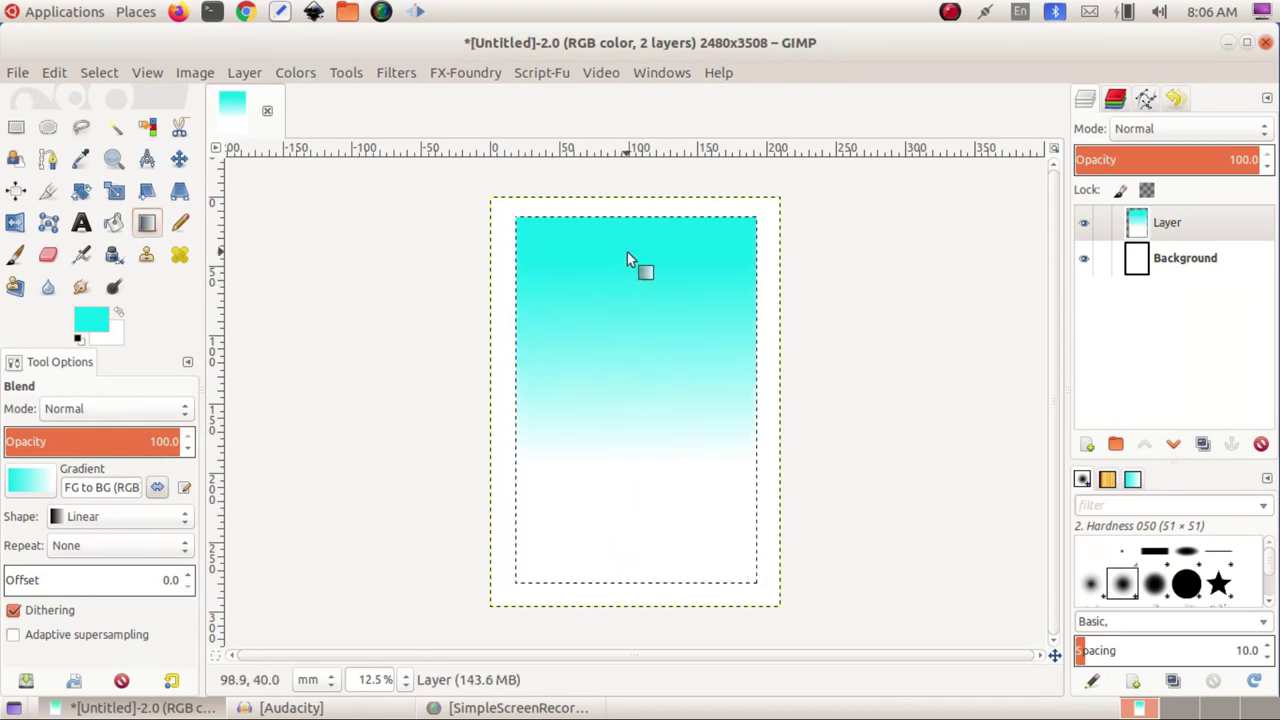
drag(627, 244, 627, 346)
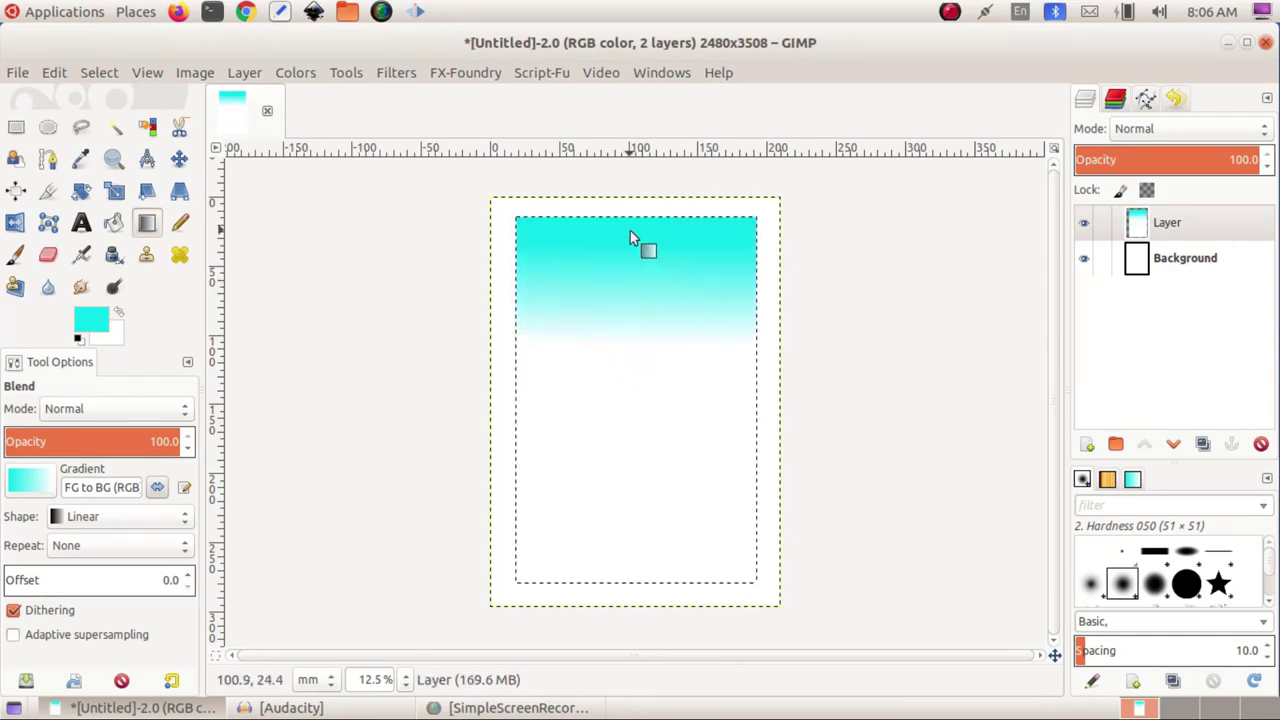
drag(633, 183, 637, 388)
drag(637, 186, 643, 463)
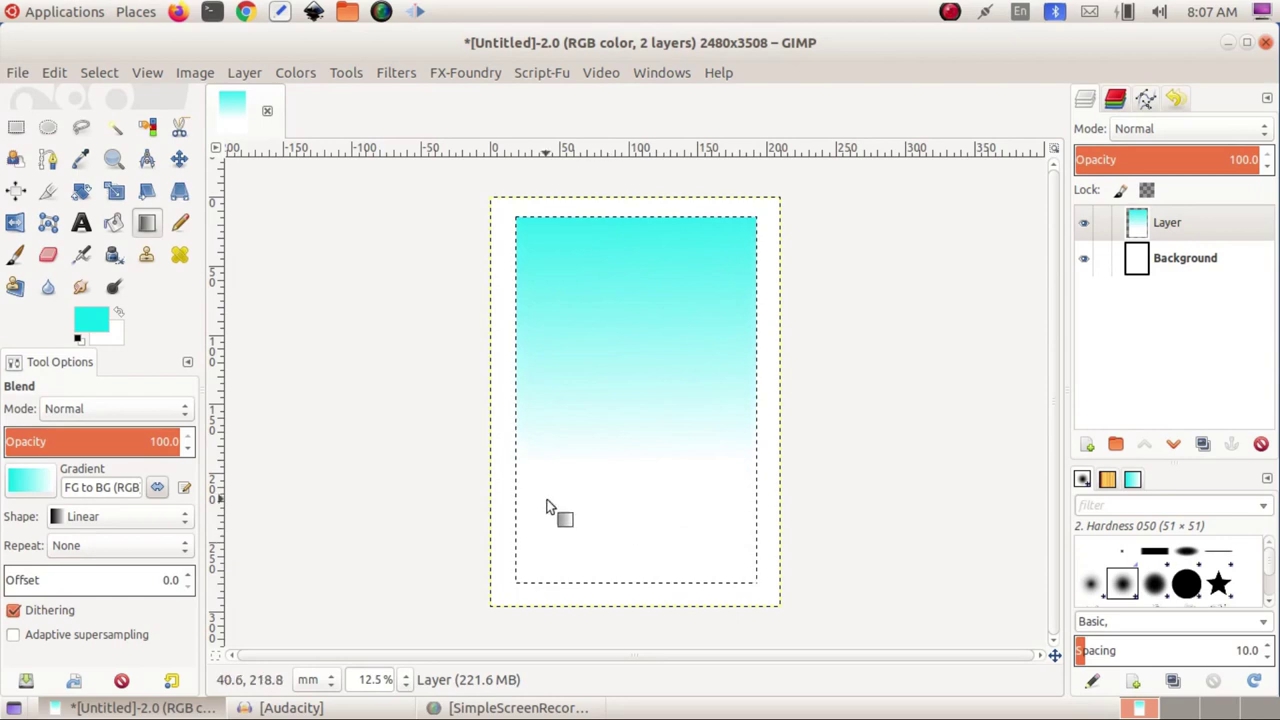
Clear the selection and add a new transparent layer, Layer #1.
click(100, 73)
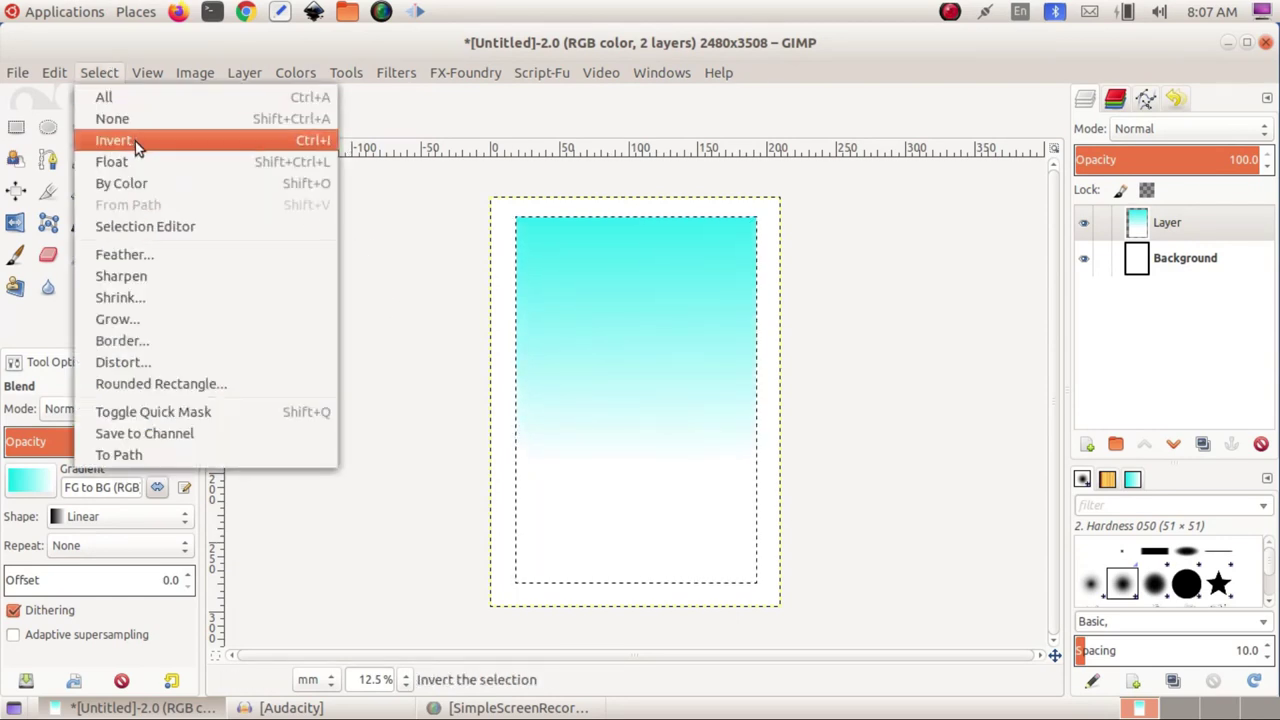
click(135, 126)
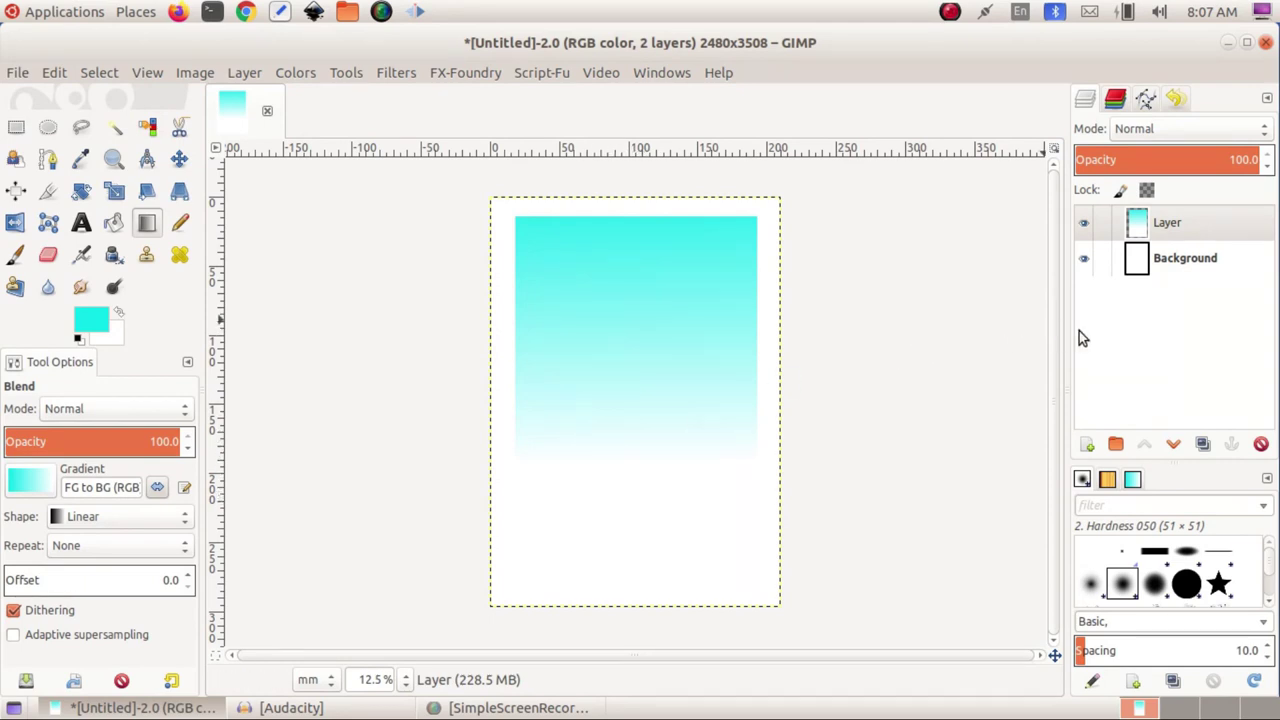
click(1087, 444)
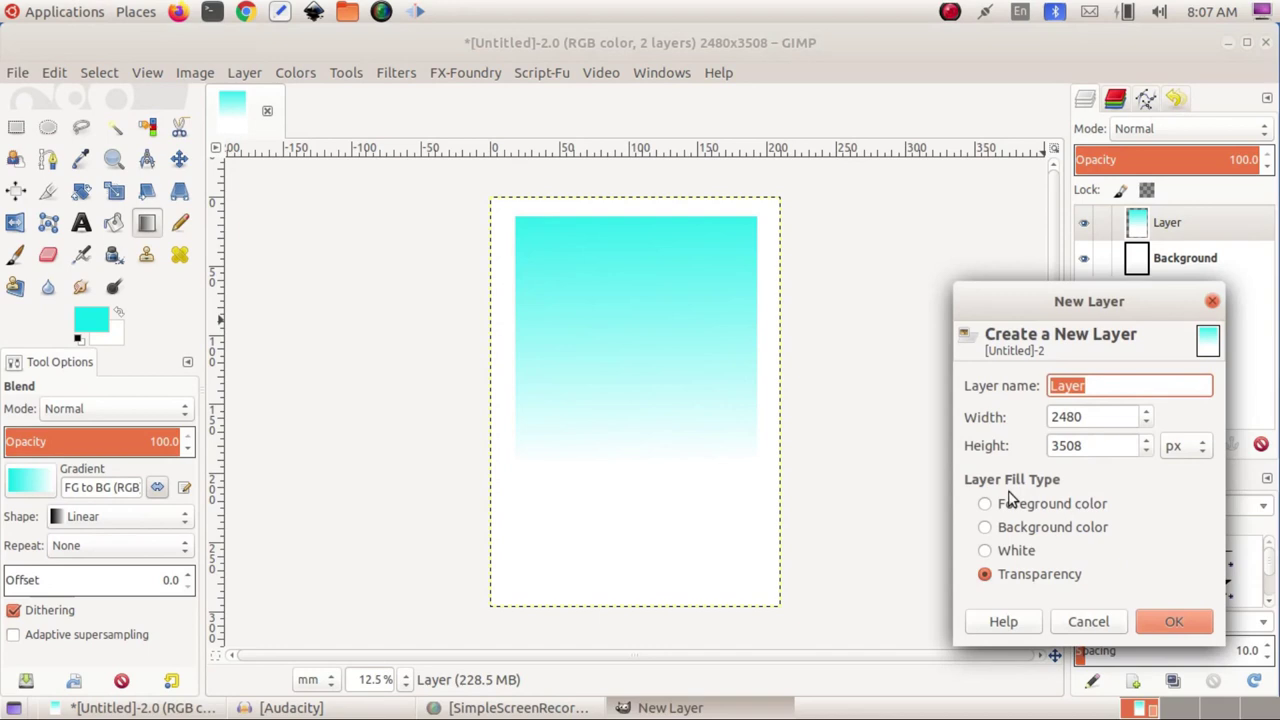
click(1155, 623)
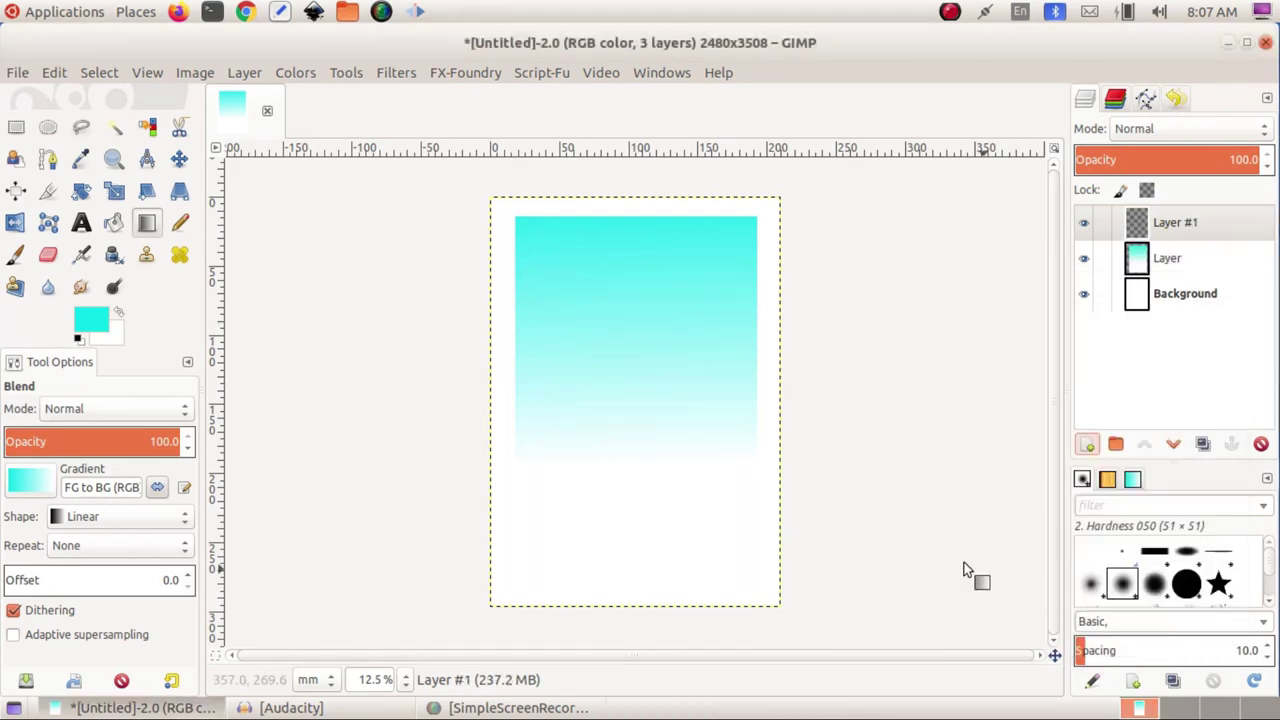
Open kuttanadu.jpg from the Pictures/my_photos folder.
click(25, 77)
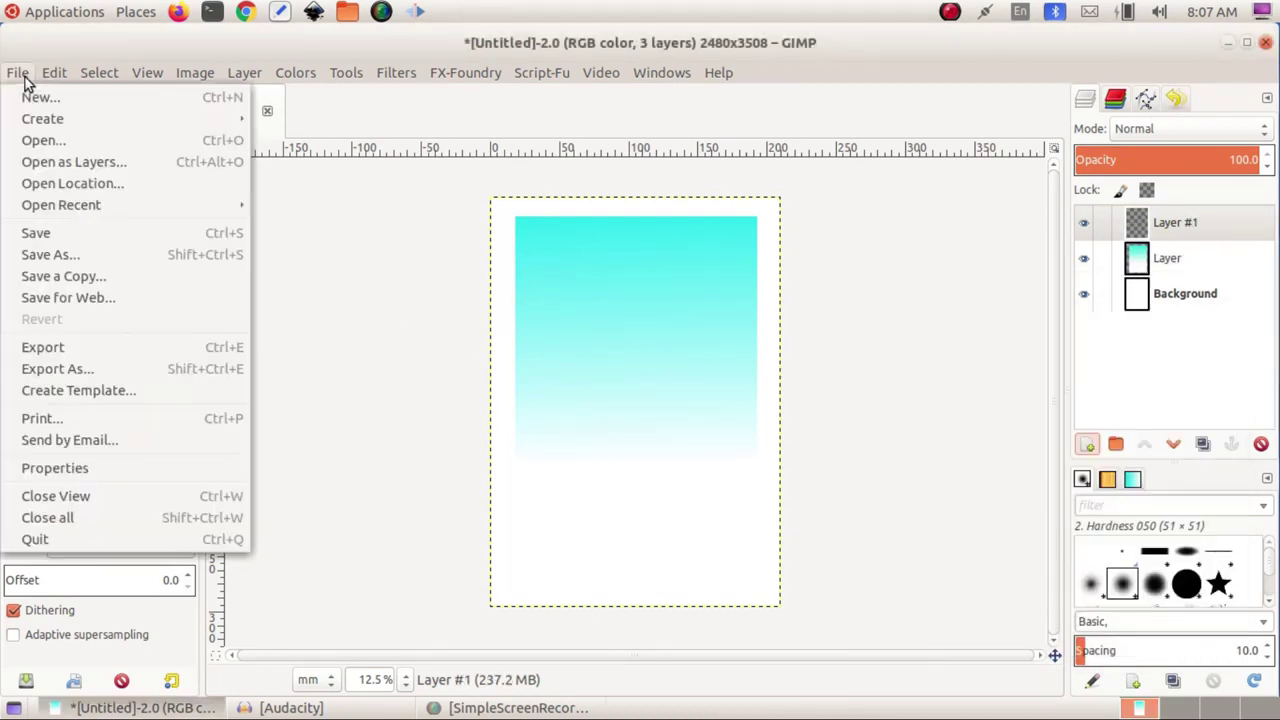
click(43, 140)
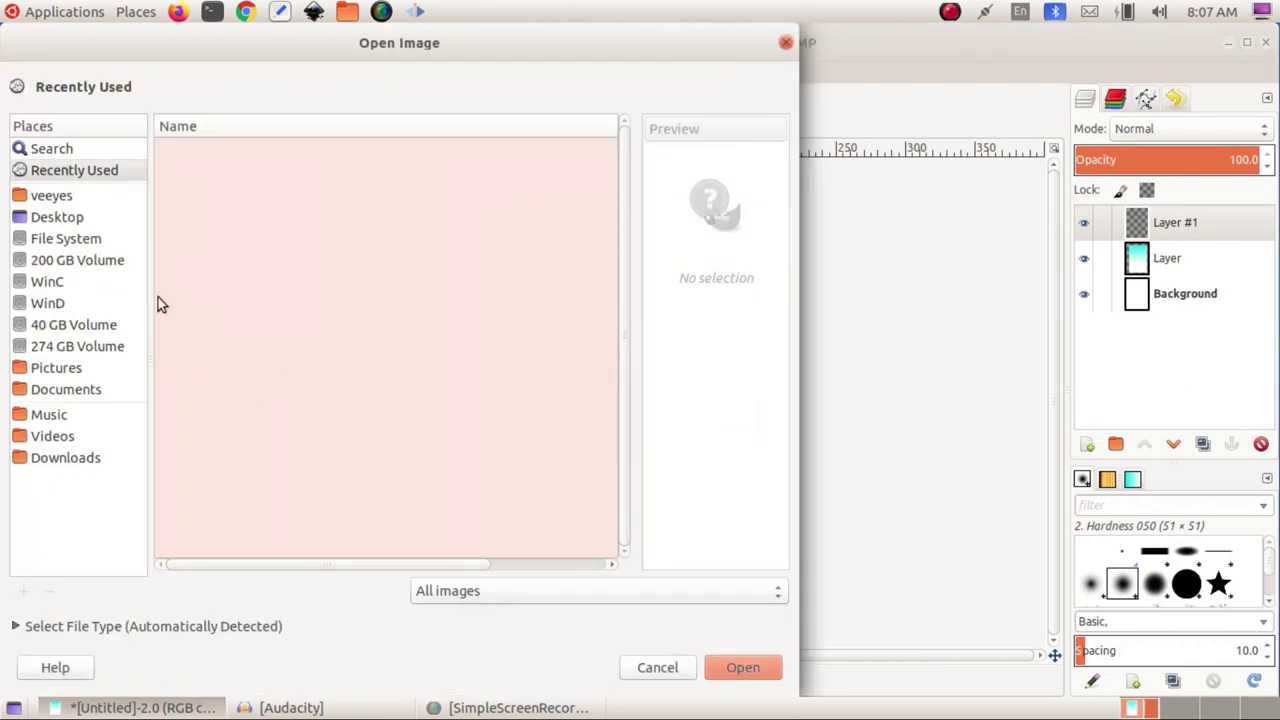
click(60, 369)
double_click(215, 172)
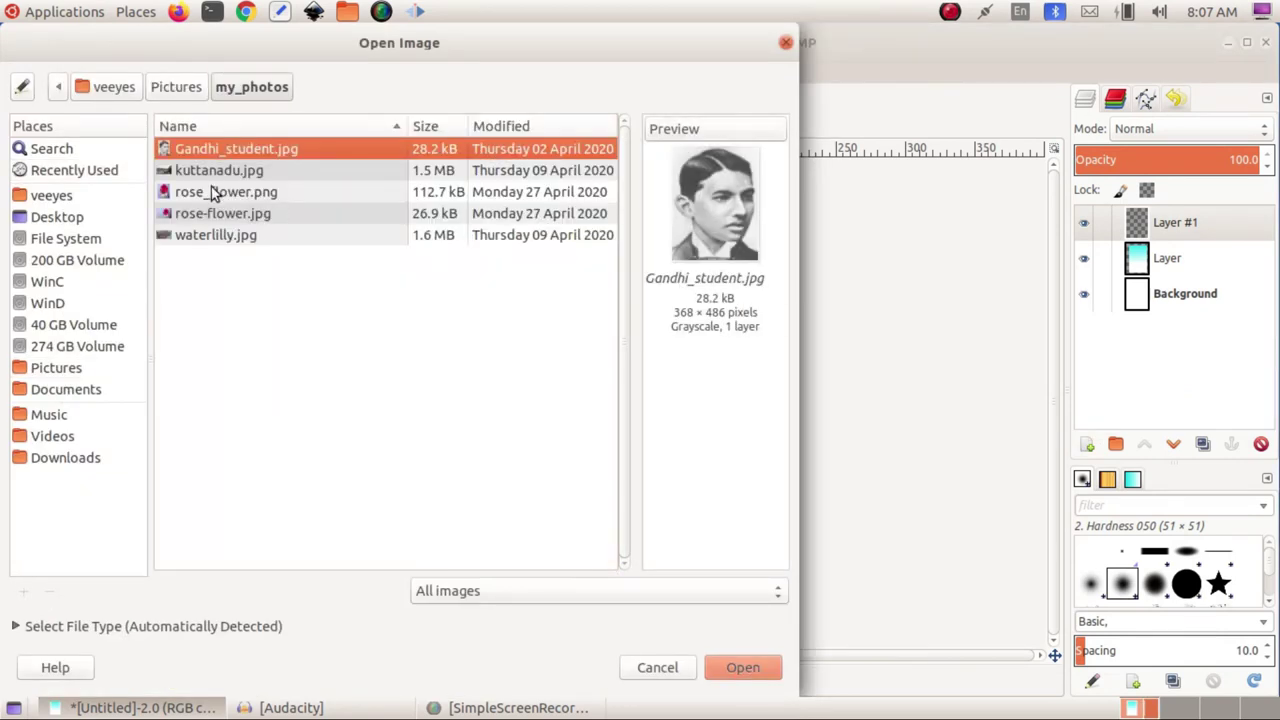
click(228, 173)
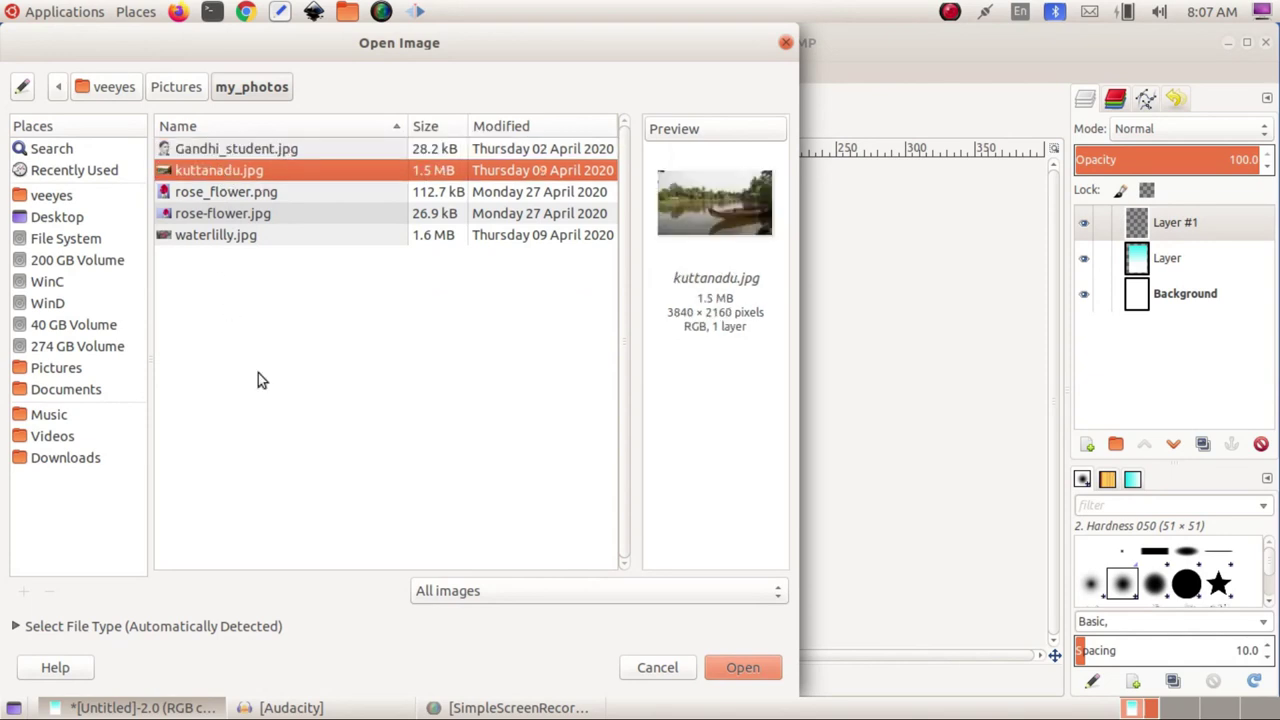
click(719, 667)
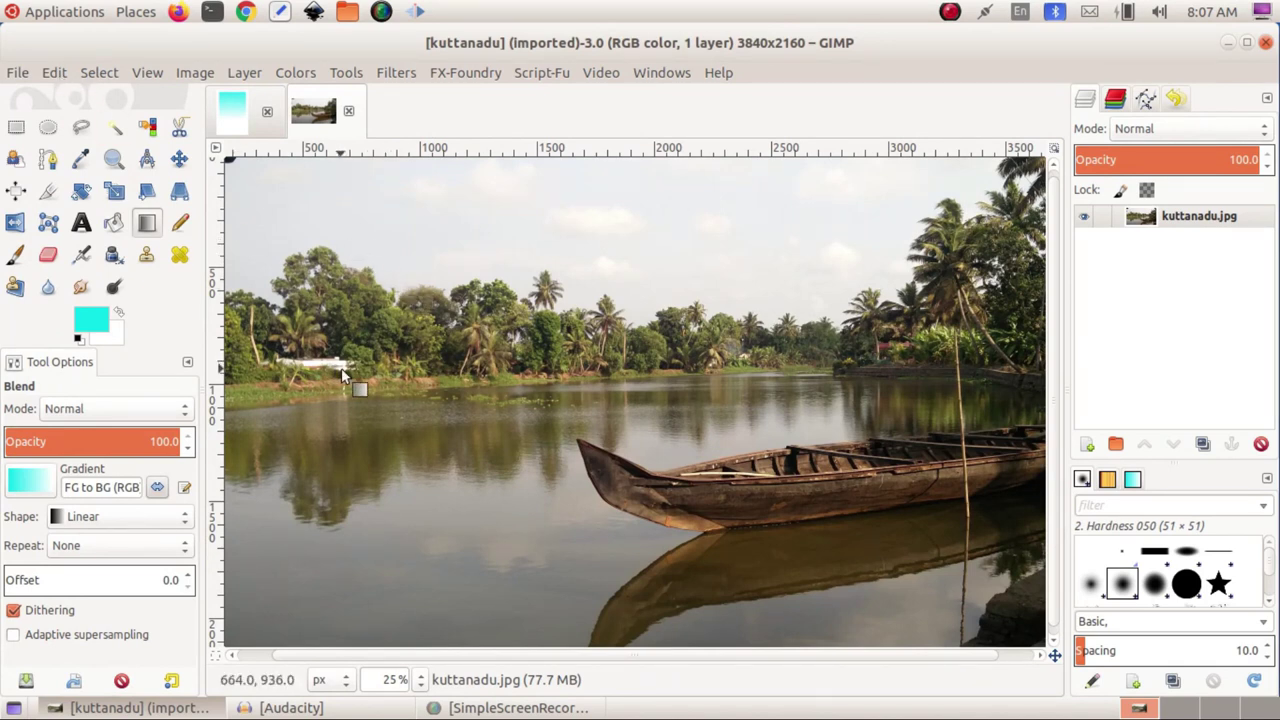
Copy the boat photo and return to the Untitled cover image.
right_click(464, 321)
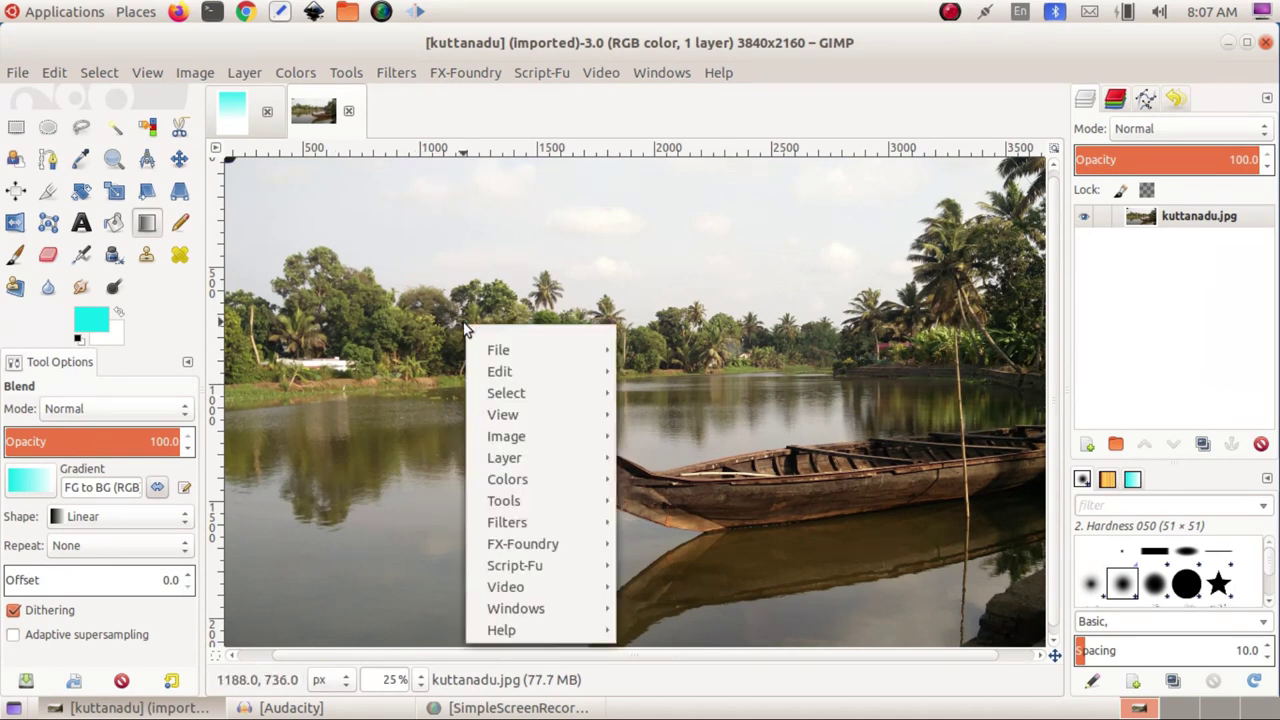
mouse_move(519, 368)
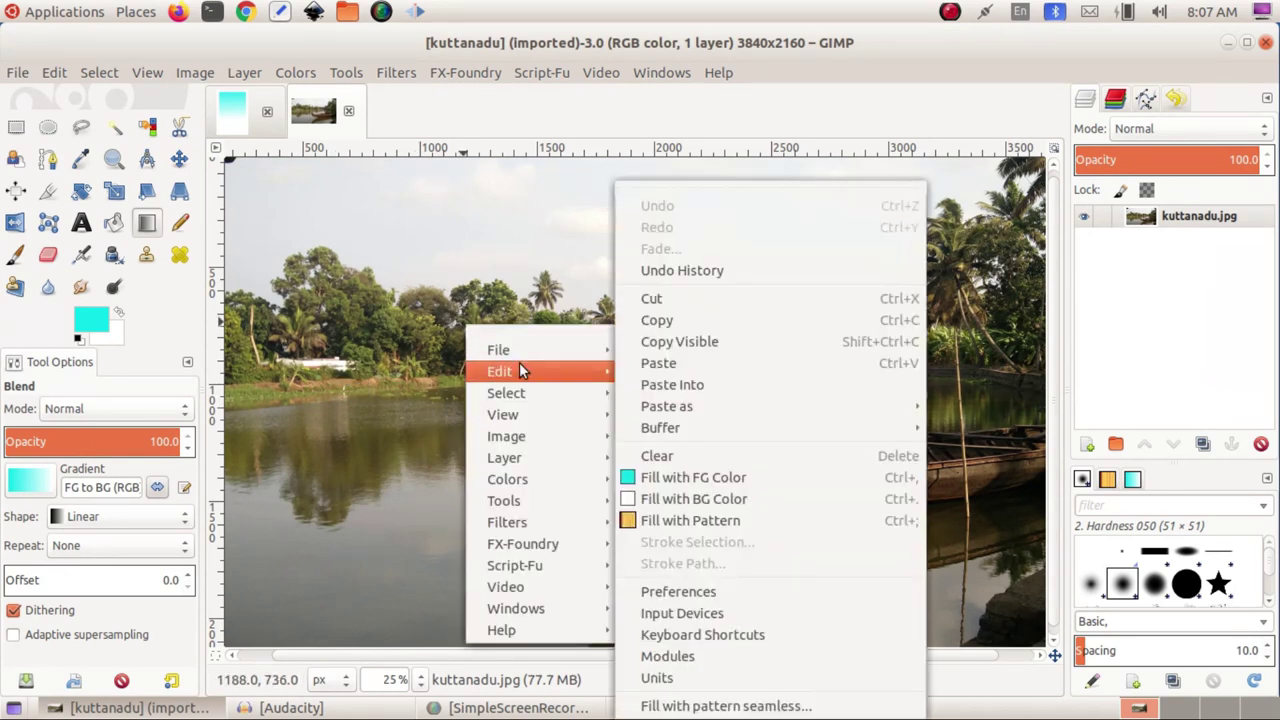
click(678, 320)
click(232, 112)
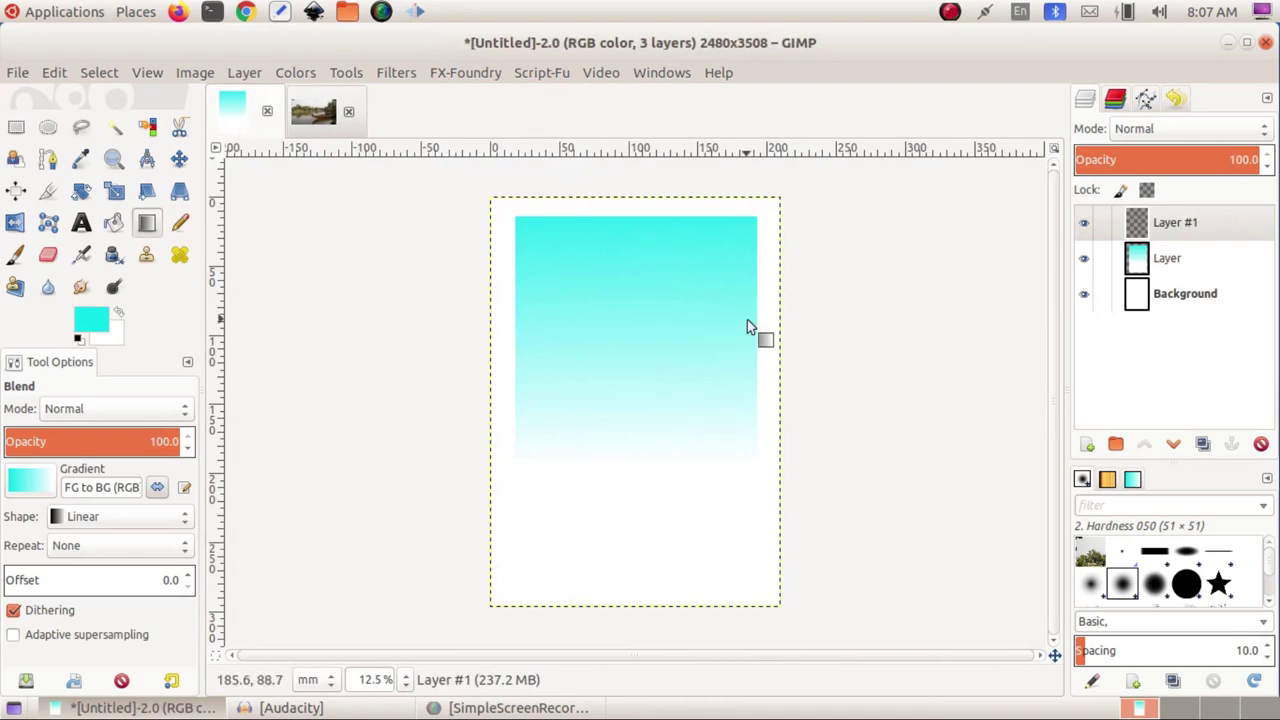
Paste the boat photo into the cover.
right_click(623, 337)
mouse_move(655, 376)
click(803, 363)
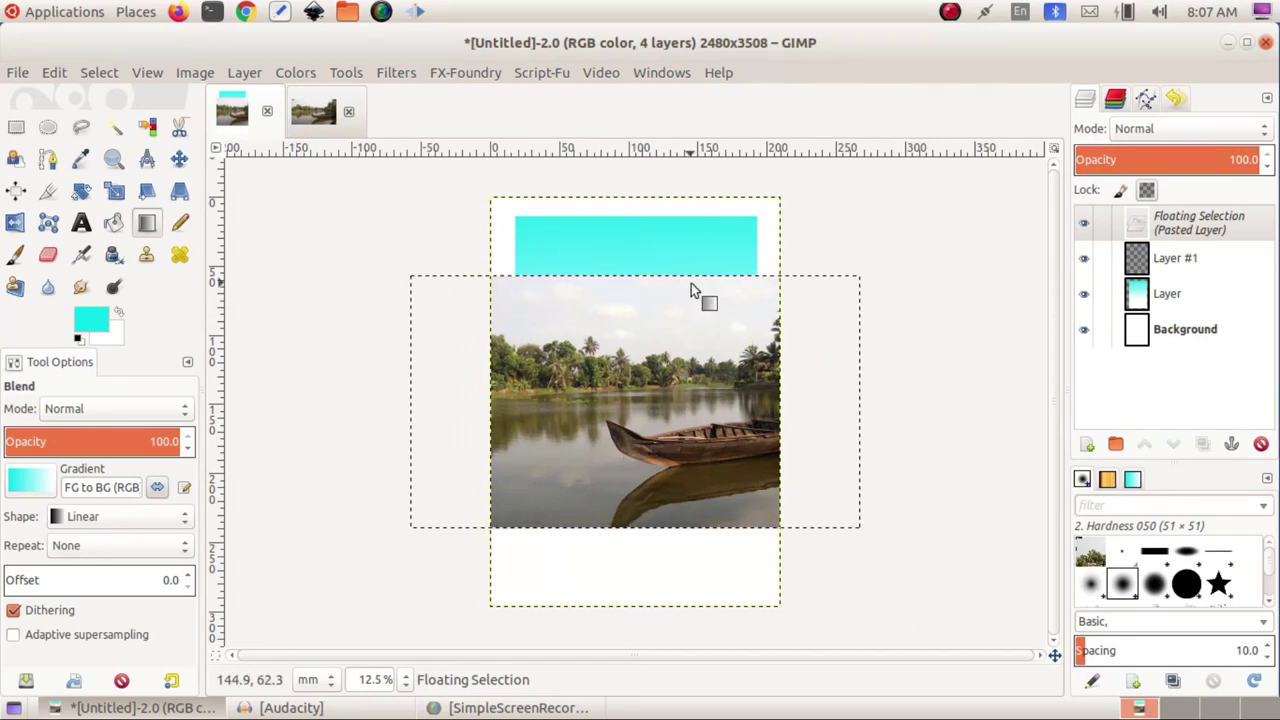
Scale the pasted photo proportionally to about 175.77 × 98.89 mm in the lower half.
click(113, 194)
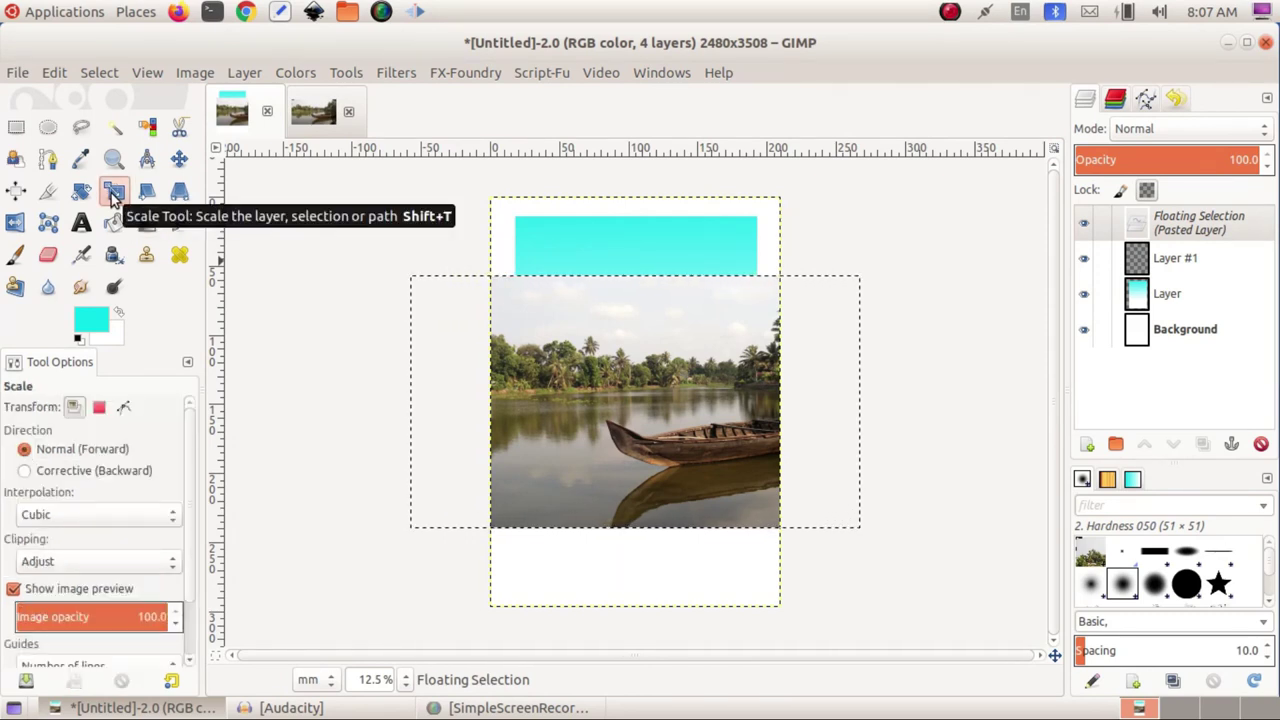
click(625, 408)
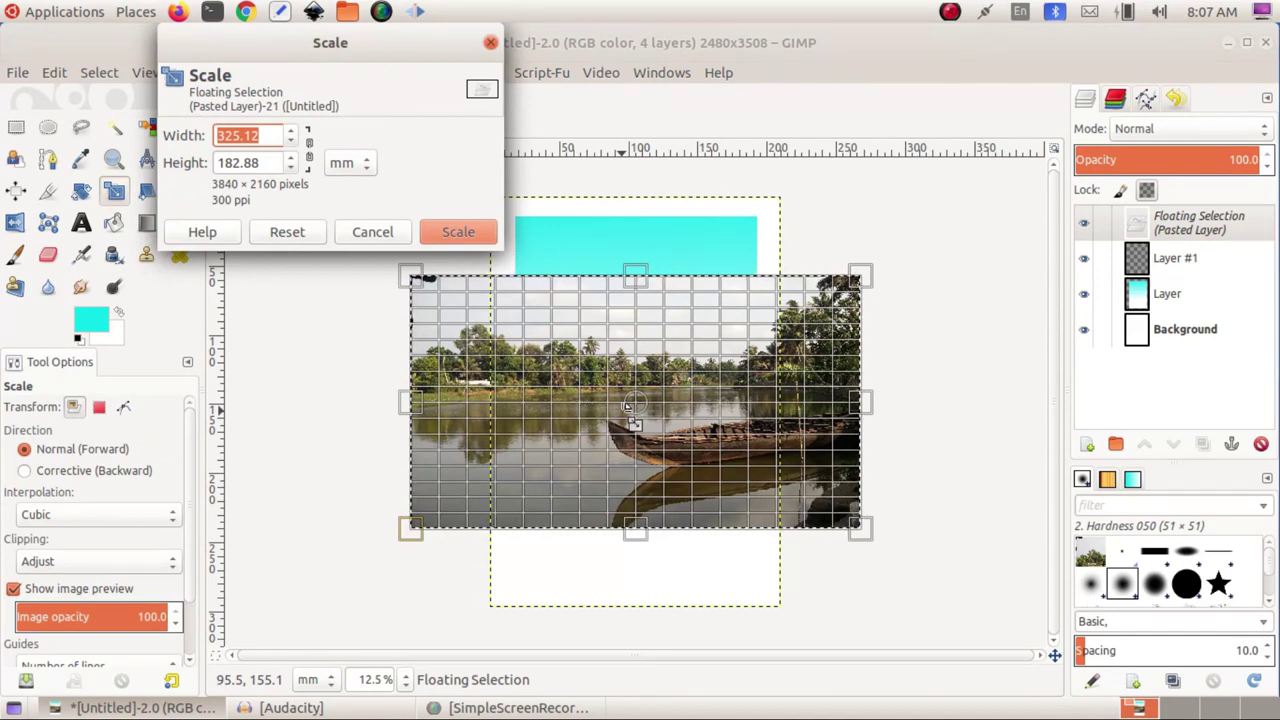
click(309, 155)
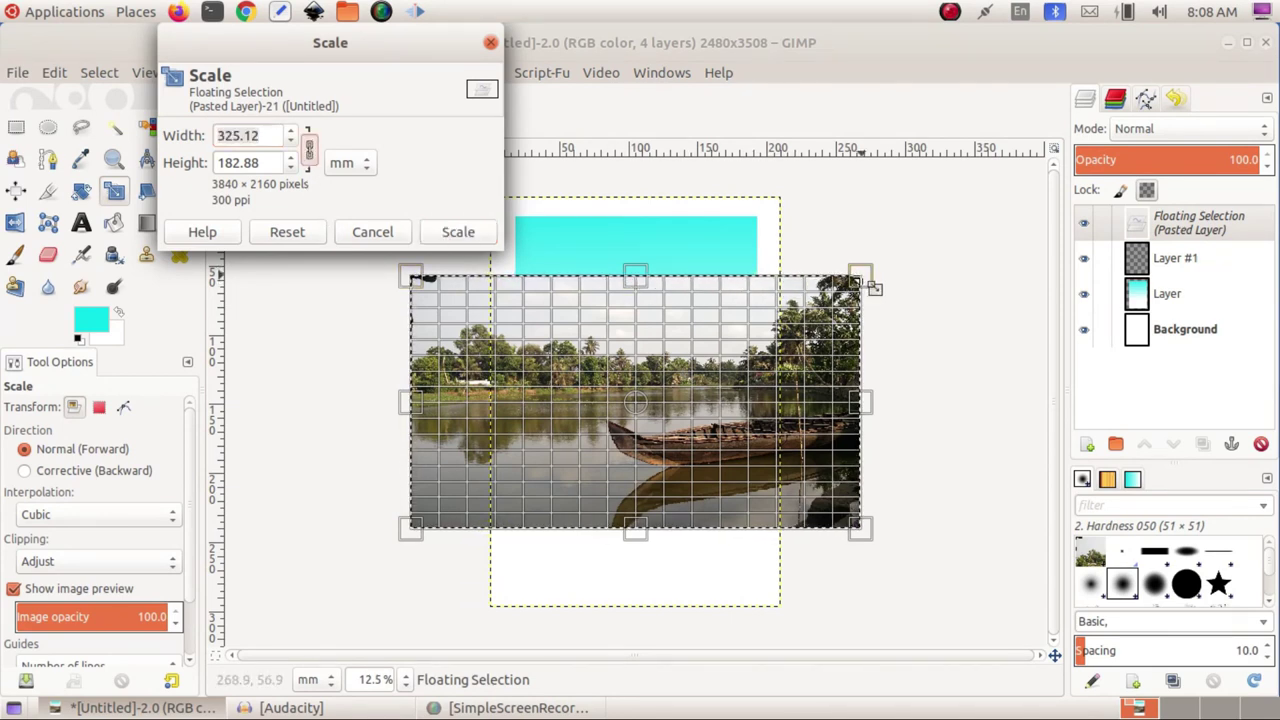
drag(869, 284, 772, 372)
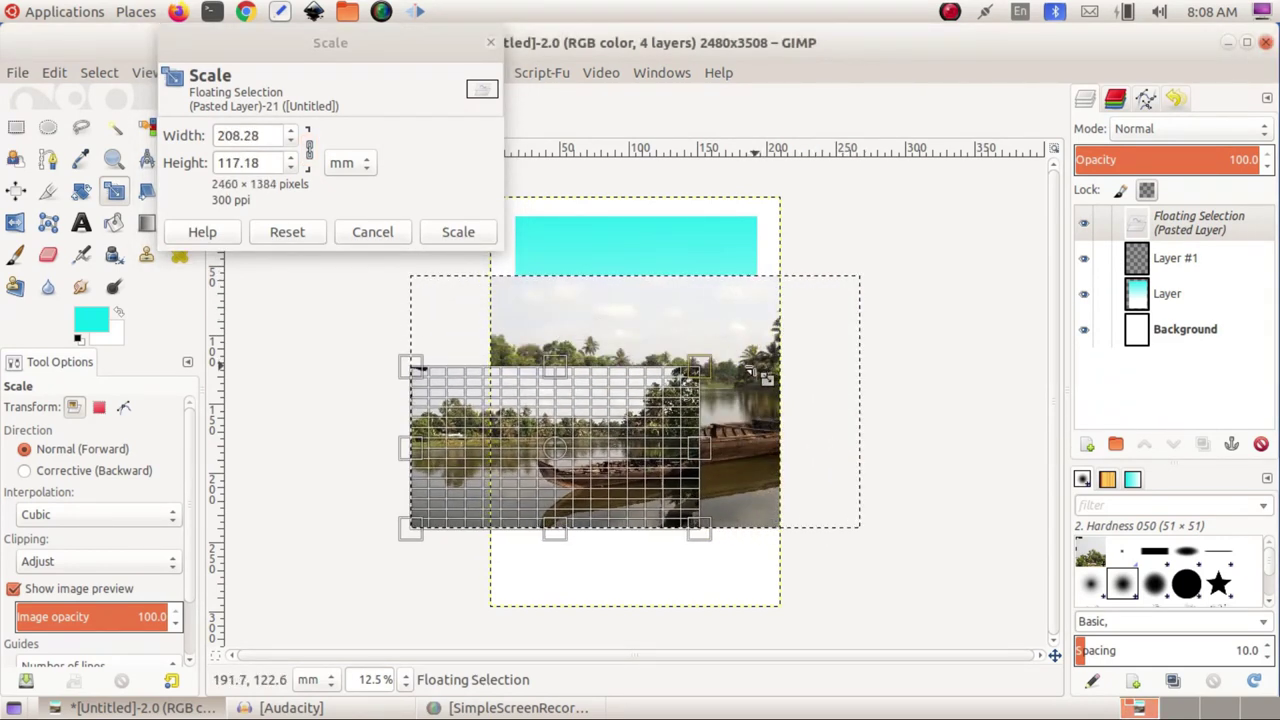
drag(568, 446, 660, 498)
drag(806, 594, 740, 569)
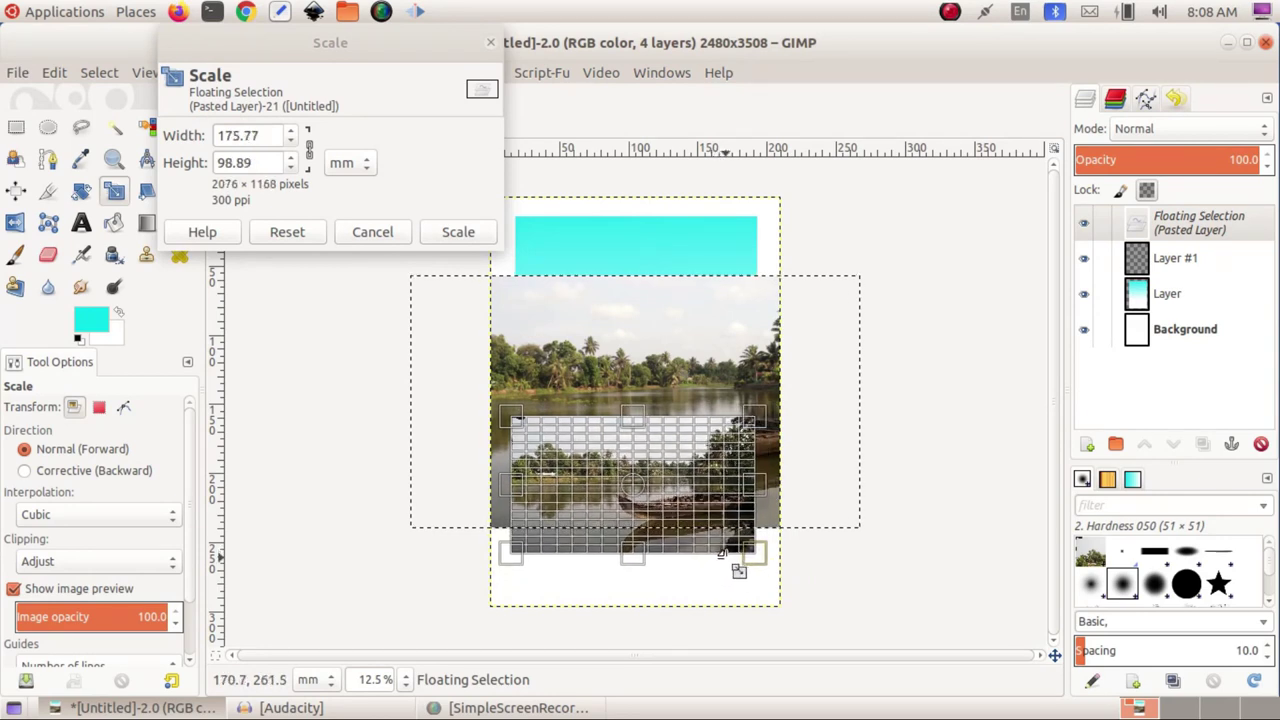
click(459, 233)
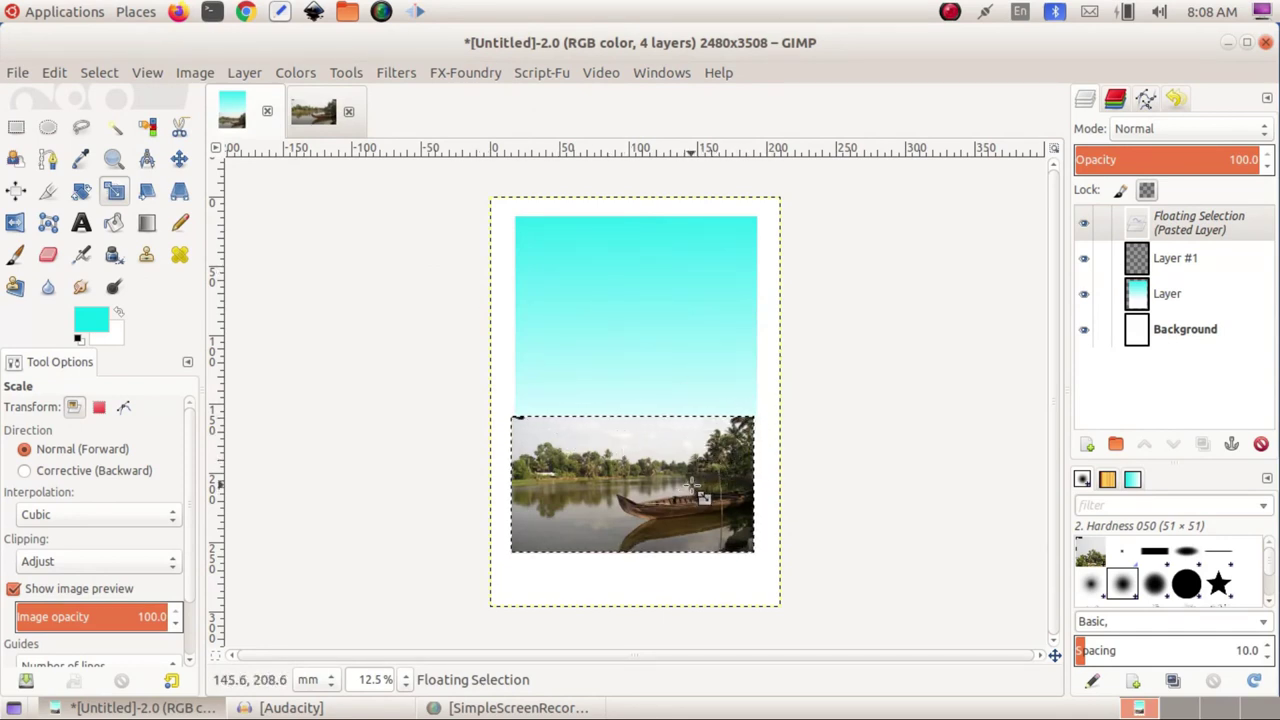
Apply the final scaling to the boat photo.
scroll(692, 487, up, 2)
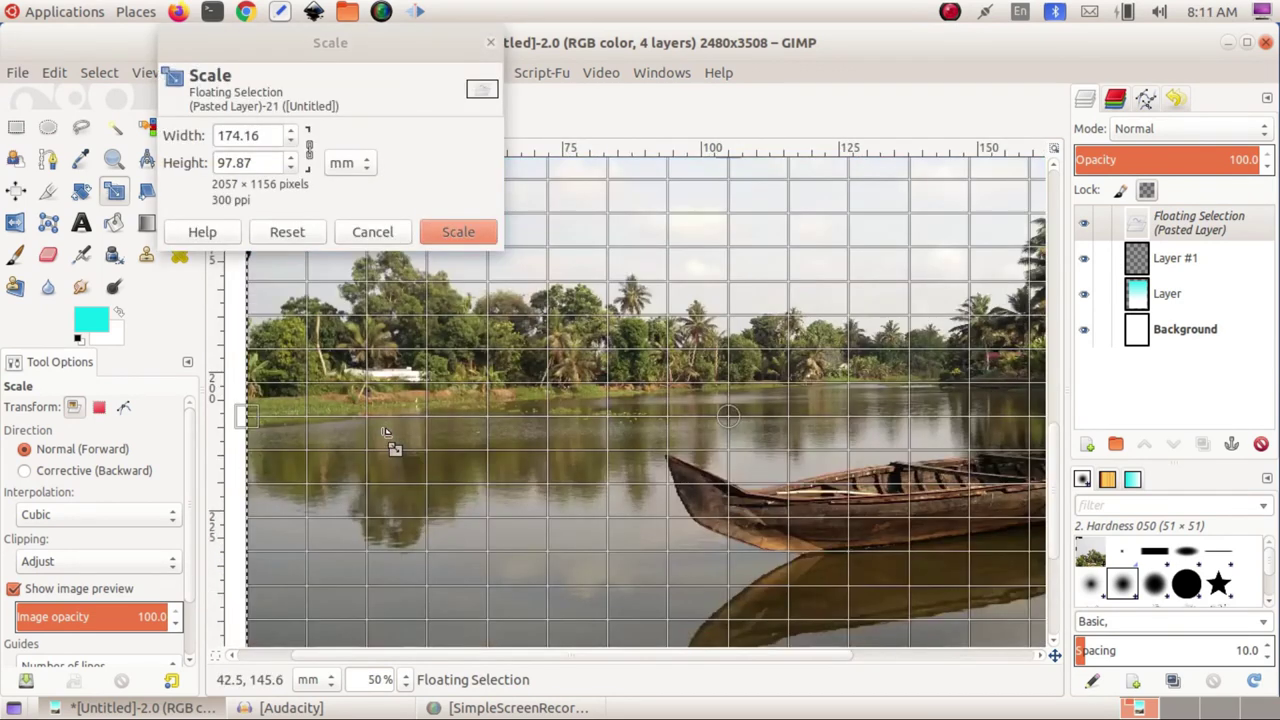
click(458, 231)
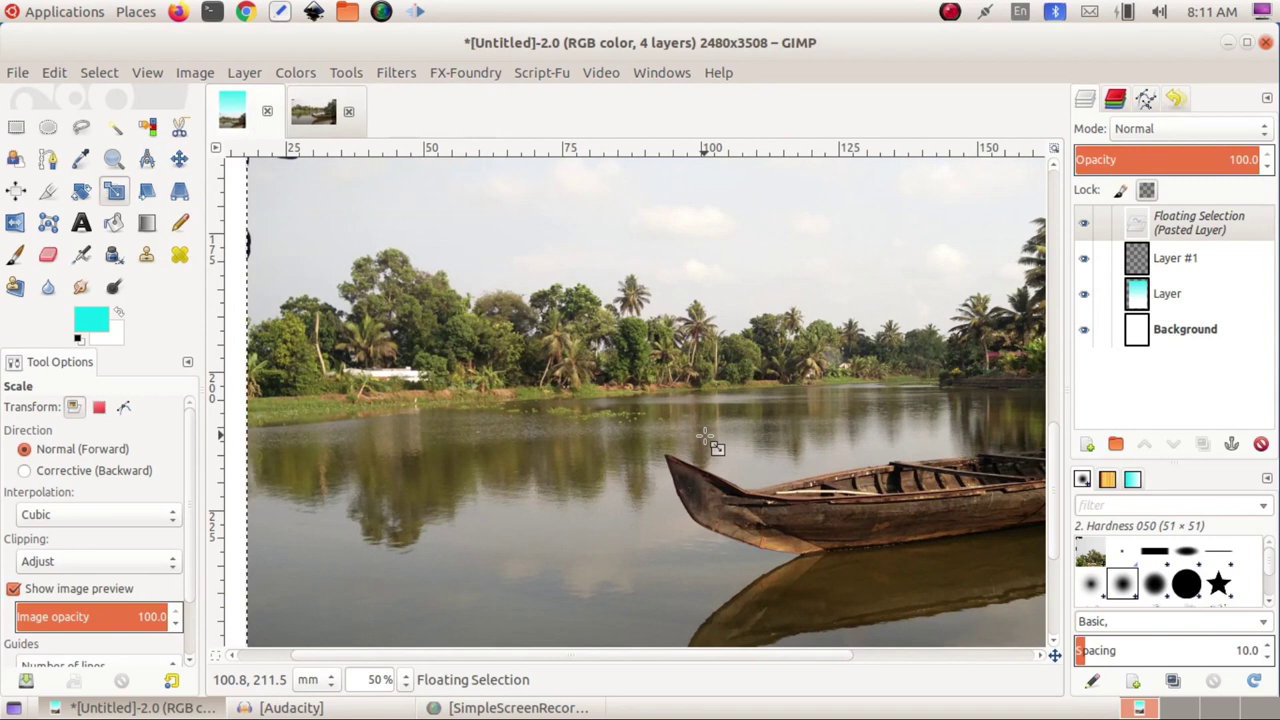
scroll(705, 440, down, 1)
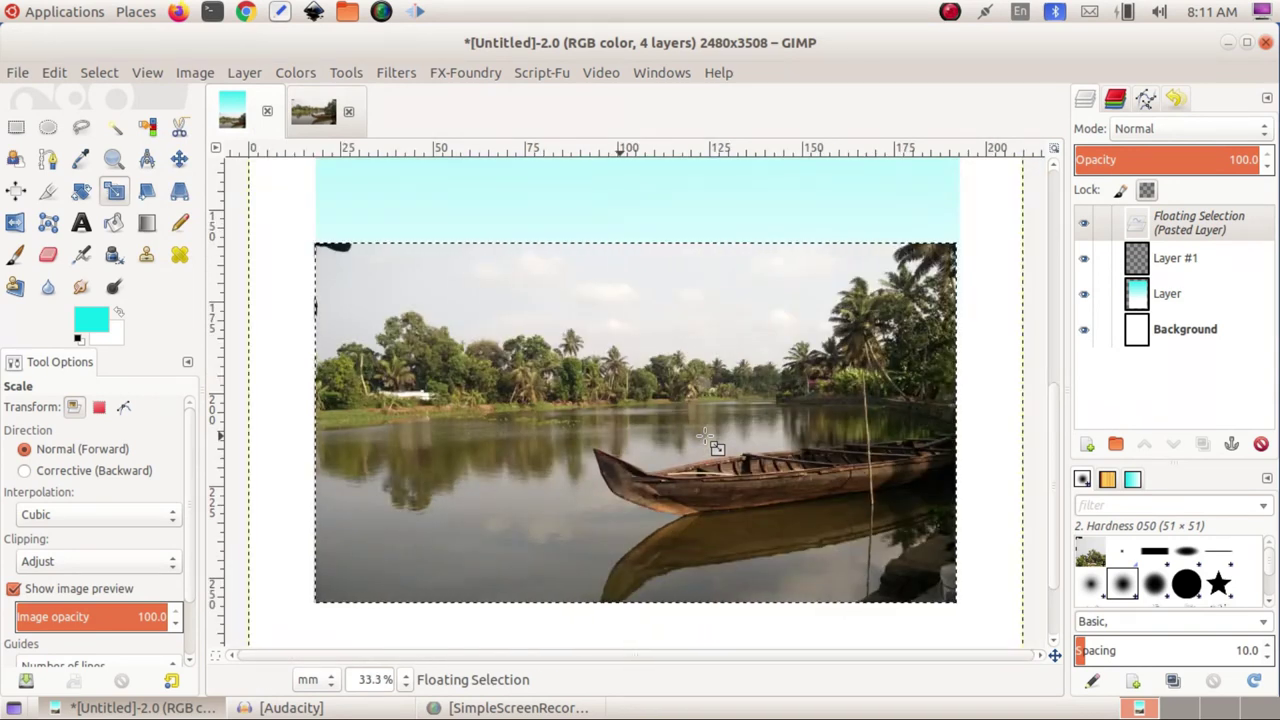
scroll(706, 440, down, 1)
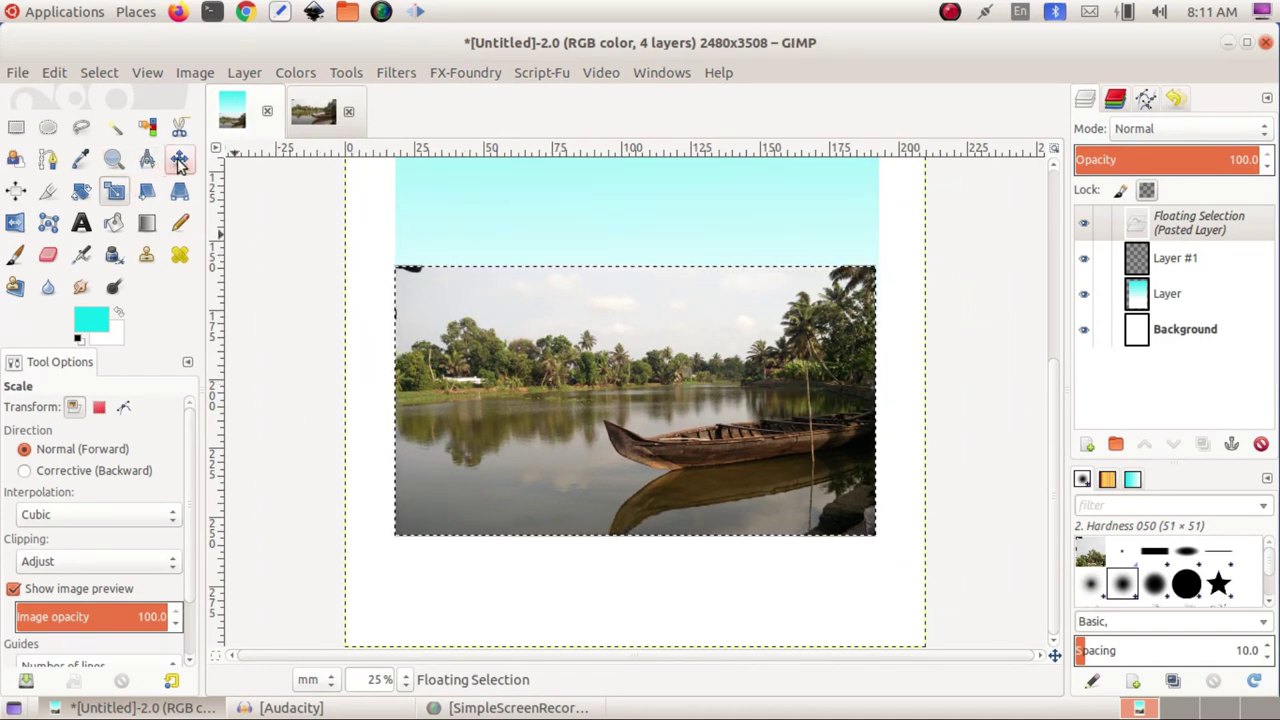
Move the photo down the page and anchor it onto Layer #1.
click(178, 160)
drag(591, 427, 591, 491)
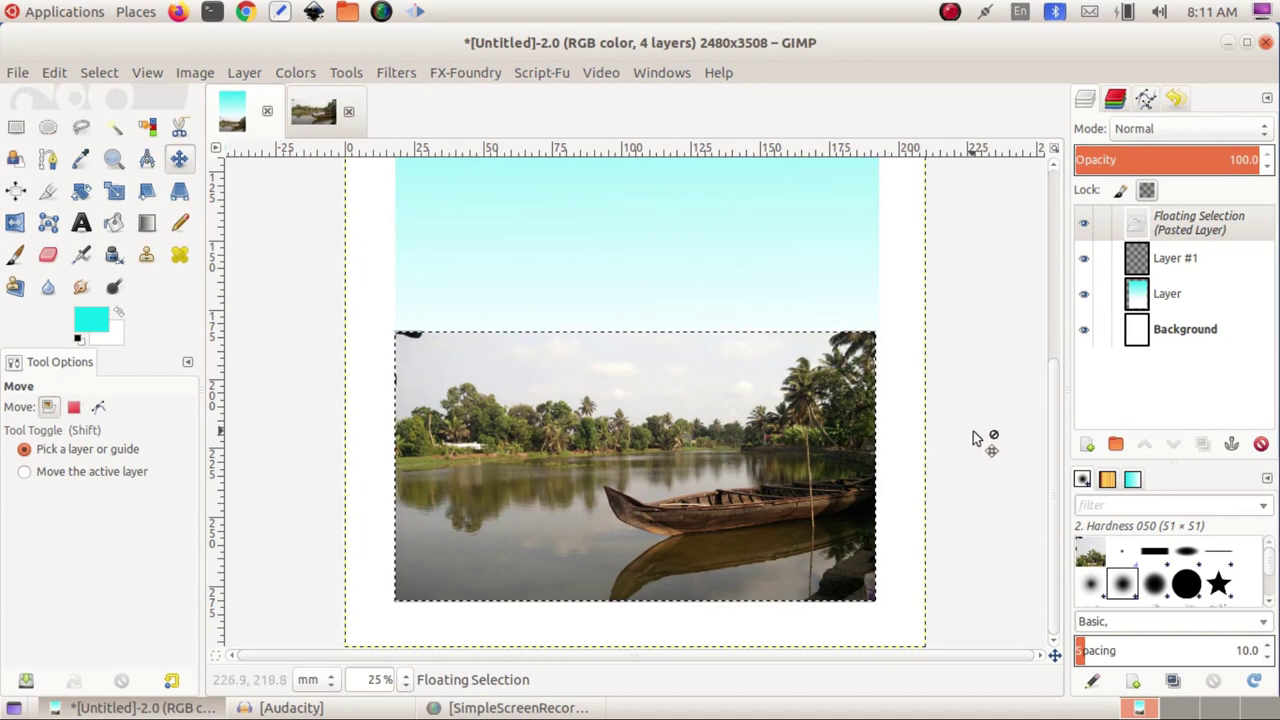
click(1232, 445)
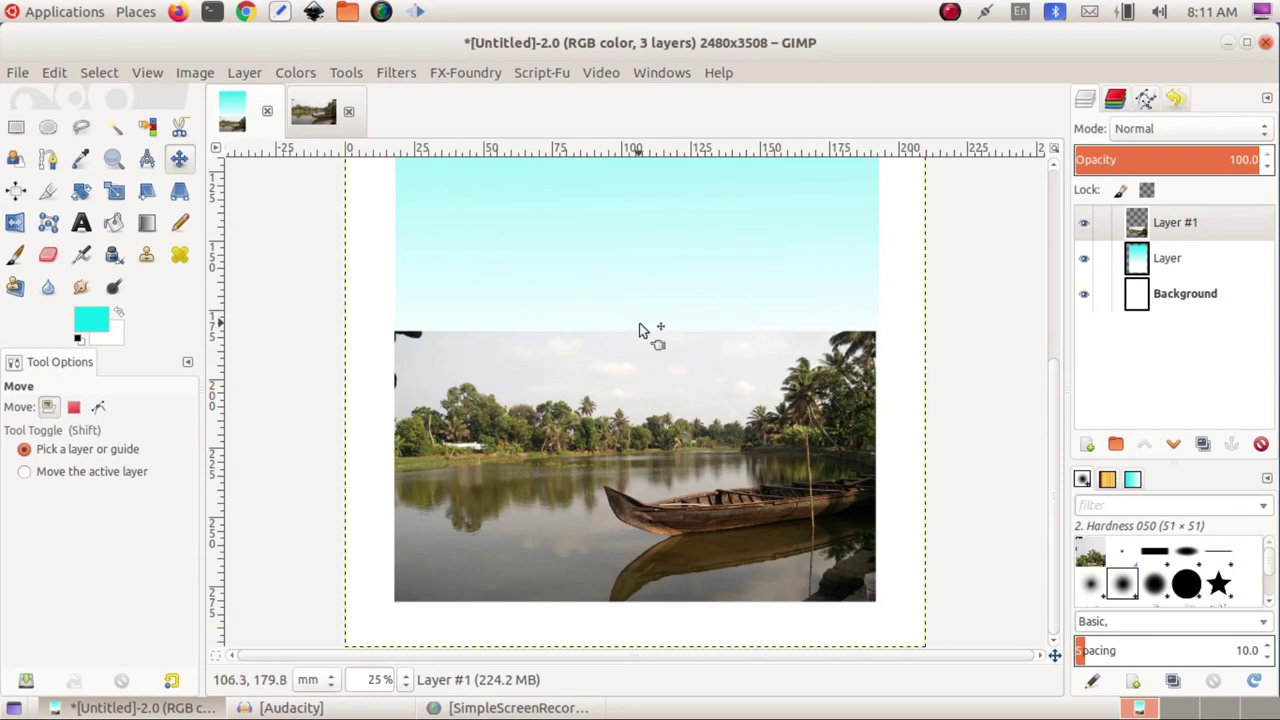
key(ctrl+z)
key(ctrl+y)
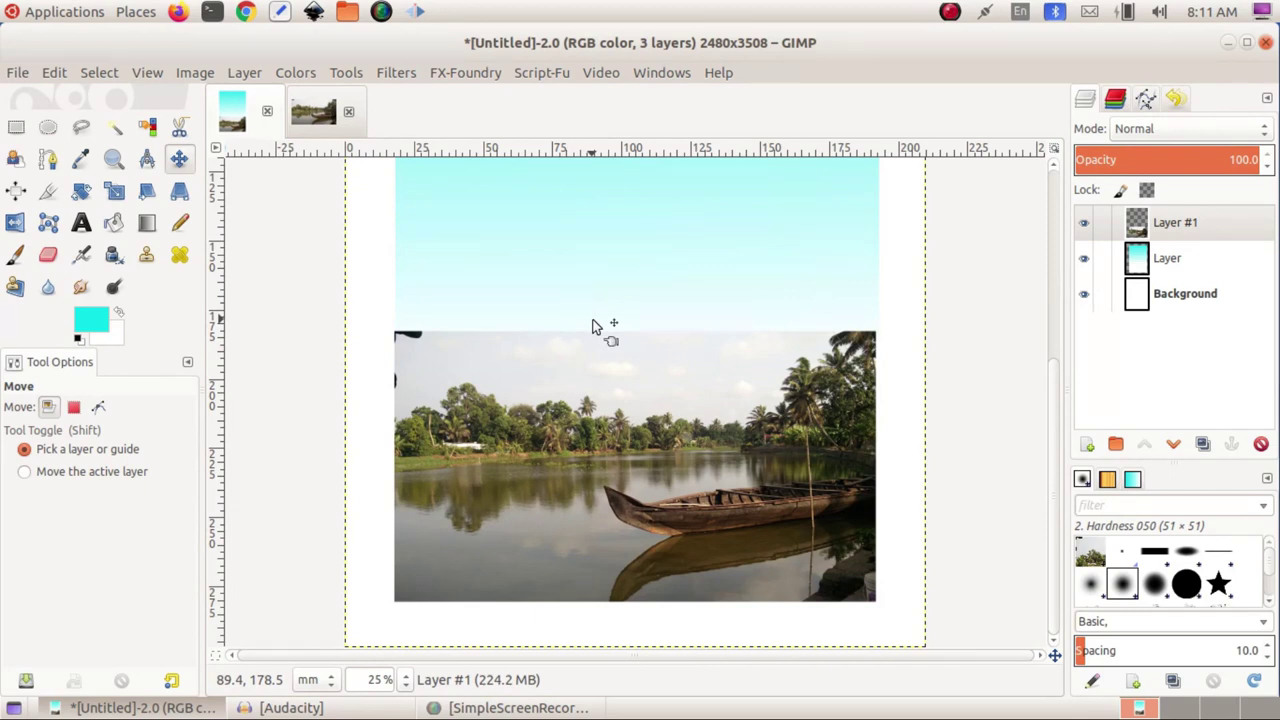
Select the Pencil tool and set its brush size to 400.
click(178, 228)
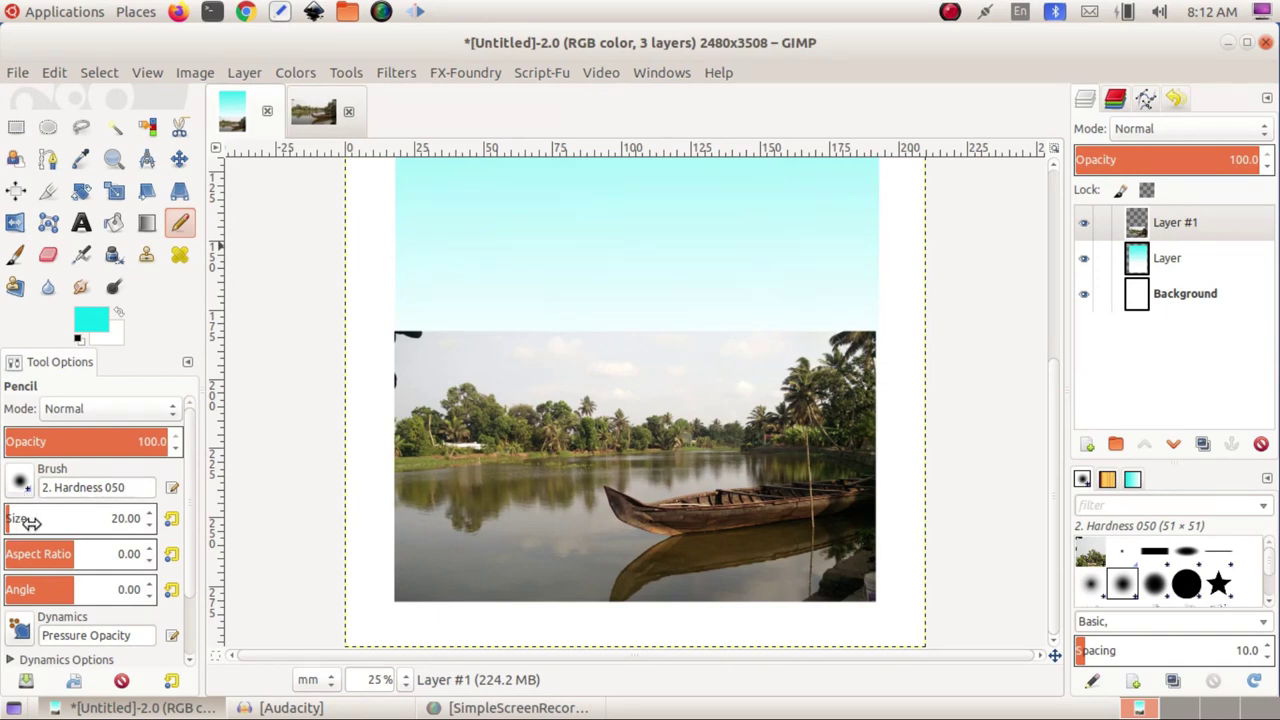
click(30, 521)
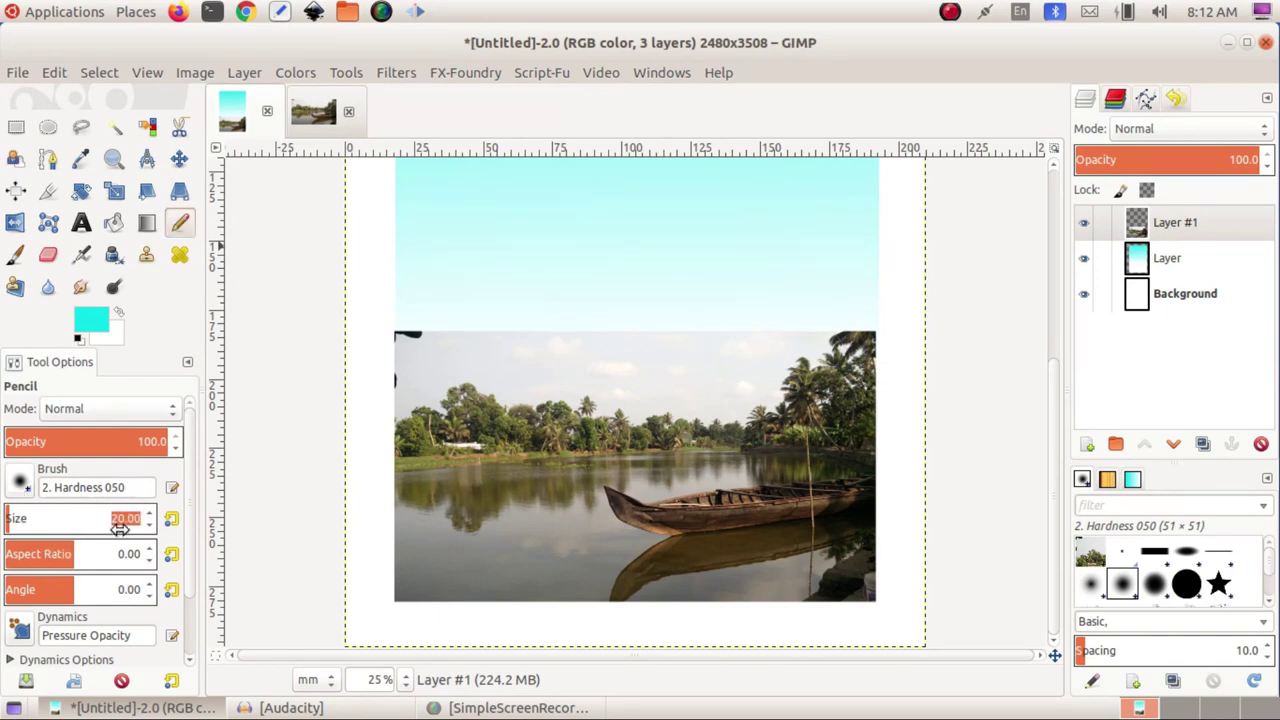
text(400)
key(Return)
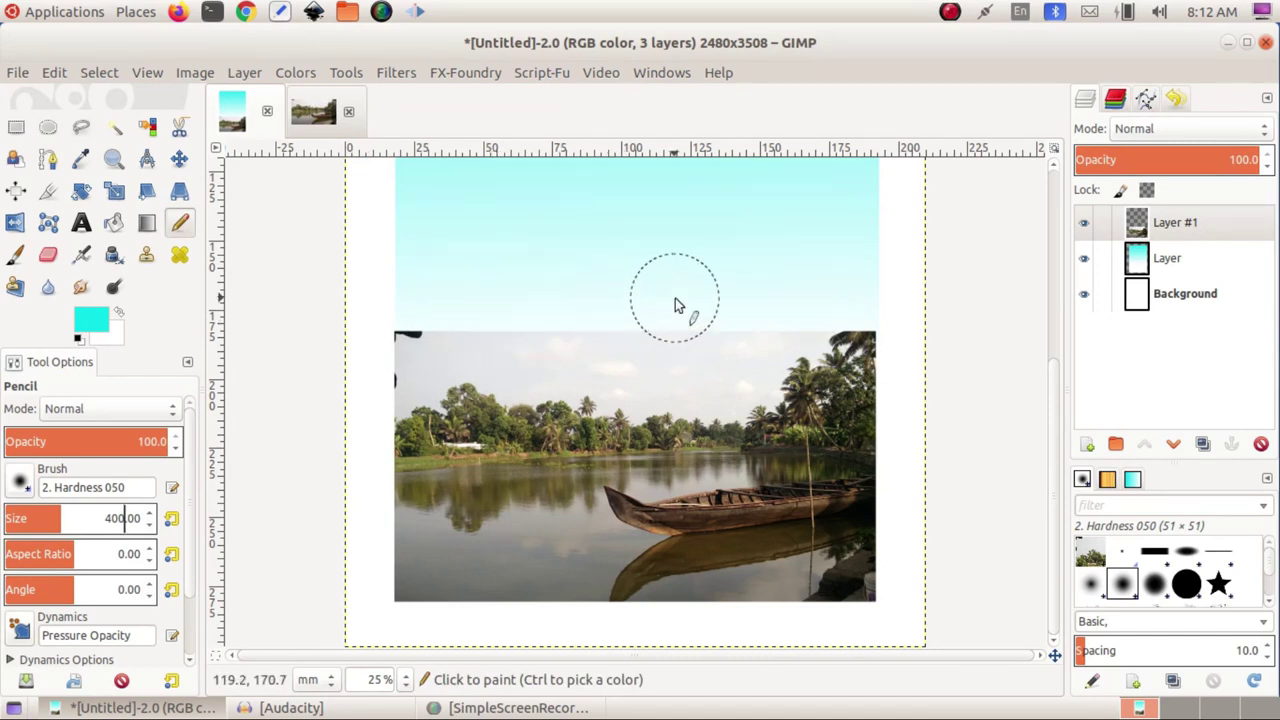
scroll(695, 305, up, 3)
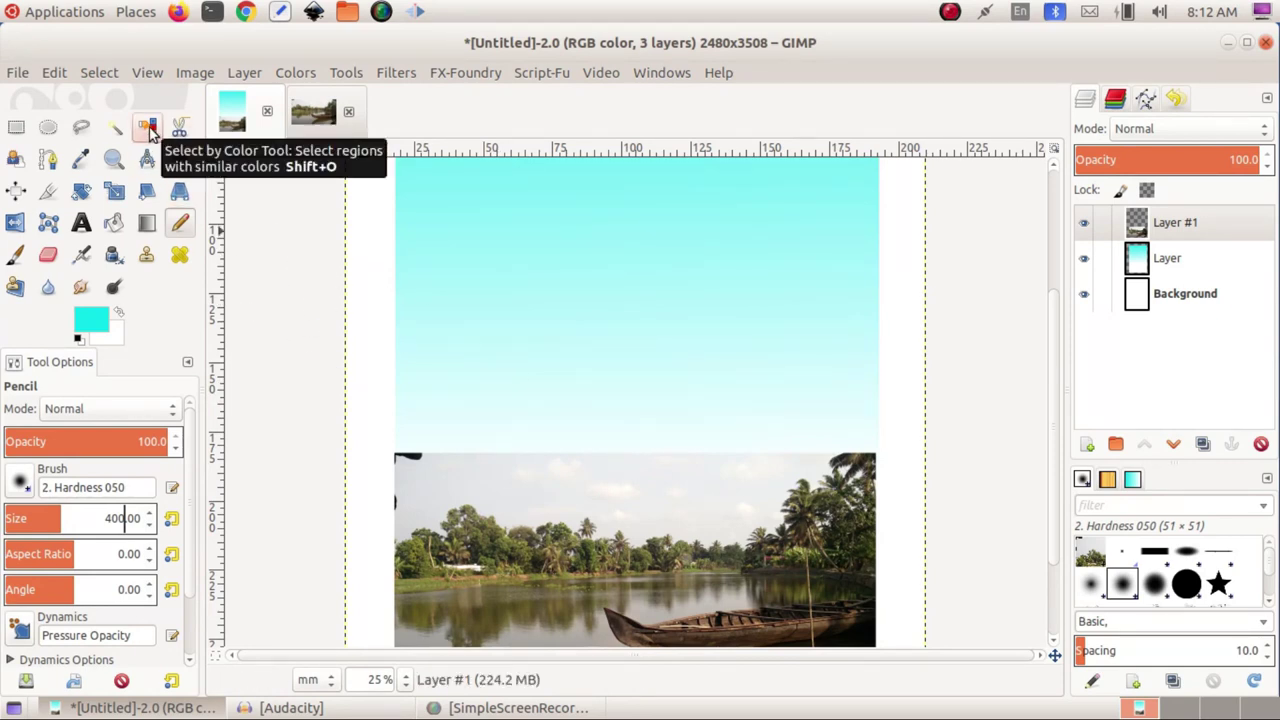
Reset colours, then sample light cyan from the gradient layer as the foreground colour.
click(80, 161)
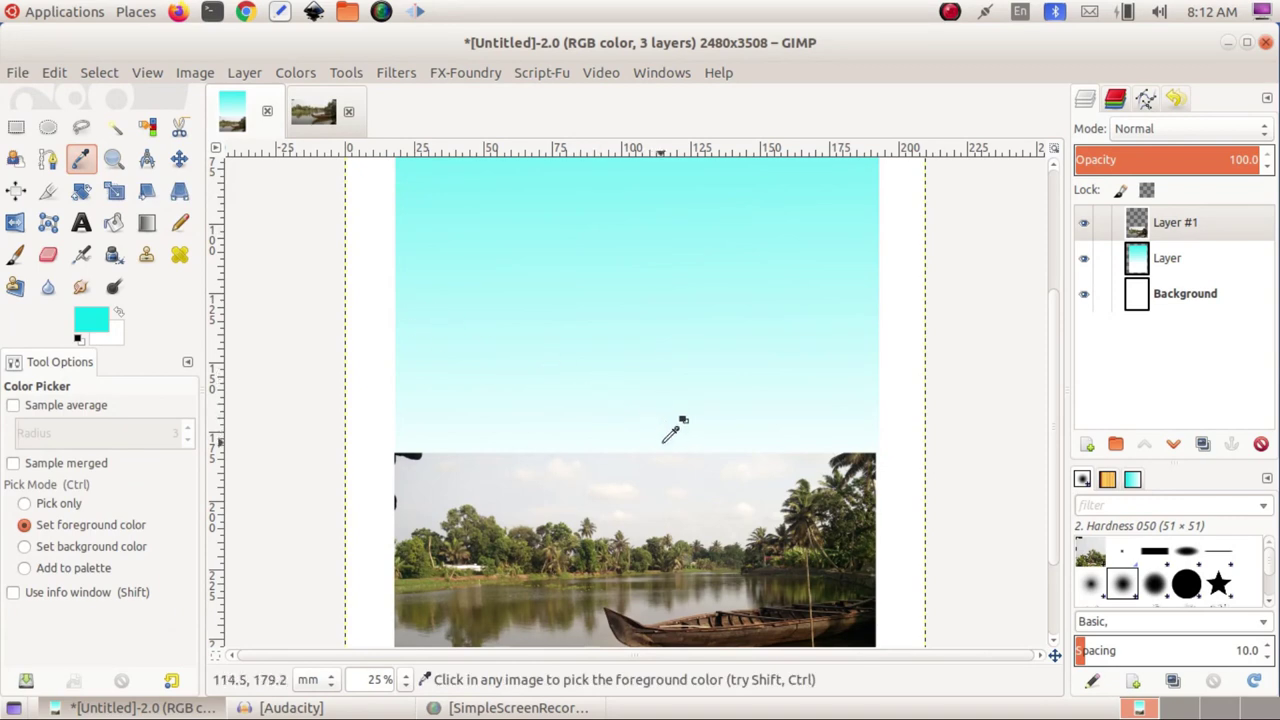
key(d)
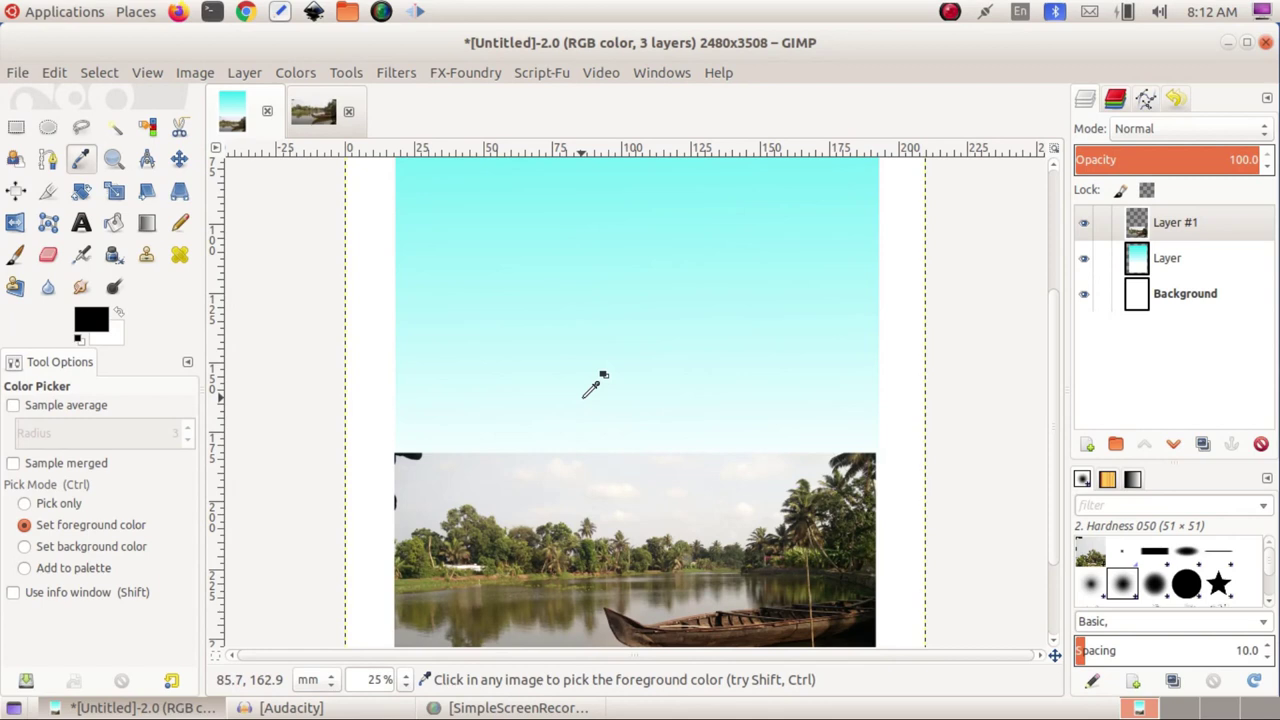
click(1180, 266)
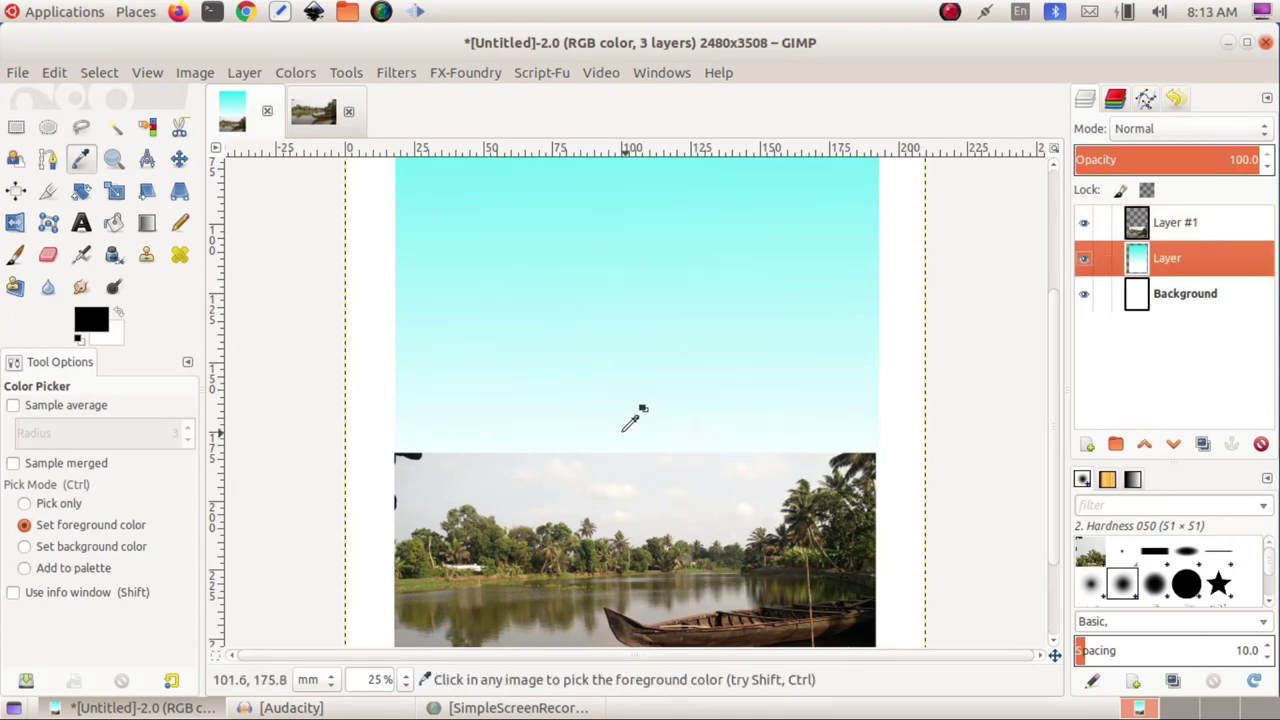
click(574, 431)
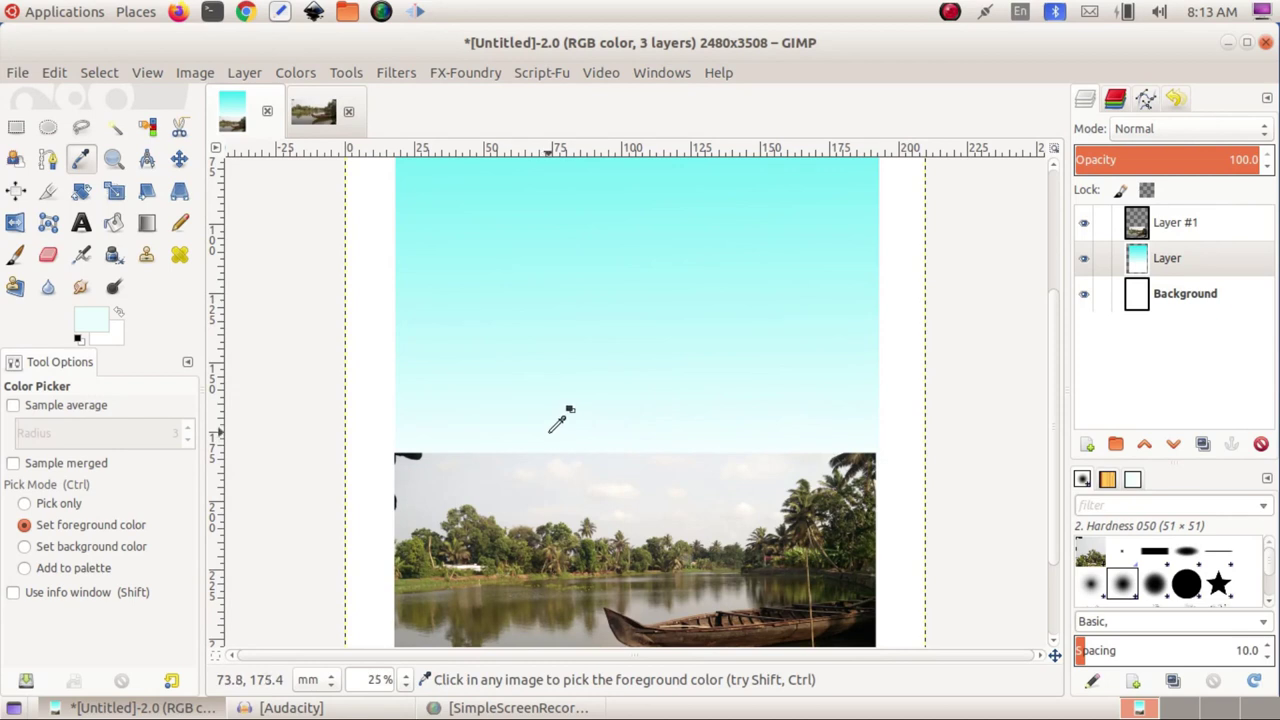
click(179, 224)
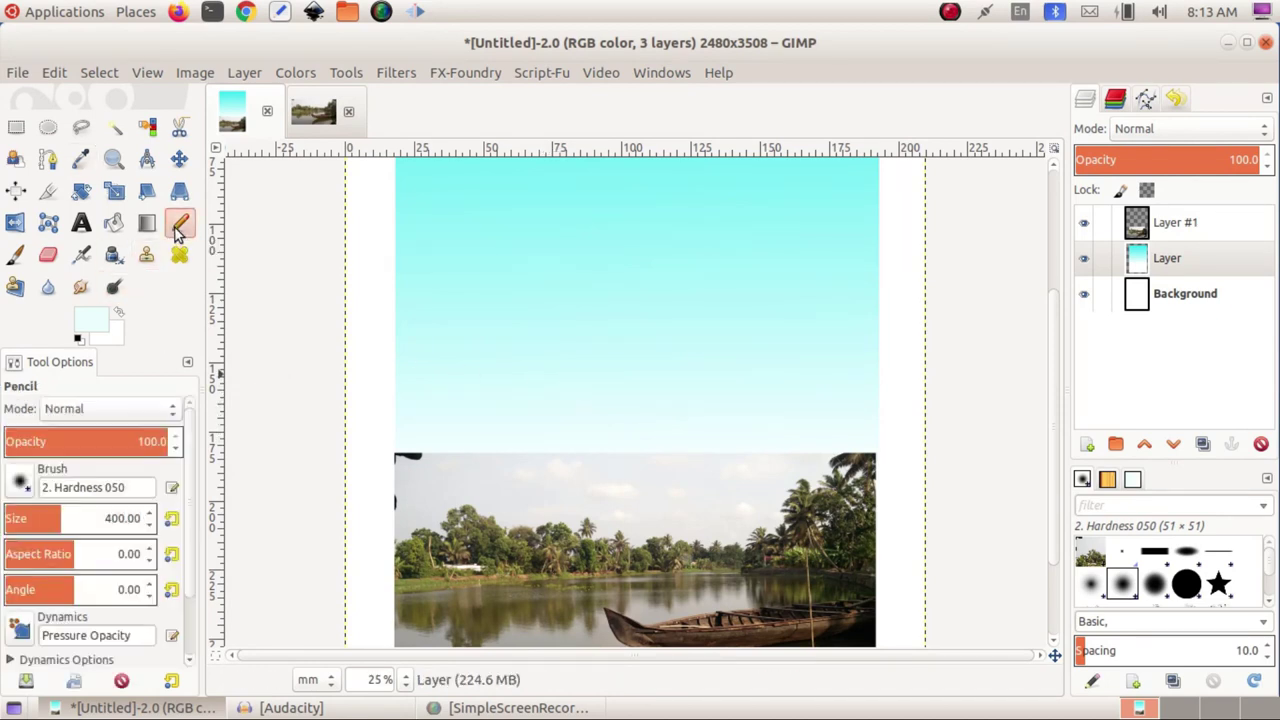
Lower the pencil opacity to 26.1 and make Layer #1 active.
click(66, 446)
click(157, 443)
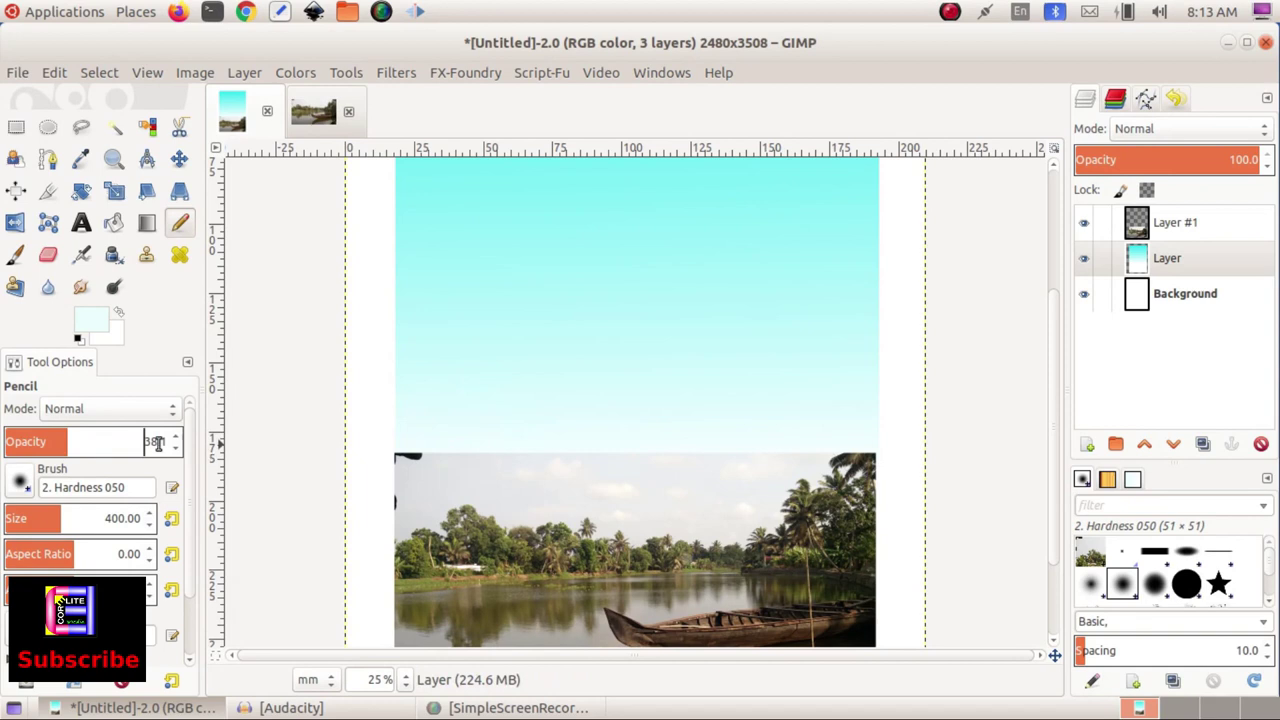
click(46, 447)
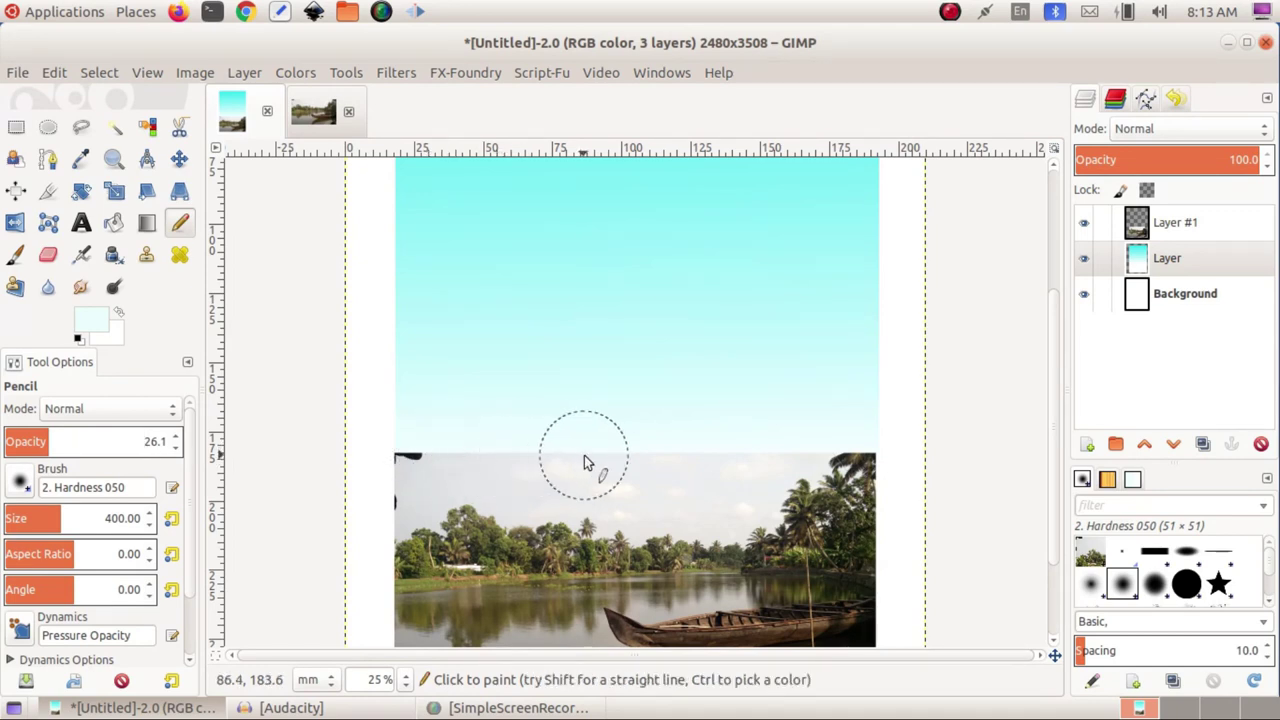
click(1198, 226)
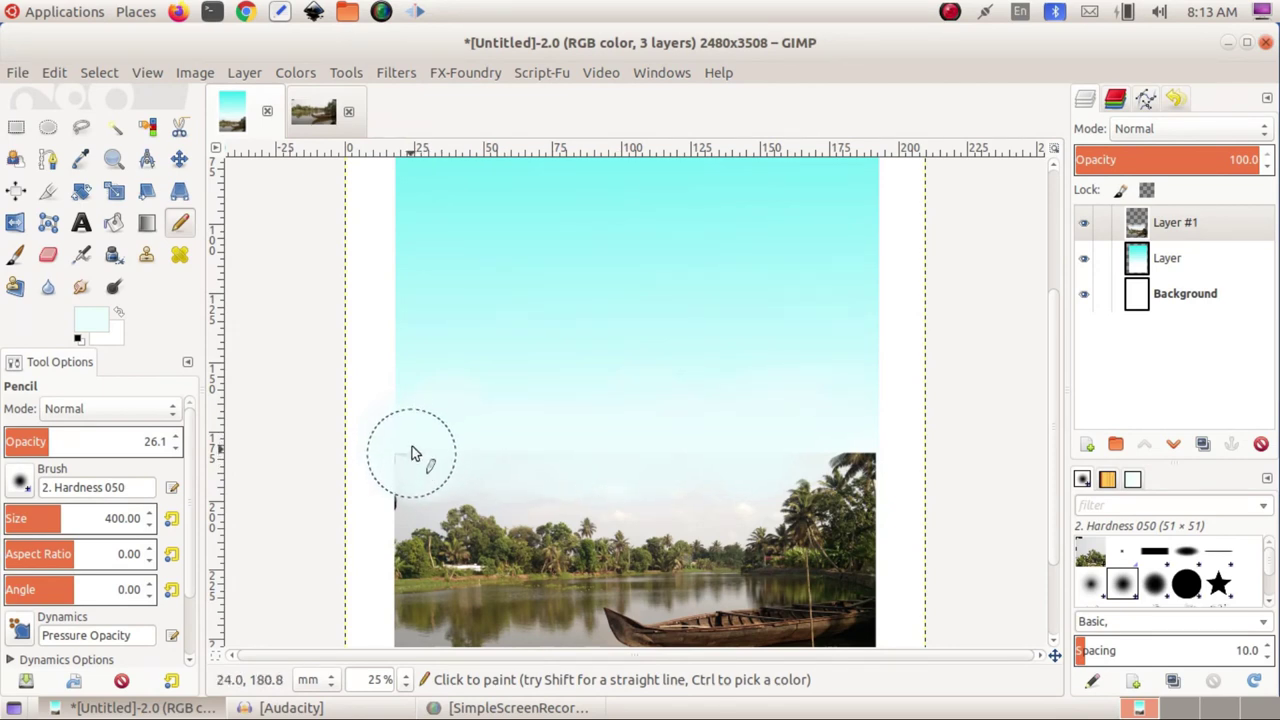
Paint faint pale cyan strokes blending the left margin into the boat photo.
mouse_move(405, 461)
mouse_down()
mouse_move(407, 427)
mouse_move(415, 450)
mouse_move(447, 404)
mouse_up()
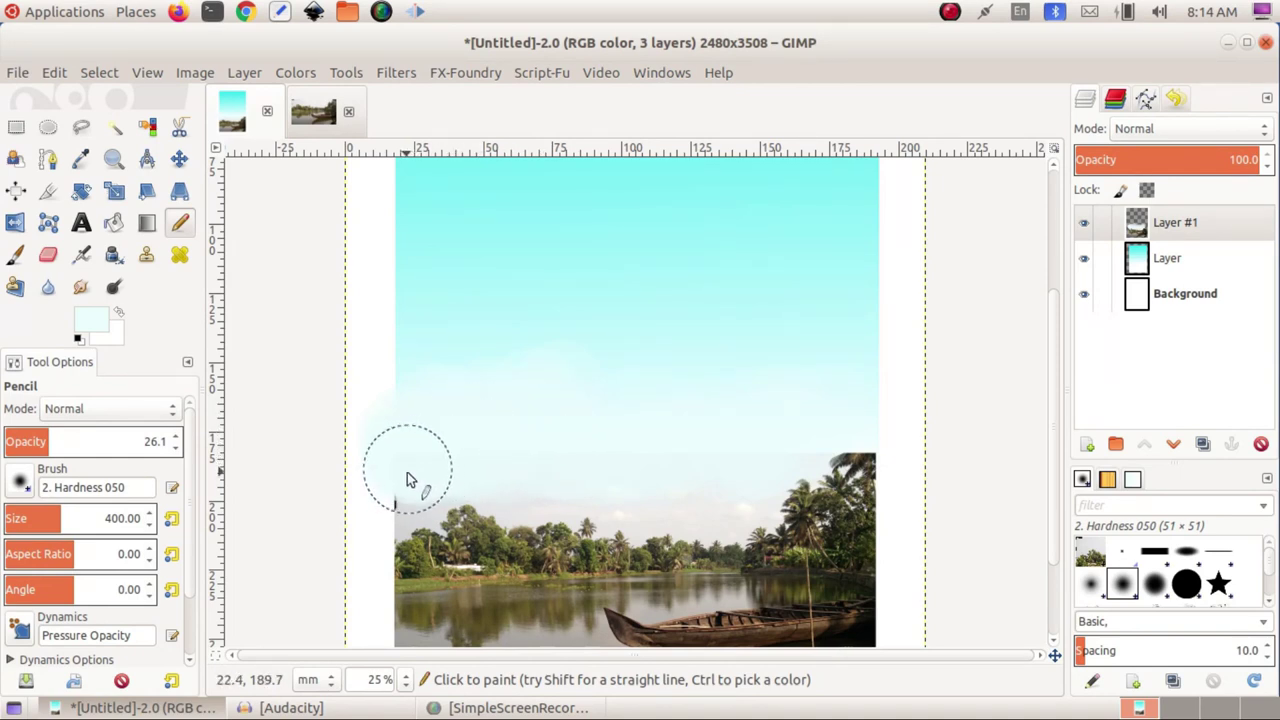
mouse_move(391, 500)
mouse_down()
mouse_move(402, 450)
mouse_move(397, 494)
mouse_move(382, 463)
mouse_move(393, 506)
mouse_move(364, 460)
mouse_move(528, 474)
mouse_move(552, 421)
mouse_move(576, 457)
mouse_move(571, 484)
mouse_move(608, 446)
mouse_move(631, 494)
mouse_move(702, 487)
mouse_move(723, 461)
mouse_move(722, 492)
mouse_move(729, 405)
mouse_move(806, 395)
mouse_move(827, 373)
mouse_move(773, 365)
mouse_move(742, 407)
mouse_move(794, 334)
mouse_up()
key(ctrl)
scroll(794, 334, down, 1)
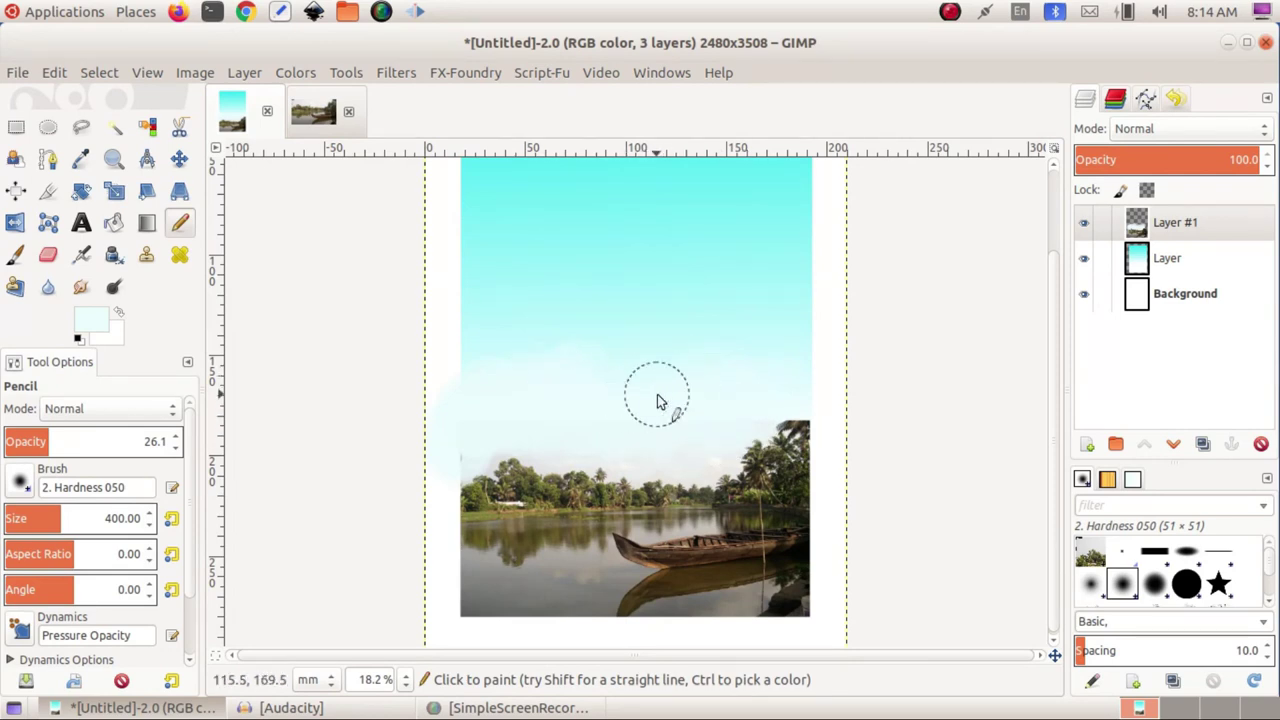
key(ctrl+z)
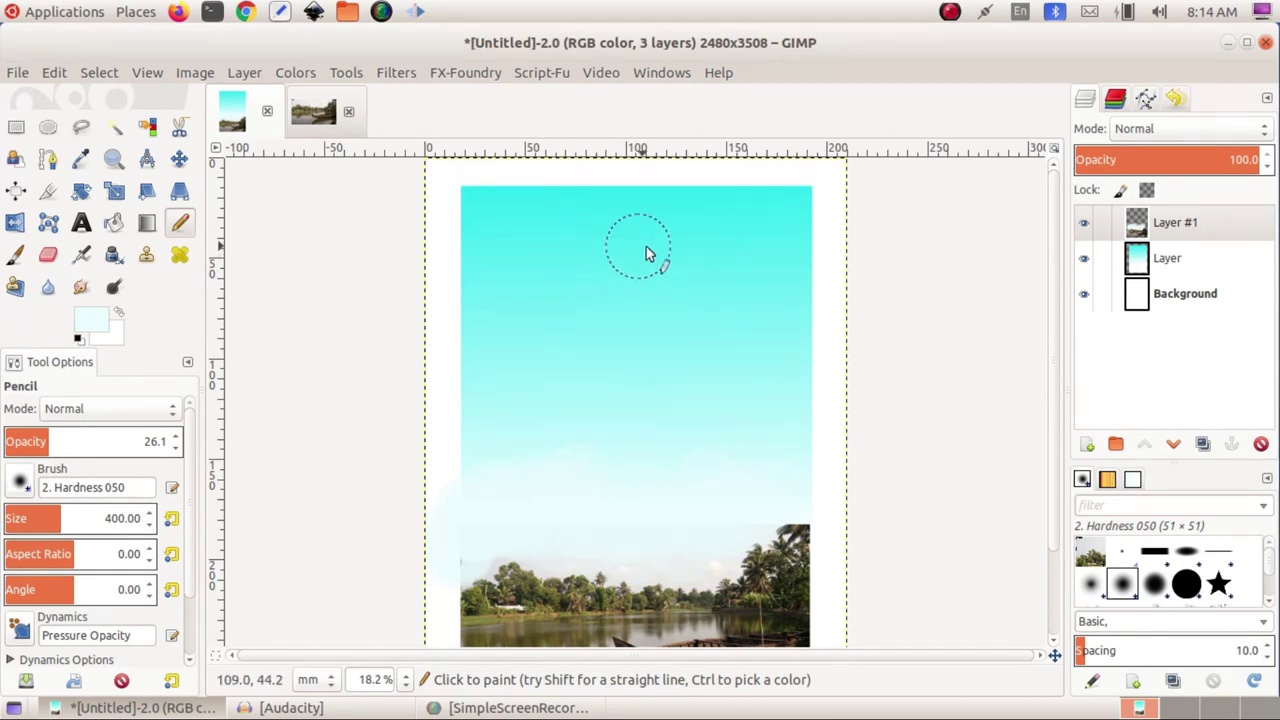
click(81, 222)
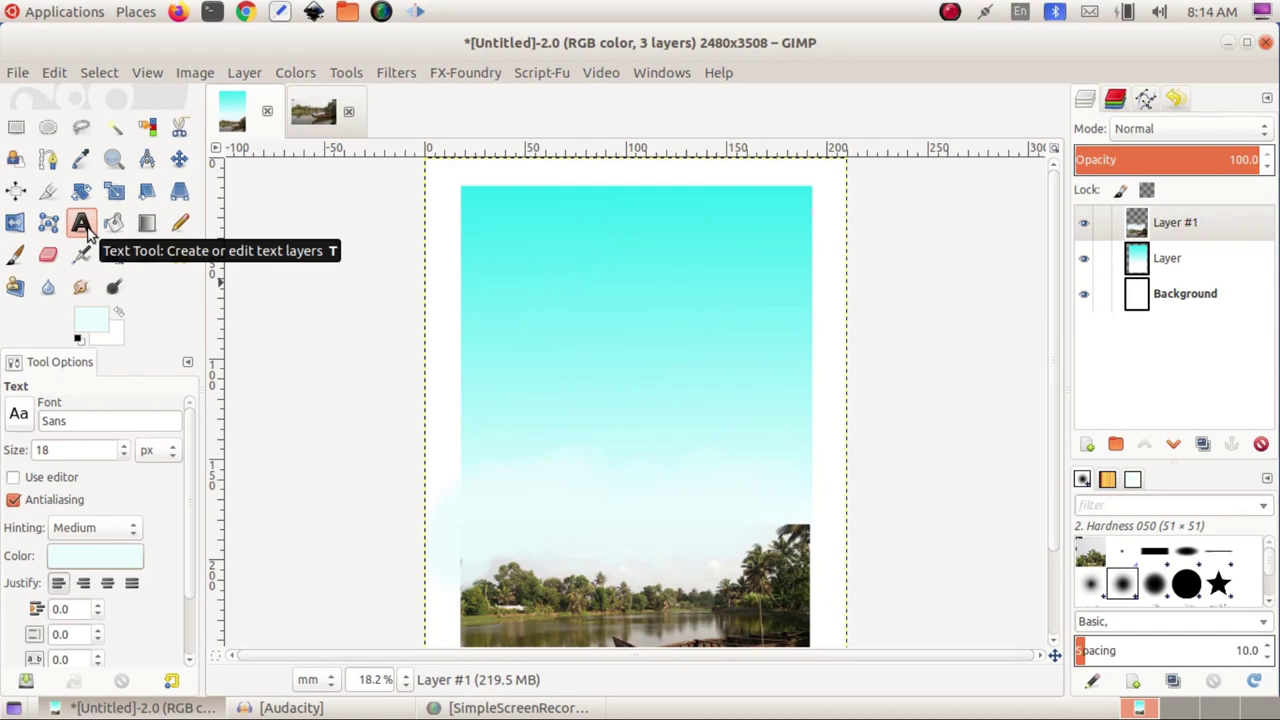
Add a blue 1c3ff4 text layer near the page top reading 'Project Report'.
click(573, 221)
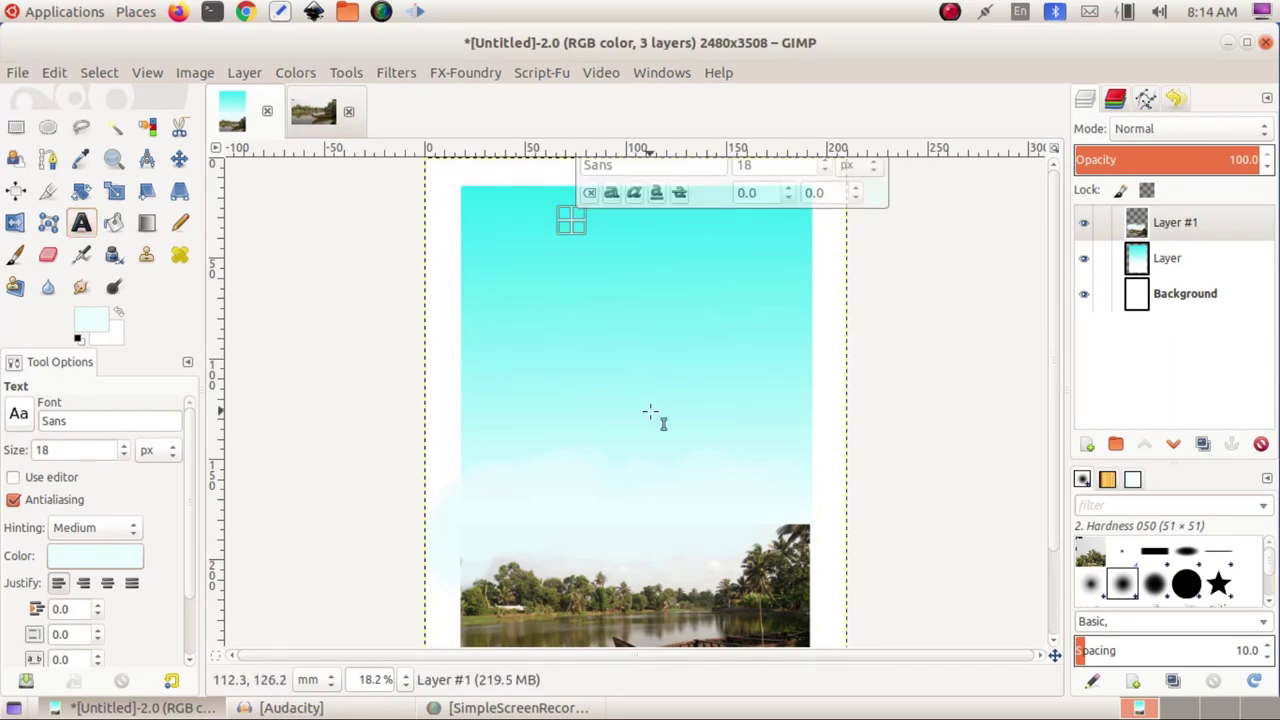
ctrl+scroll(650, 412, up, 3)
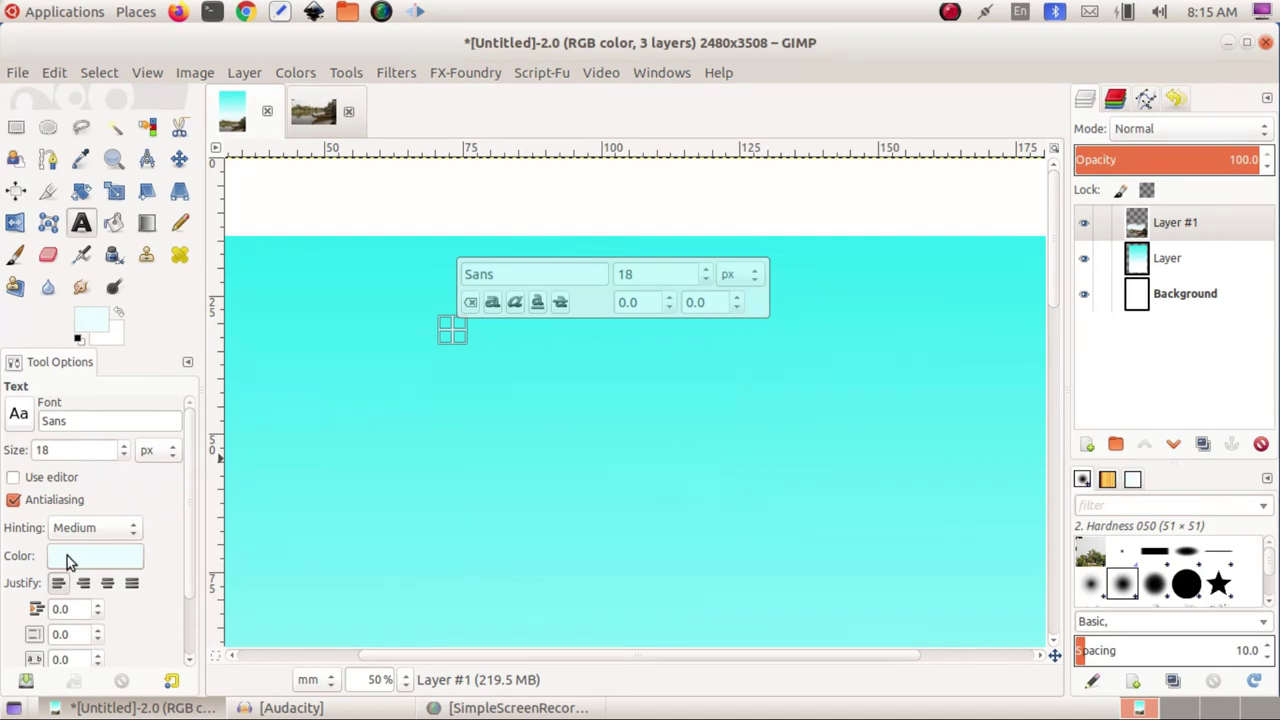
click(758, 306)
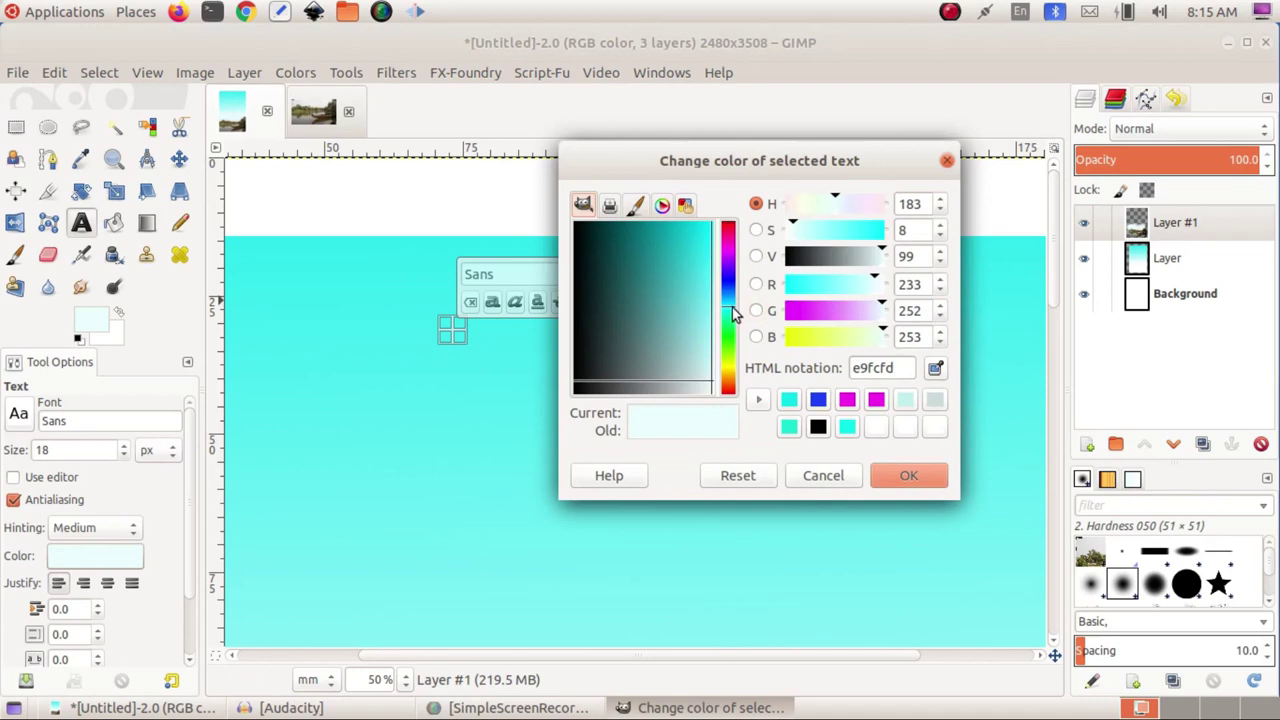
click(818, 400)
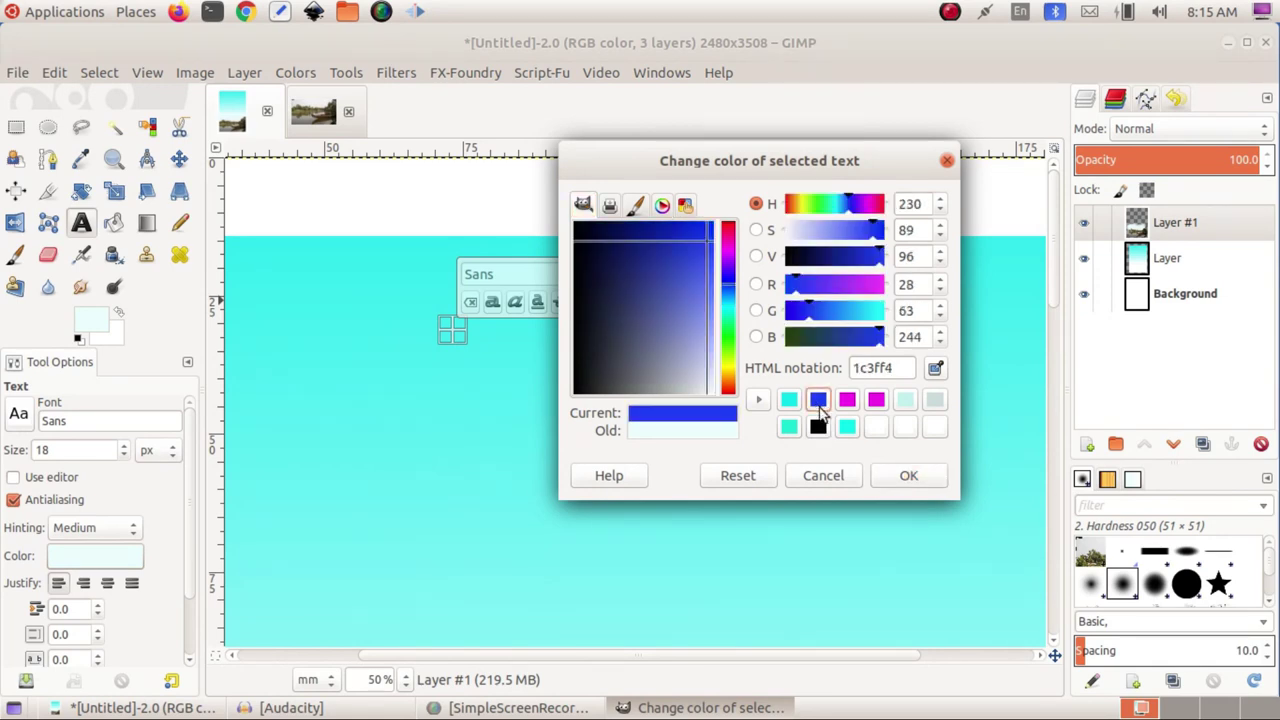
click(905, 476)
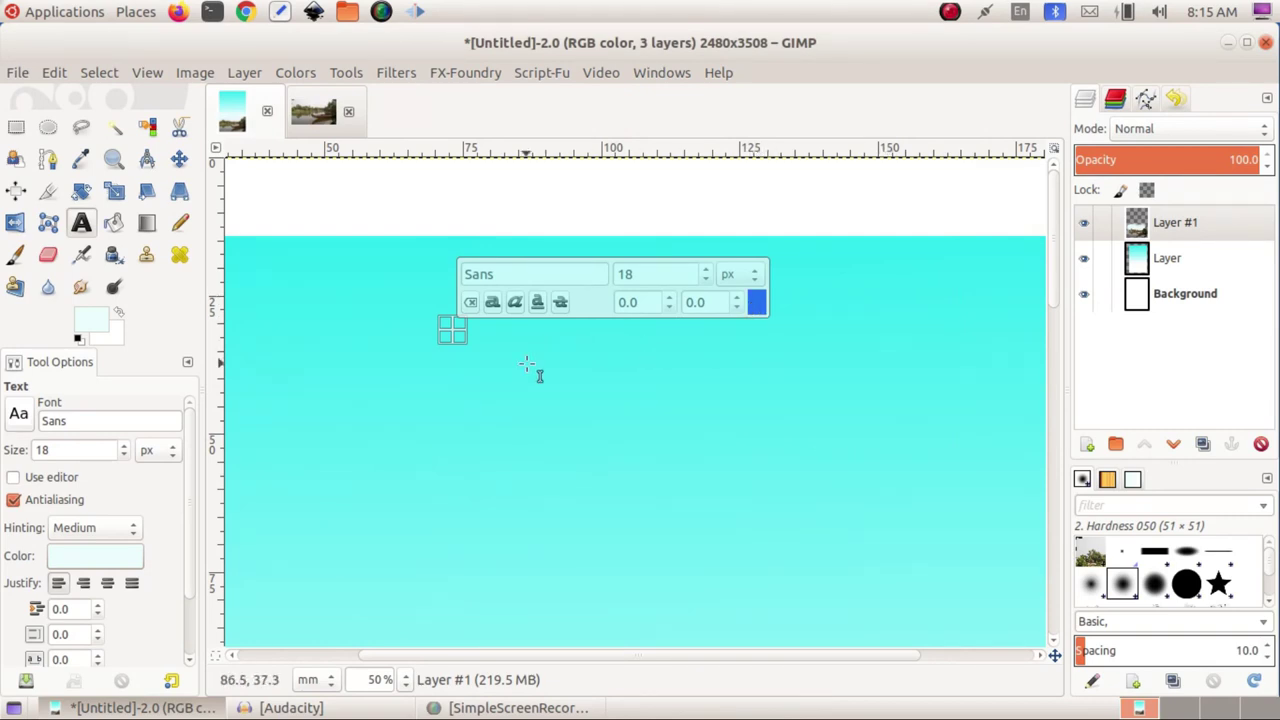
text(Proj)
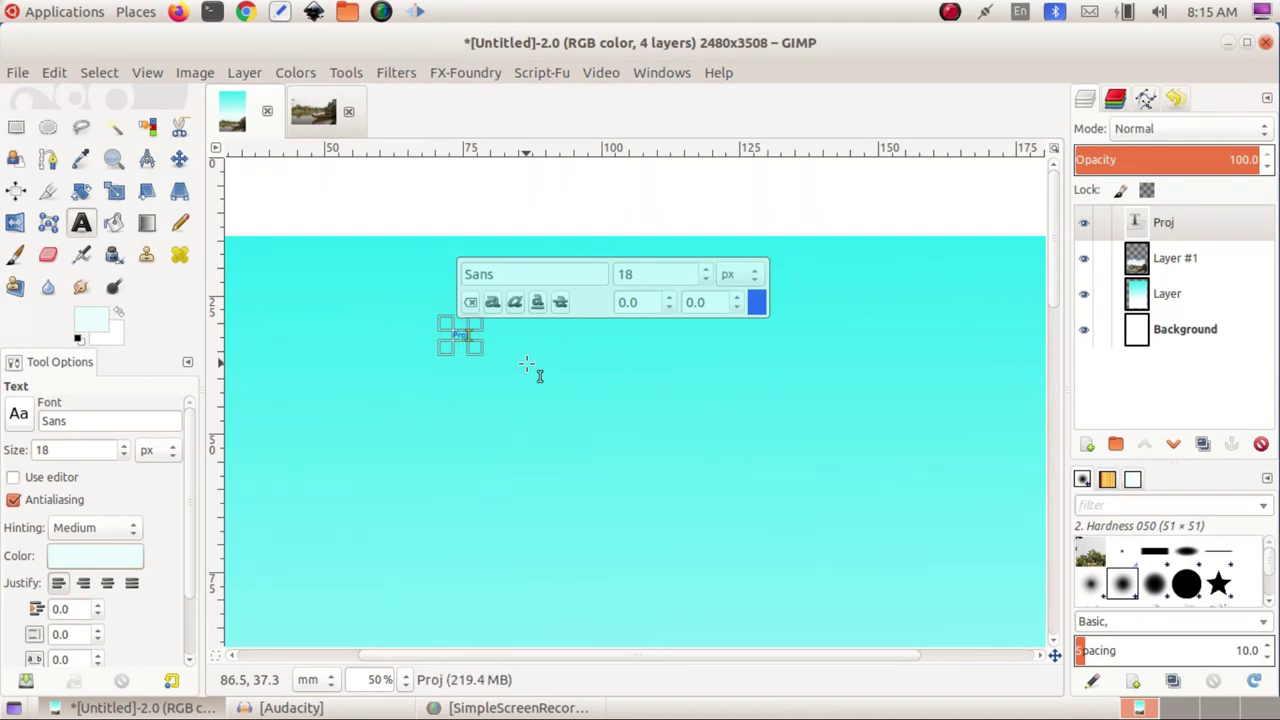
text(ec)
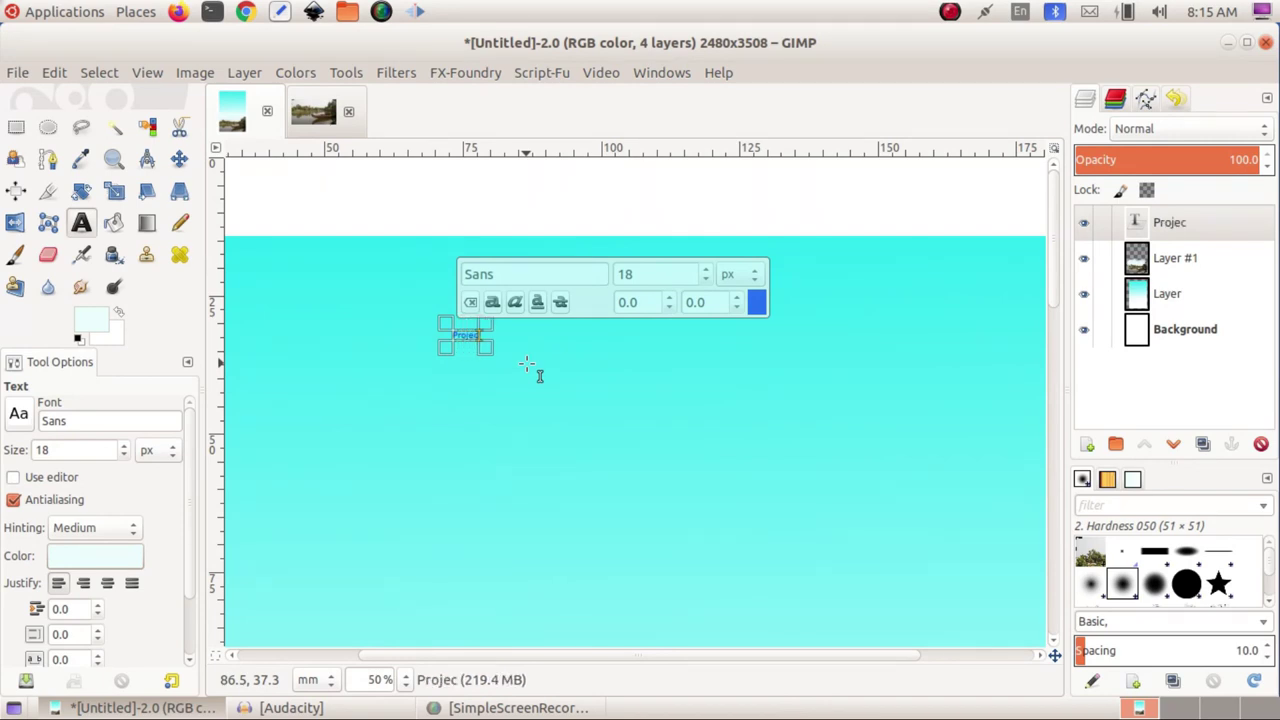
text(t Re)
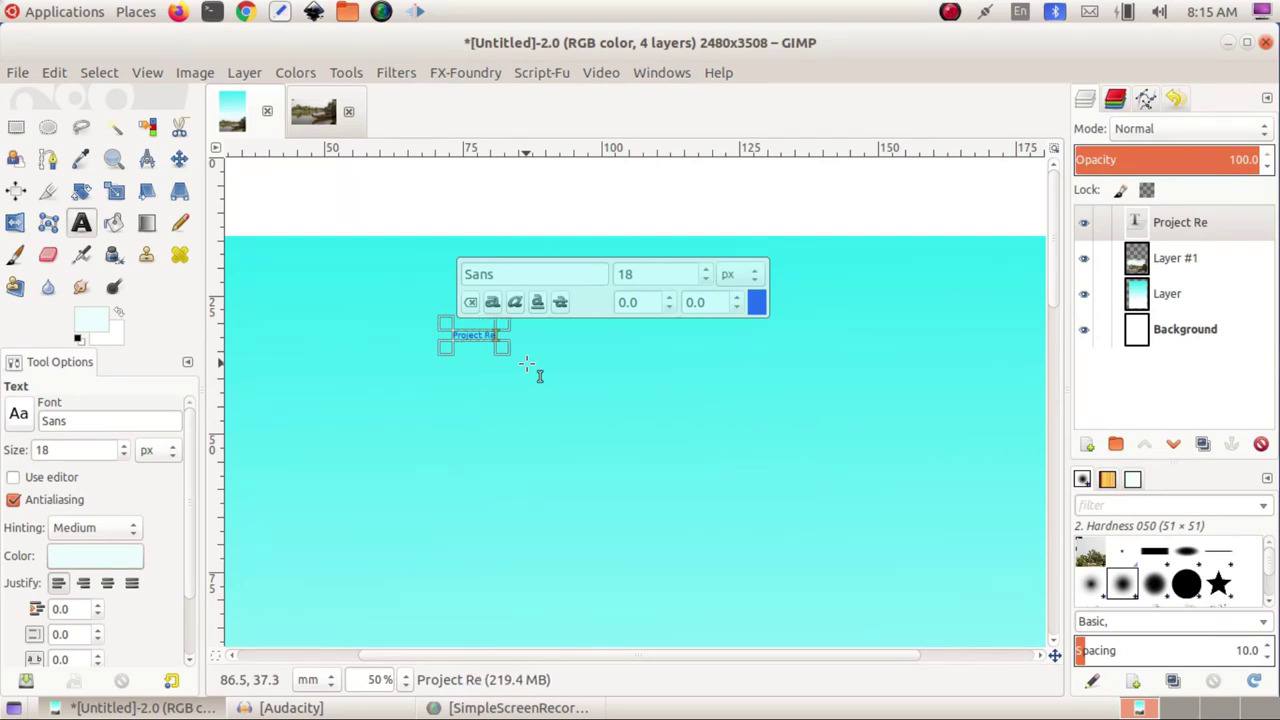
text(port)
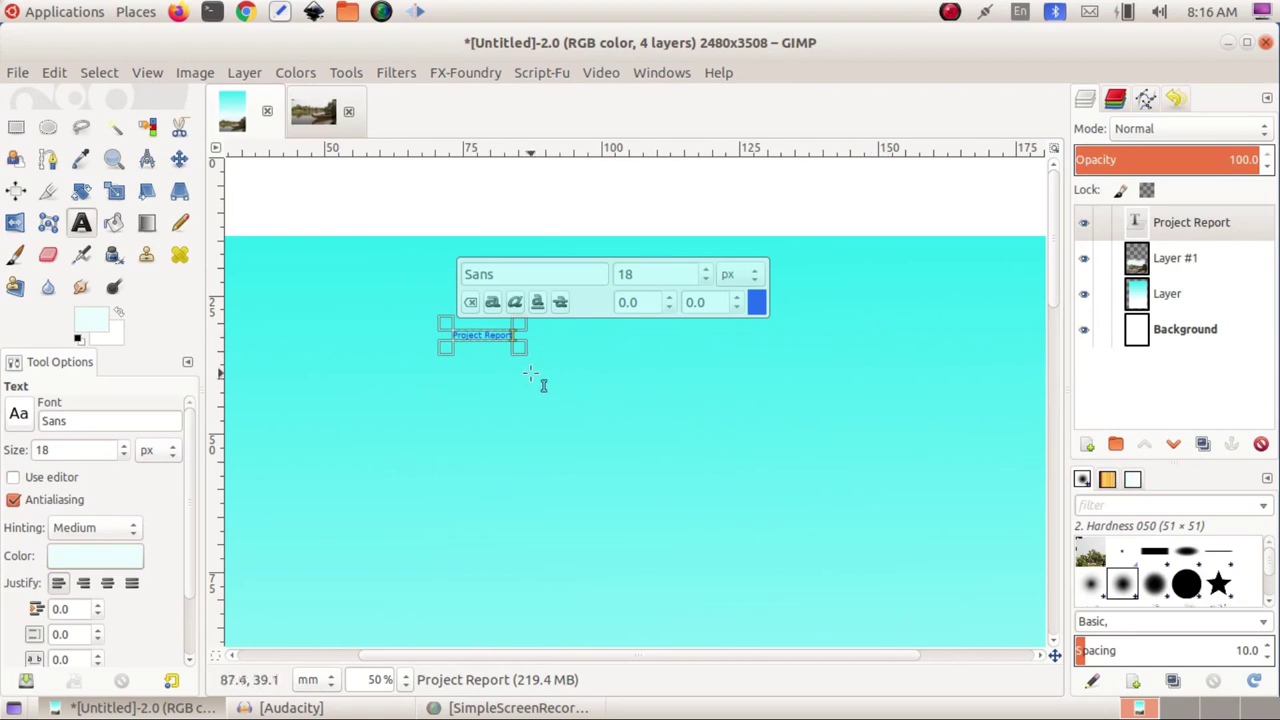
Enlarge the 'Project Report' title text to 105 px and make it bold.
click(480, 337)
triple_click(480, 337)
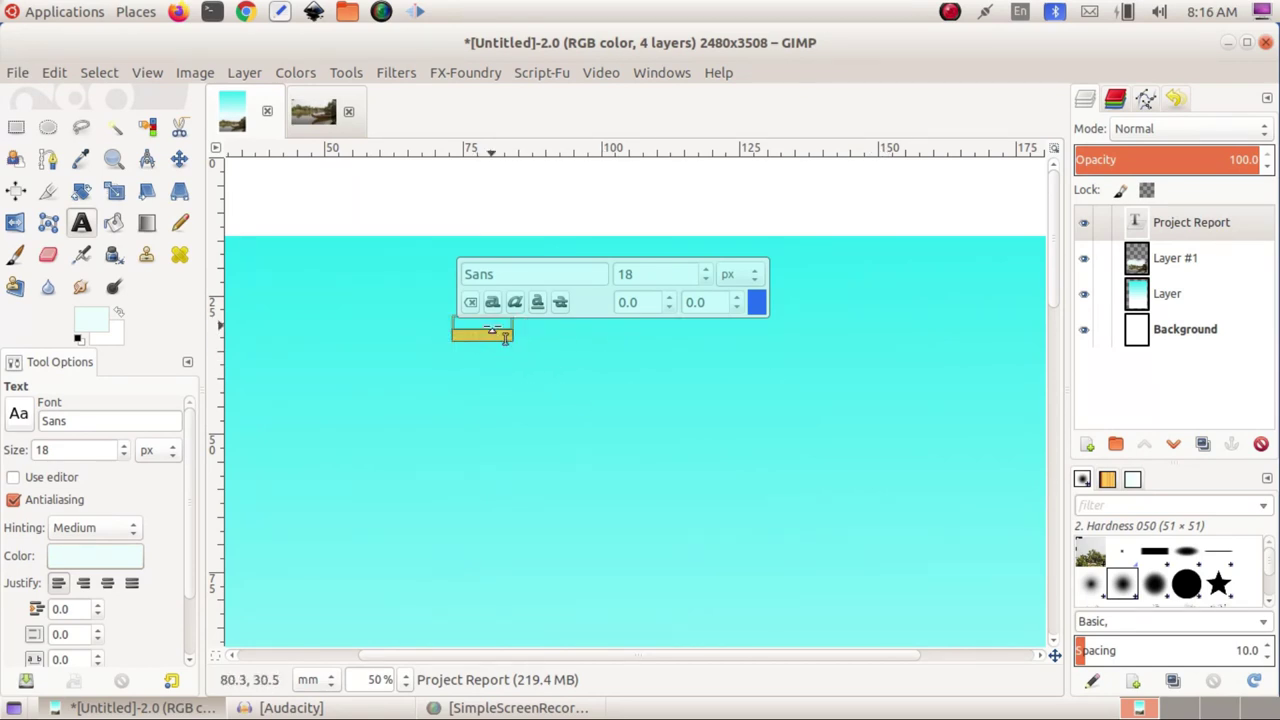
drag(709, 271, 709, 271)
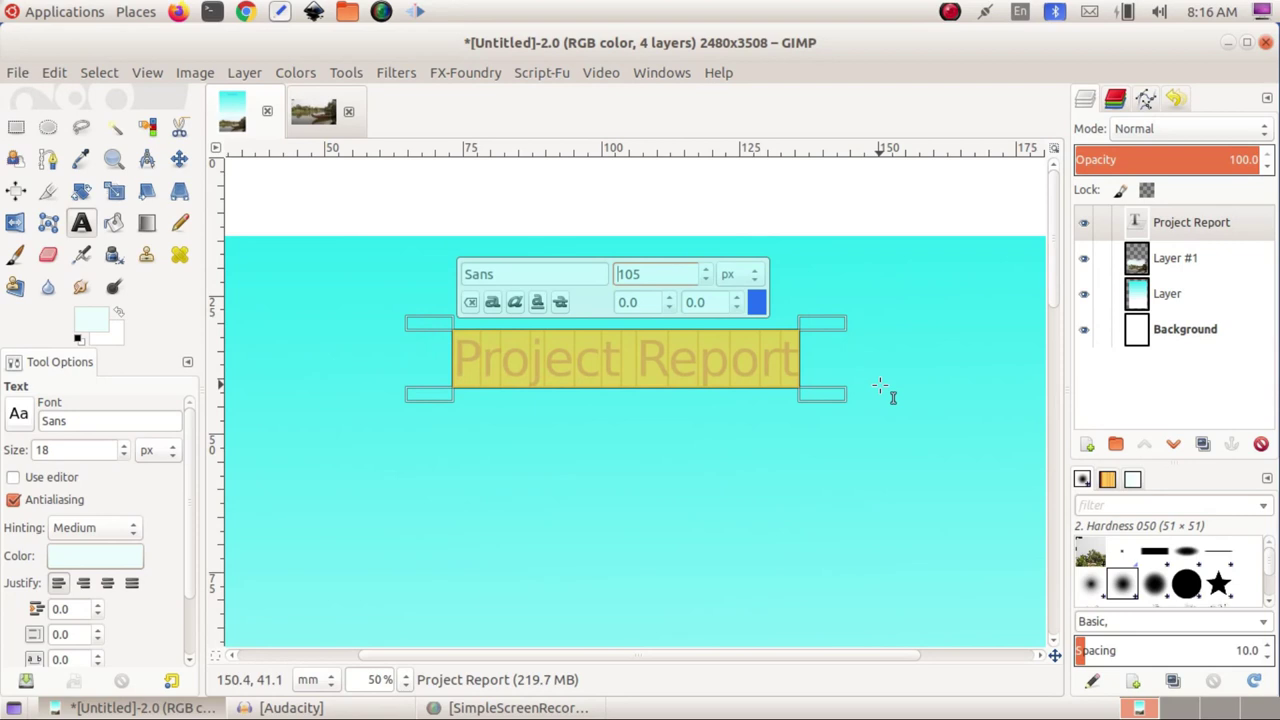
scroll(880, 385, down, 1)
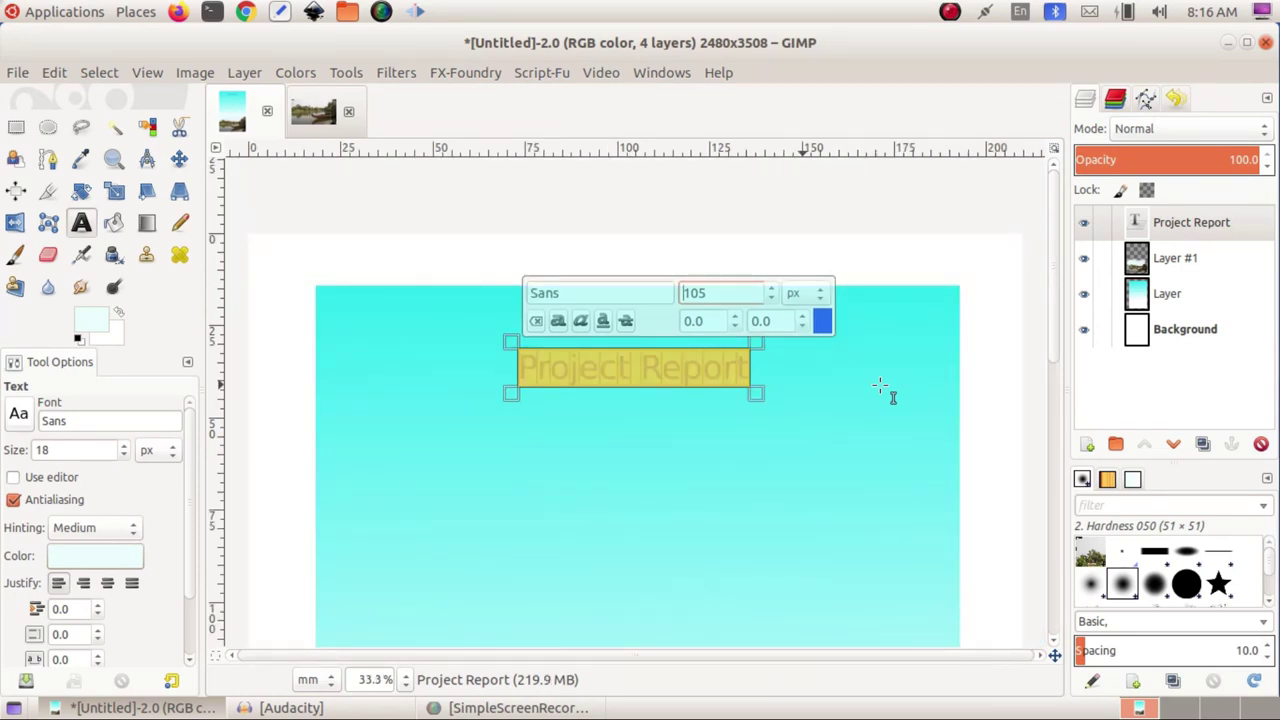
click(560, 323)
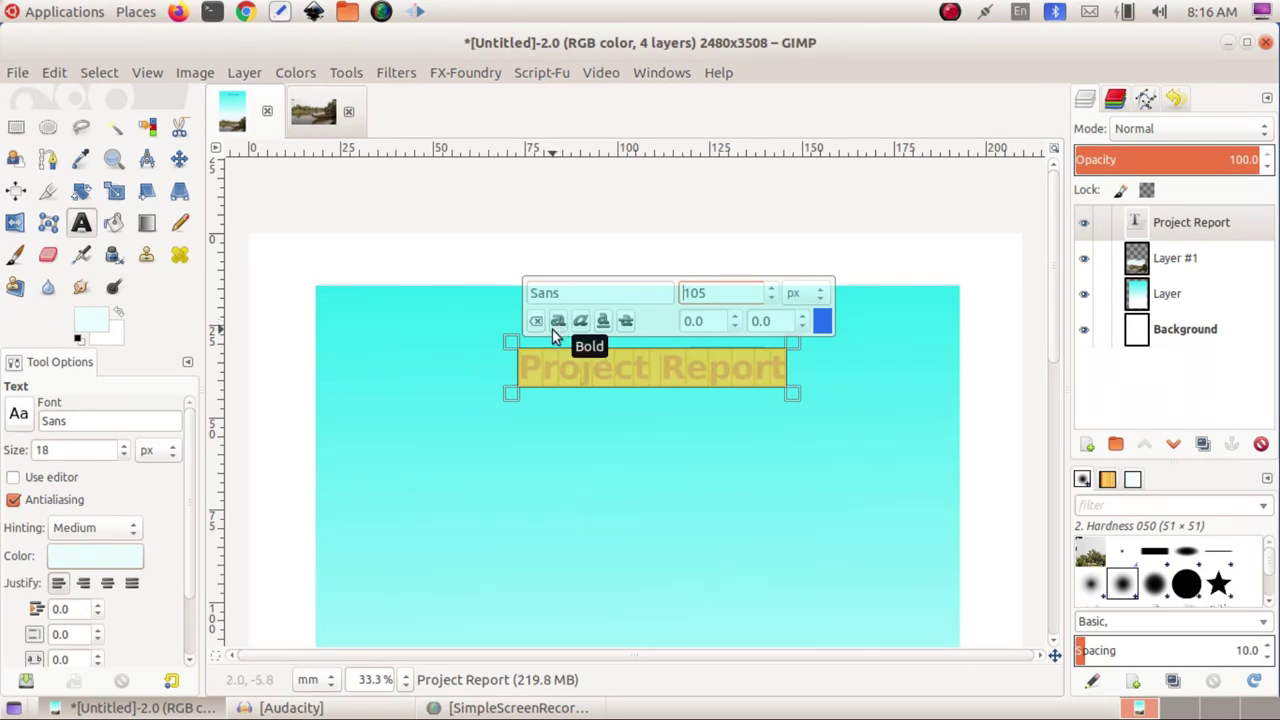
click(881, 455)
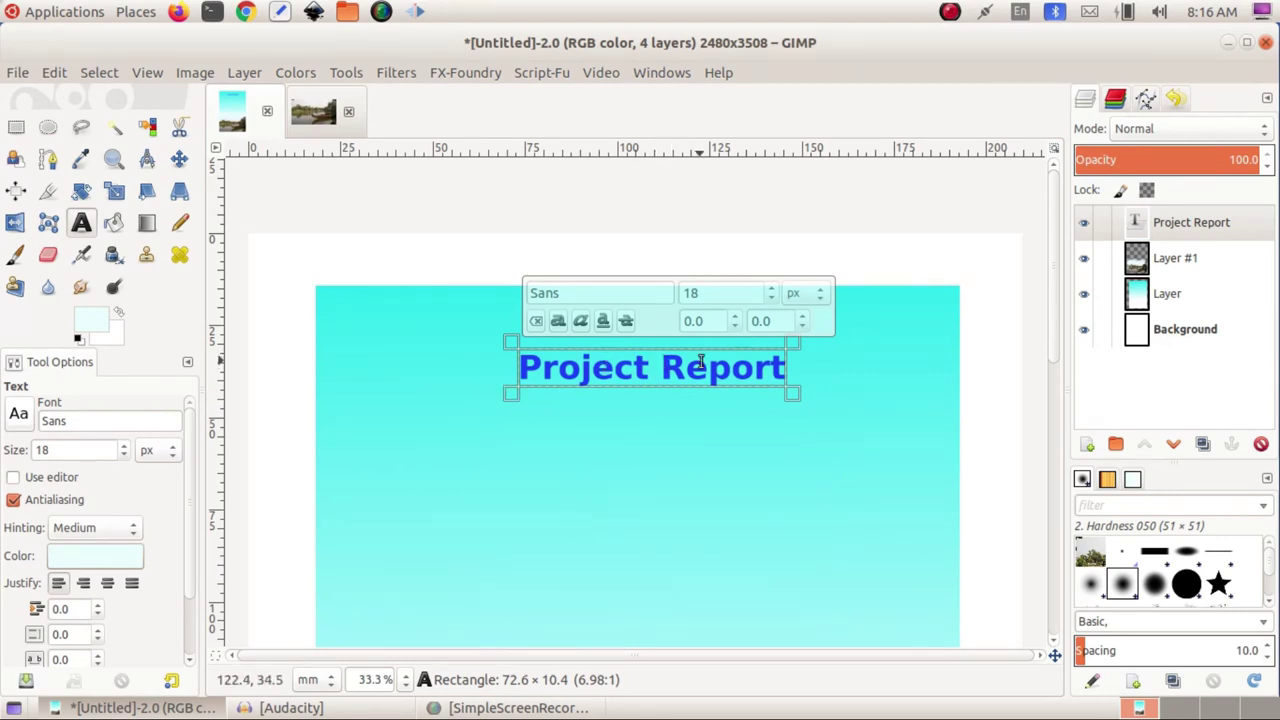
key(ctrl+a)
click(632, 375)
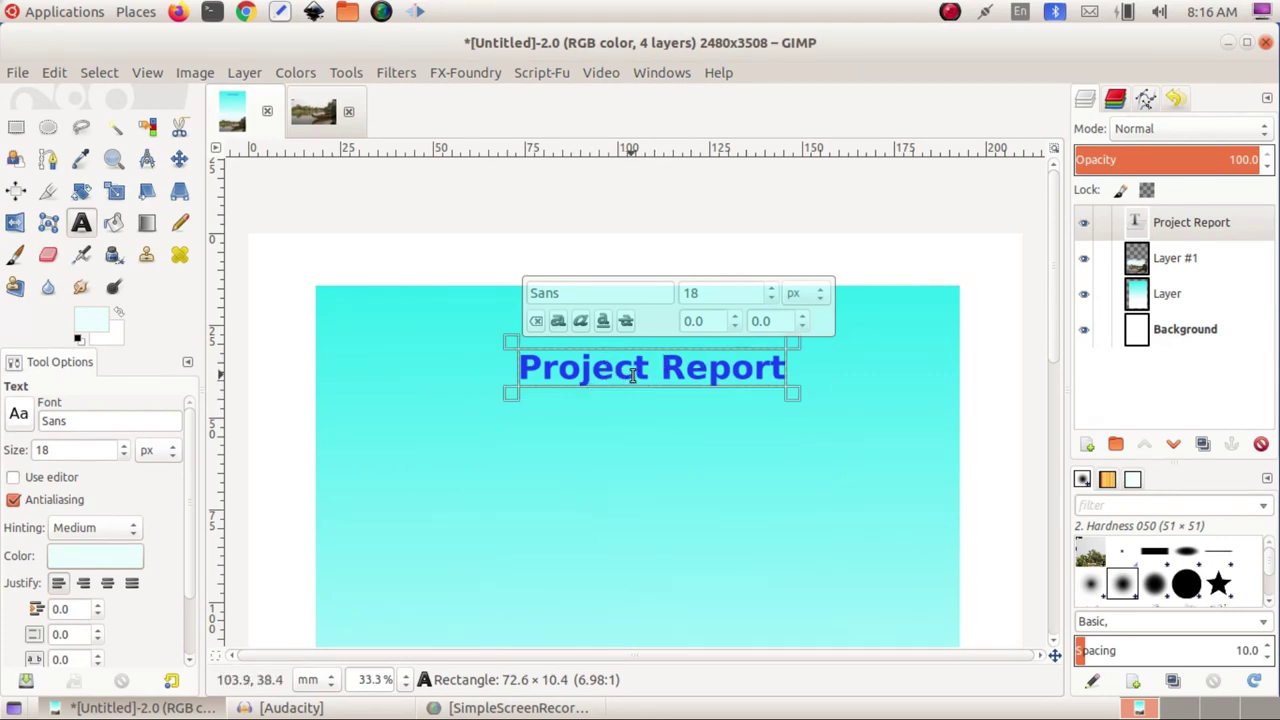
Move the Project Report text layer to sit centred near the top of the page.
click(179, 160)
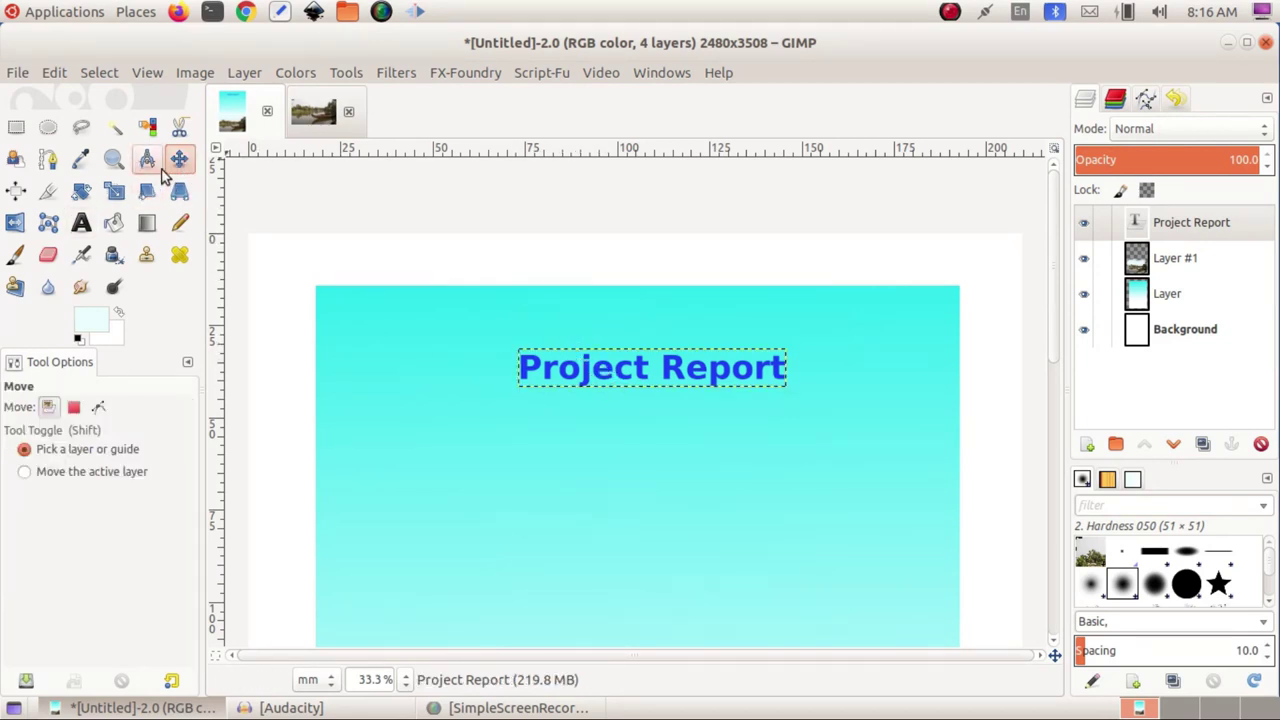
drag(637, 369, 646, 366)
key(ctrl+z)
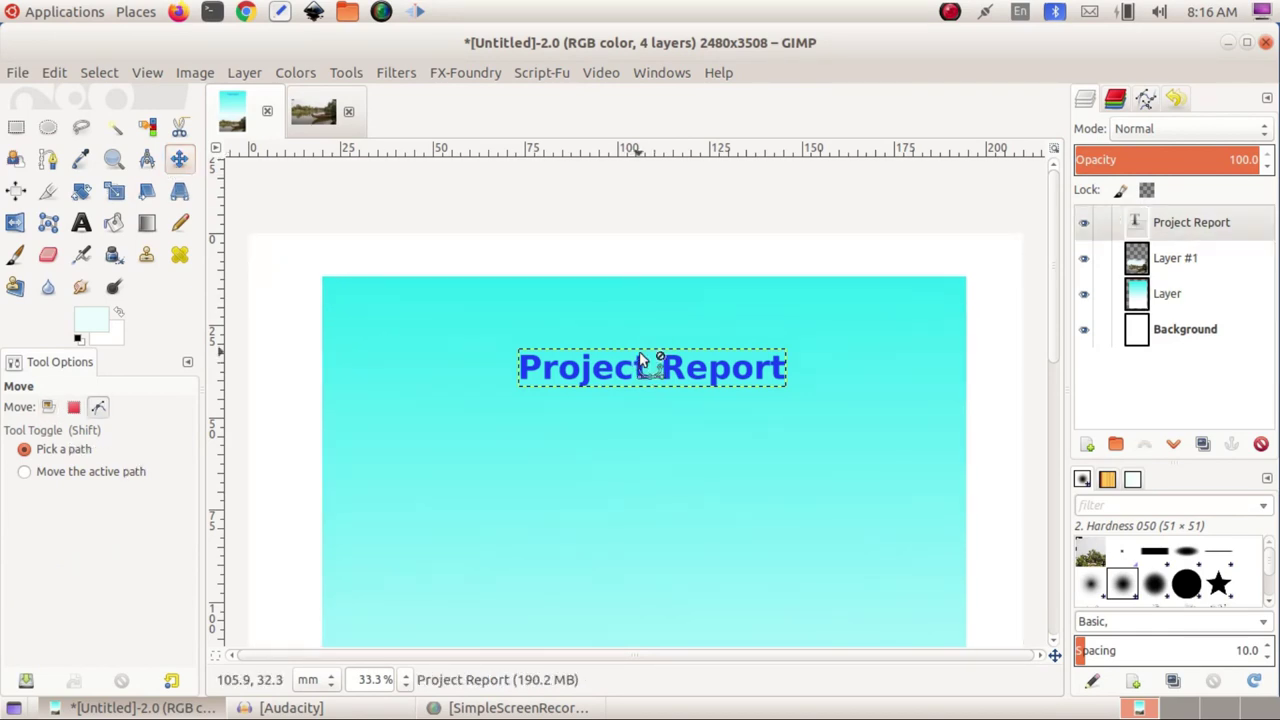
click(1187, 225)
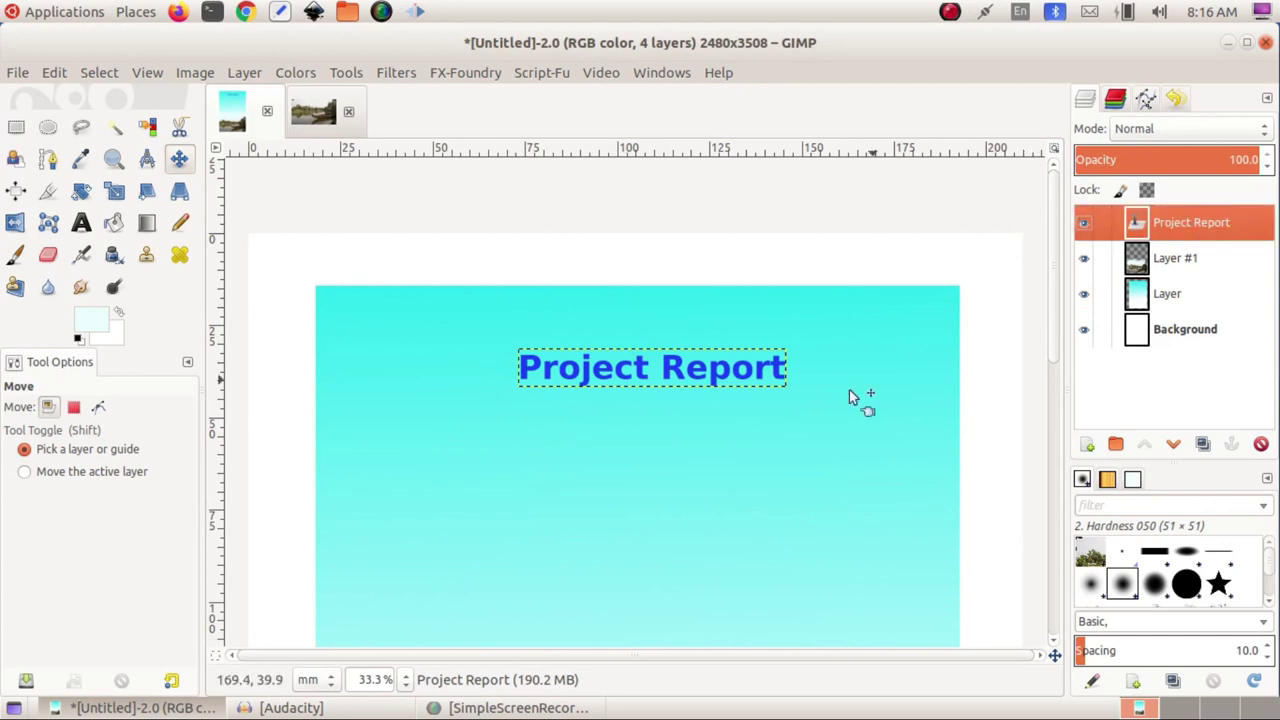
mouse_move(654, 380)
mouse_down()
mouse_move(649, 346)
mouse_move(633, 345)
mouse_move(646, 347)
mouse_move(642, 369)
mouse_up()
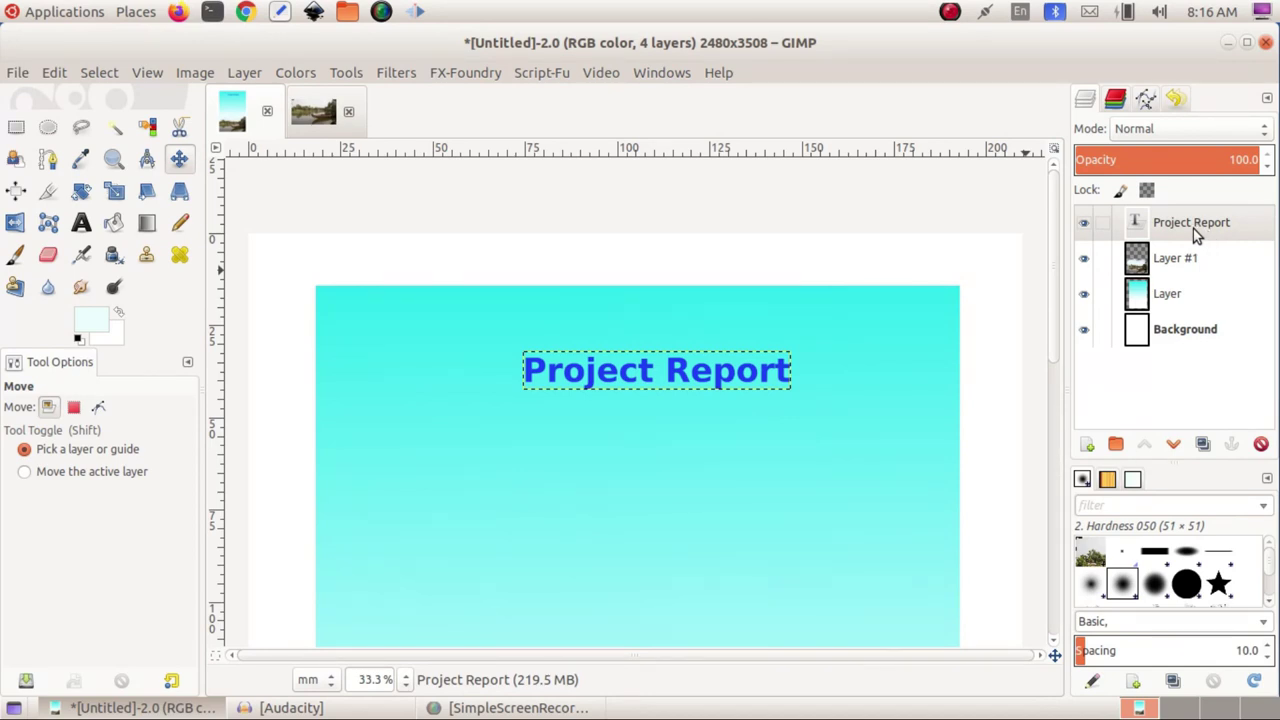
scroll(728, 447, down, 5)
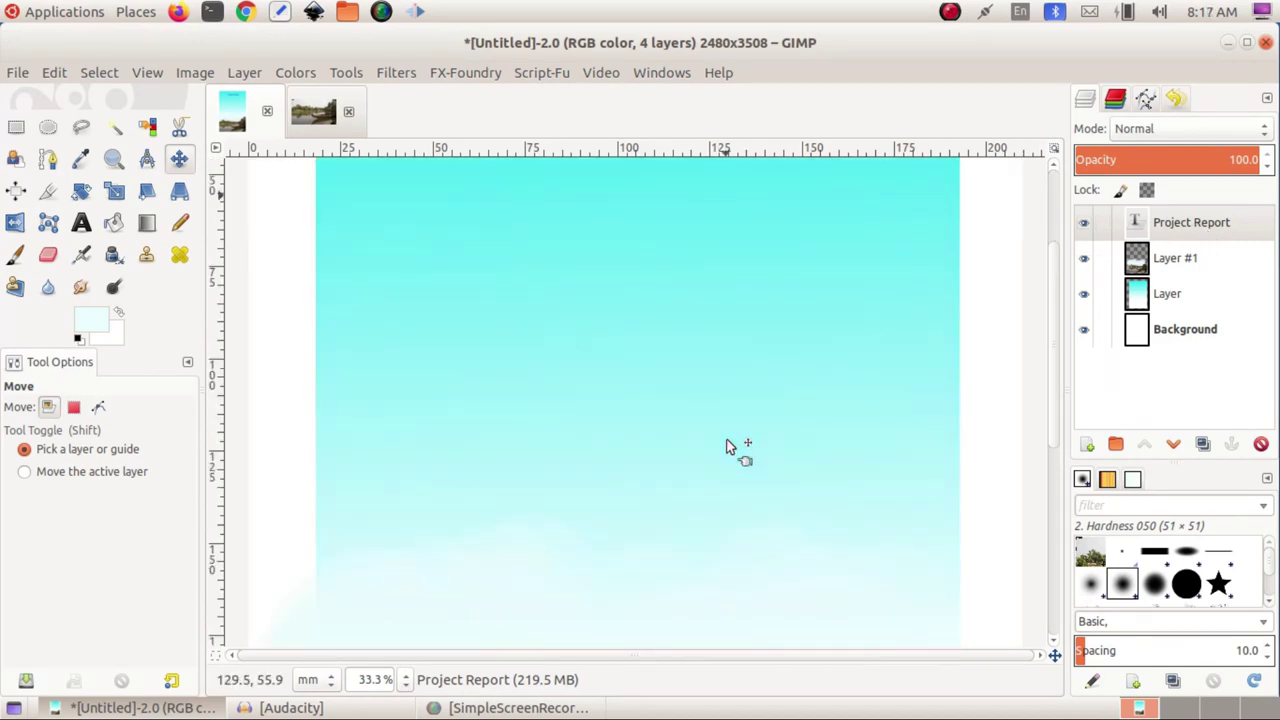
scroll(728, 447, up, 3)
scroll(737, 449, down, 1)
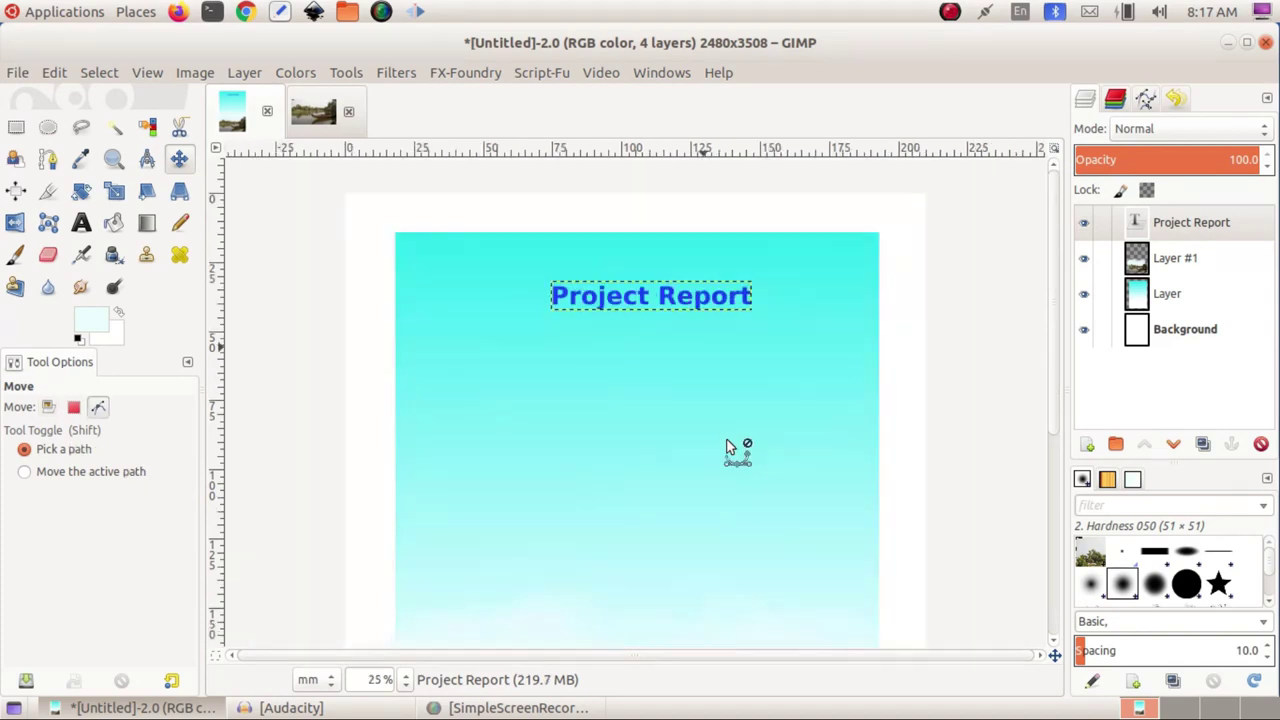
scroll(766, 468, down, 2)
scroll(766, 466, down, 2)
scroll(766, 466, up, 2)
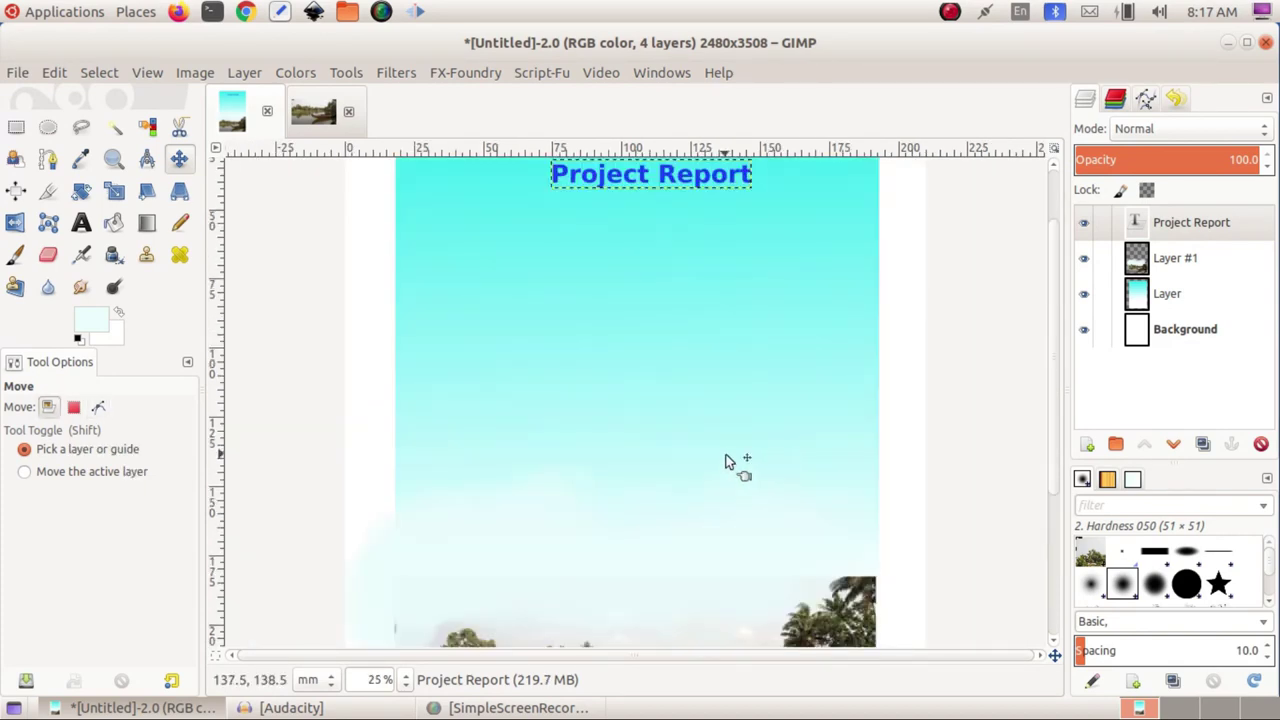
Paste 'BIO DIVERSITY IN KUTTANADU' in a new text box below the title, split onto two lines.
click(88, 226)
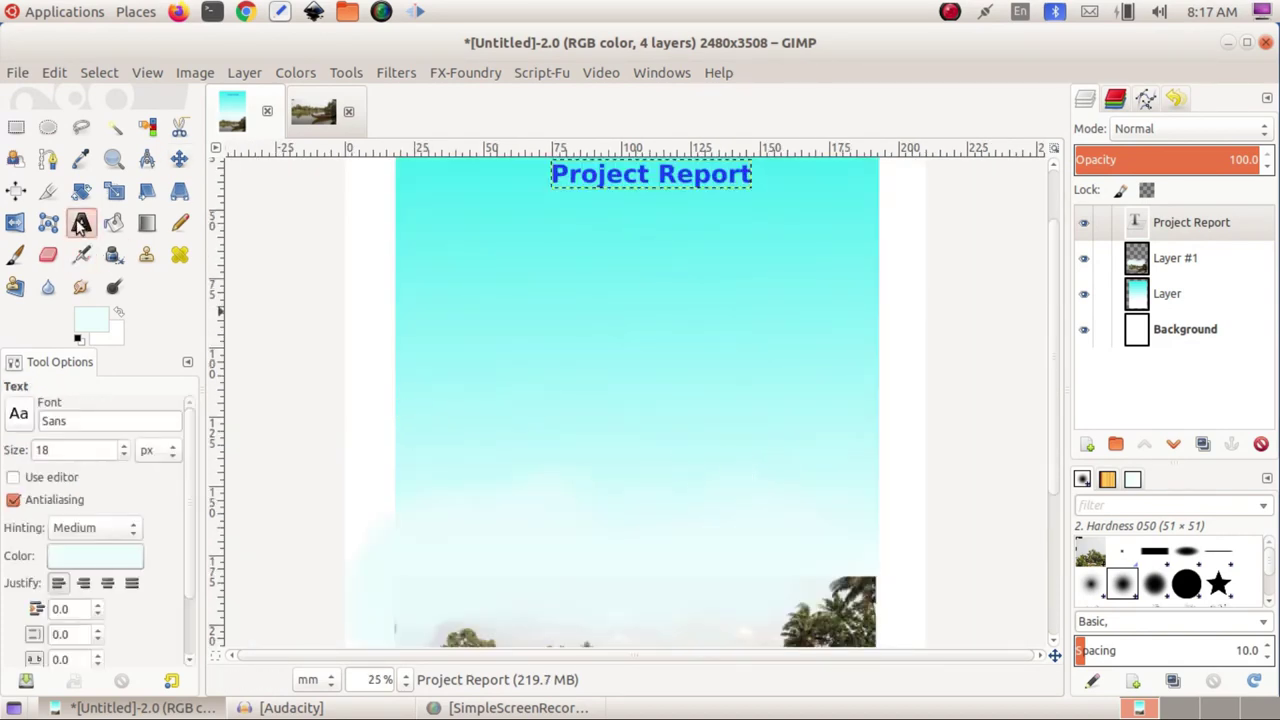
click(513, 354)
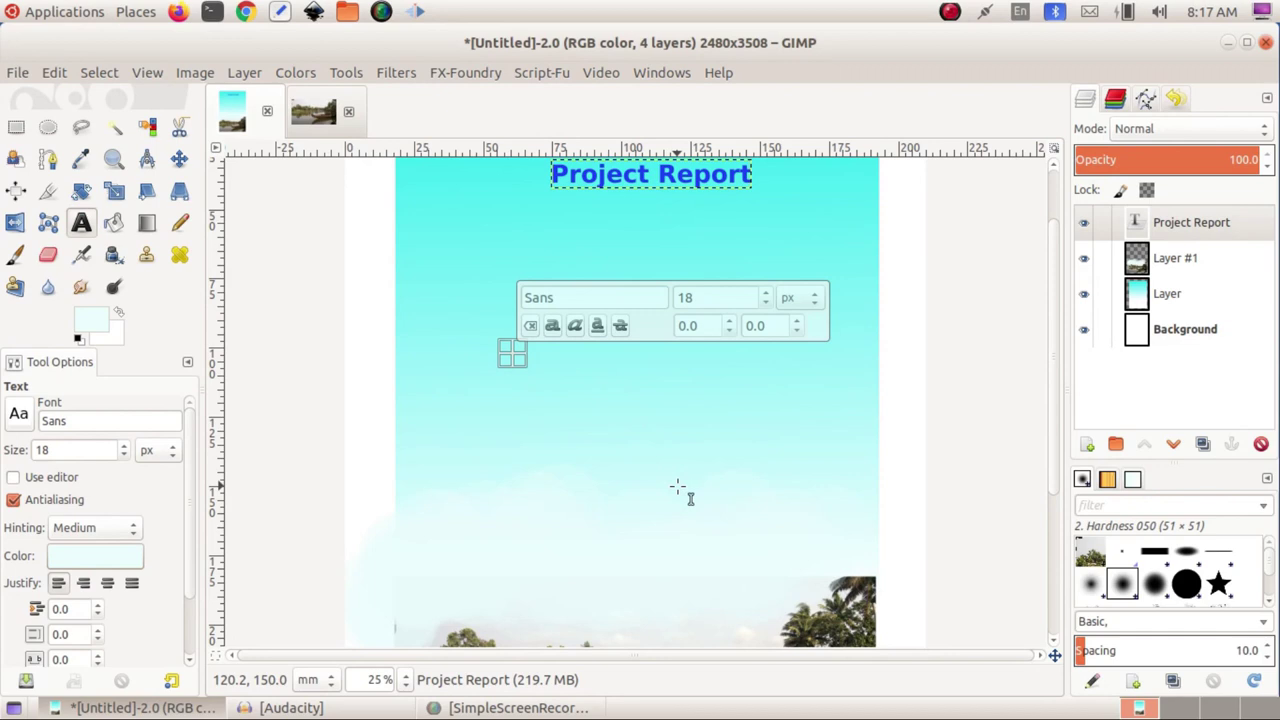
text(BIO DIVERSITY IN KUTTANADU)
click(680, 368)
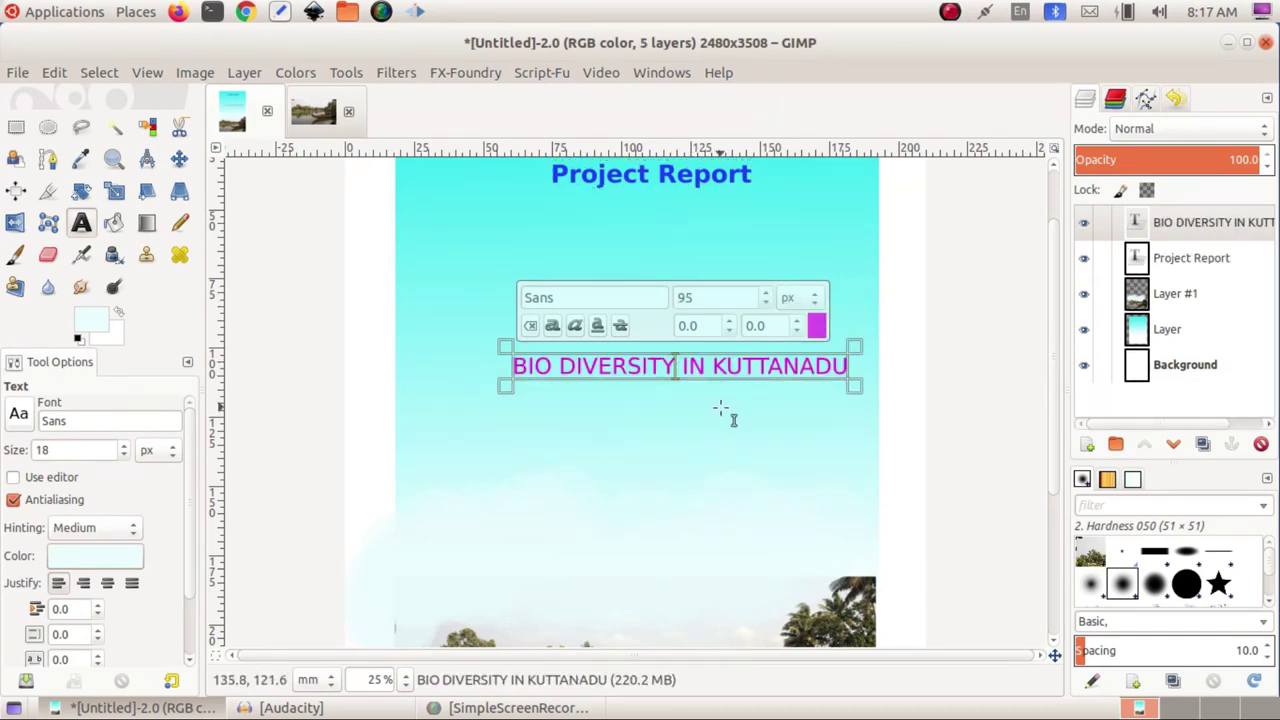
key(Right)
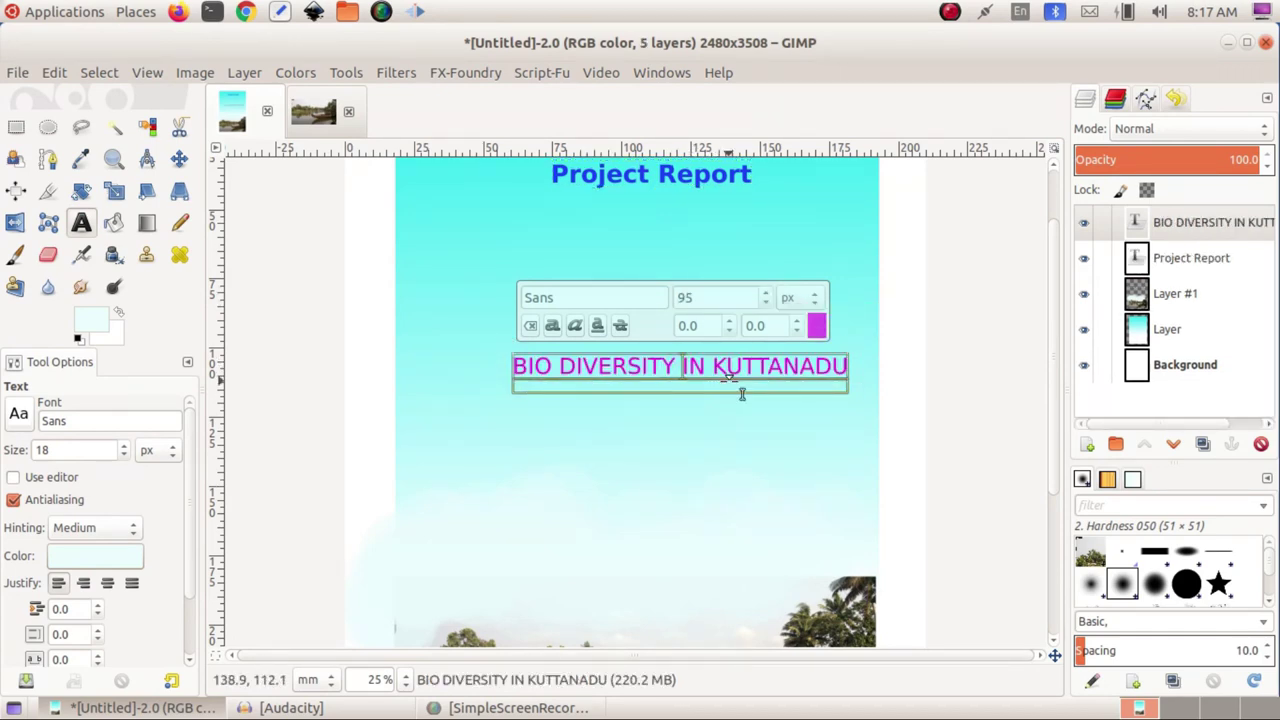
key(BackSpace)
key(Return)
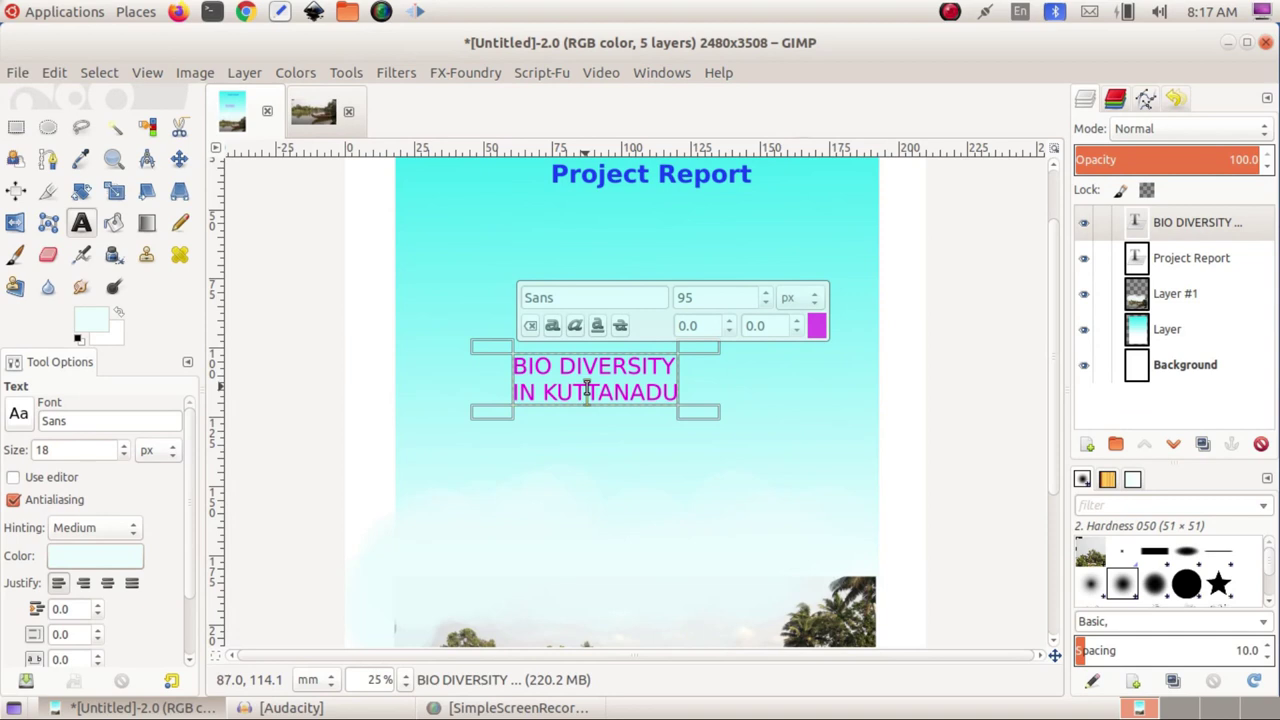
Make the whole heading bold and enlarge it to 139 px.
key(ctrl+a)
click(553, 326)
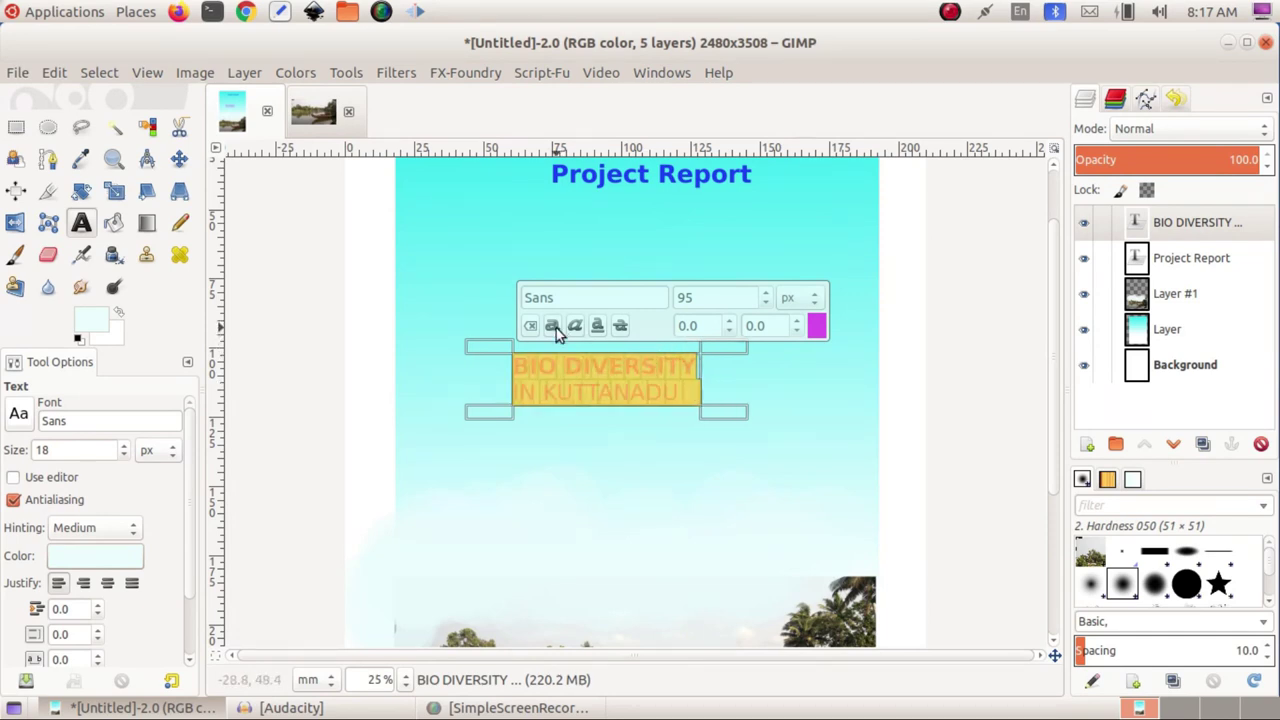
drag(768, 294, 768, 294)
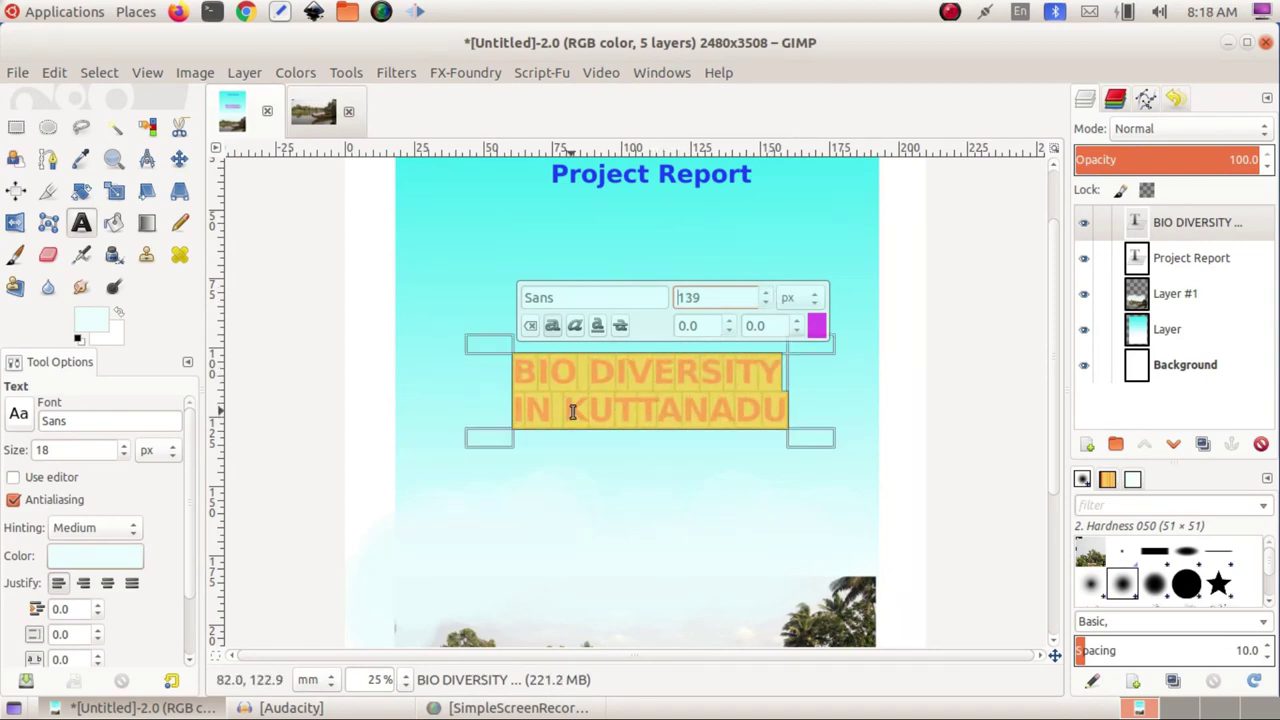
key(Right)
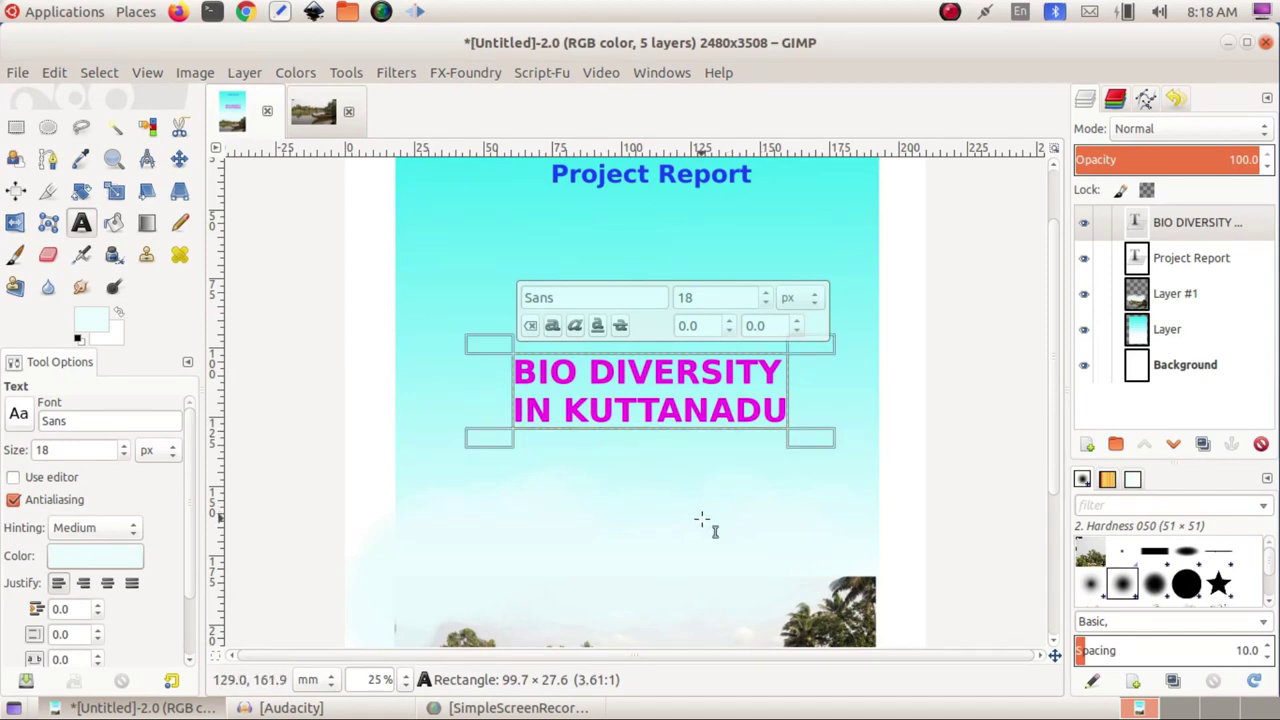
key(ctrl+shift+Left)
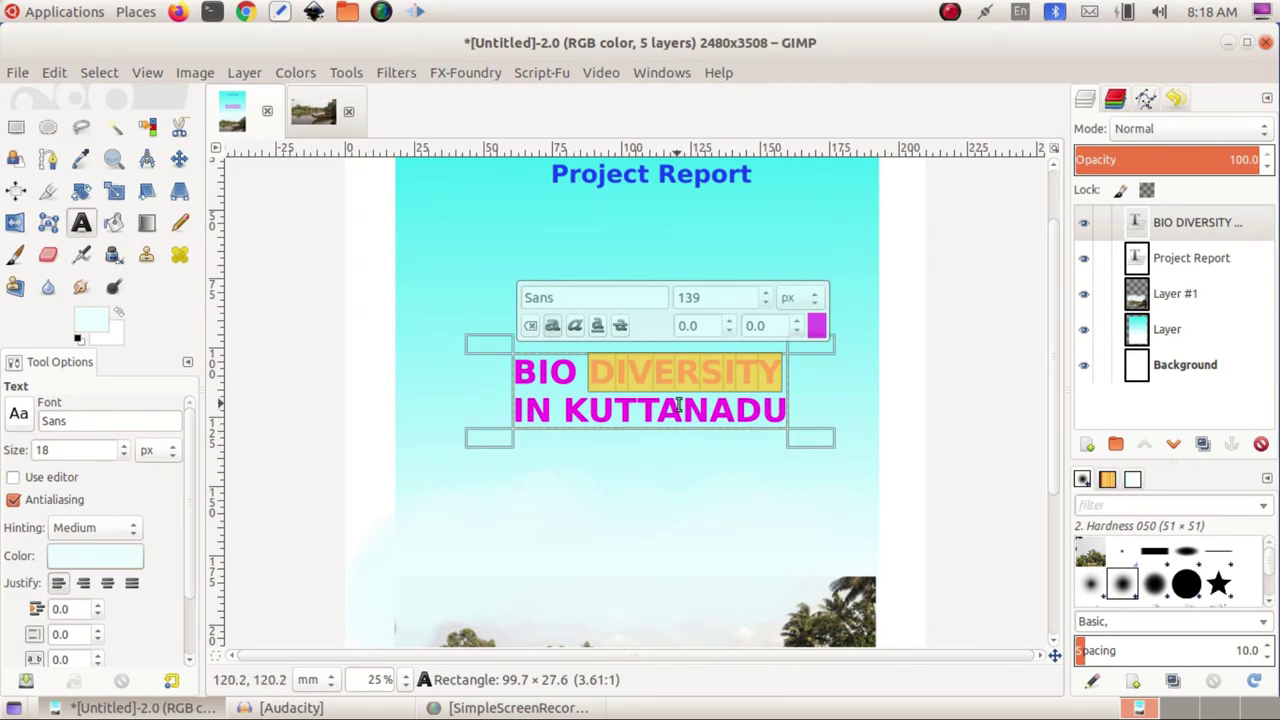
key(ctrl+a)
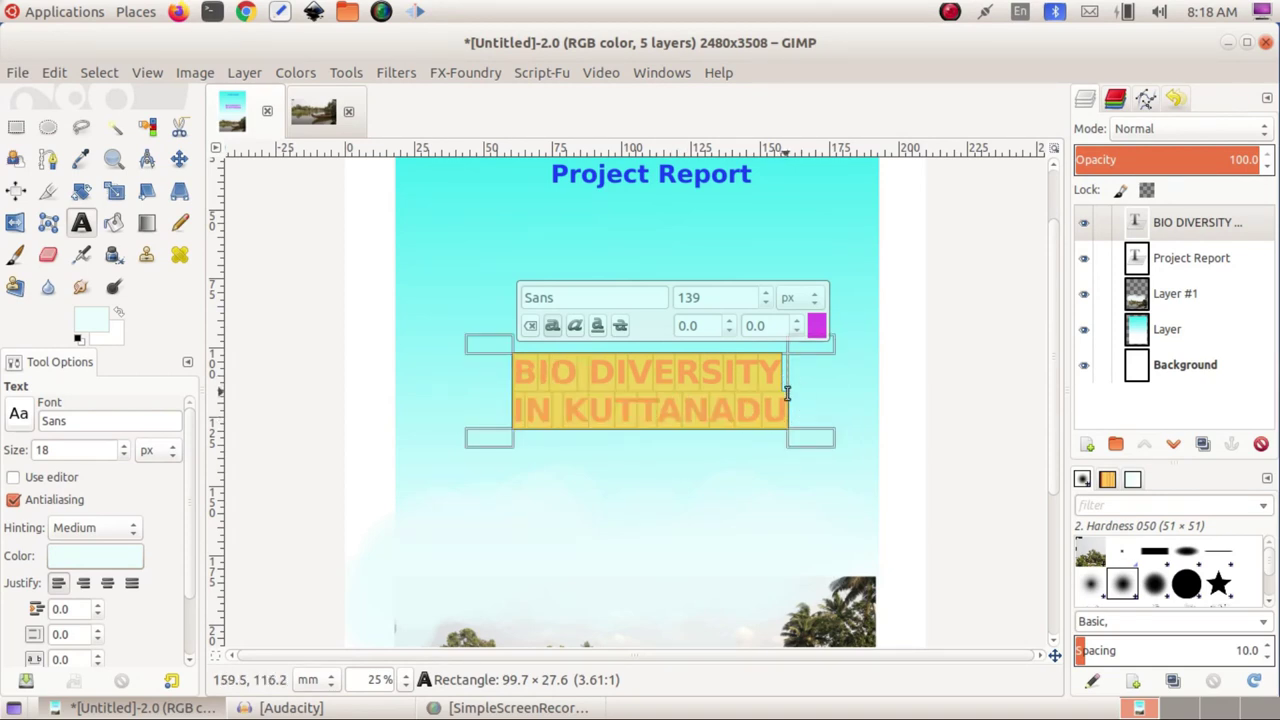
Set up a Drop Shadow on the heading with offsets X 8, Y 8 and blur radius 20.
click(397, 72)
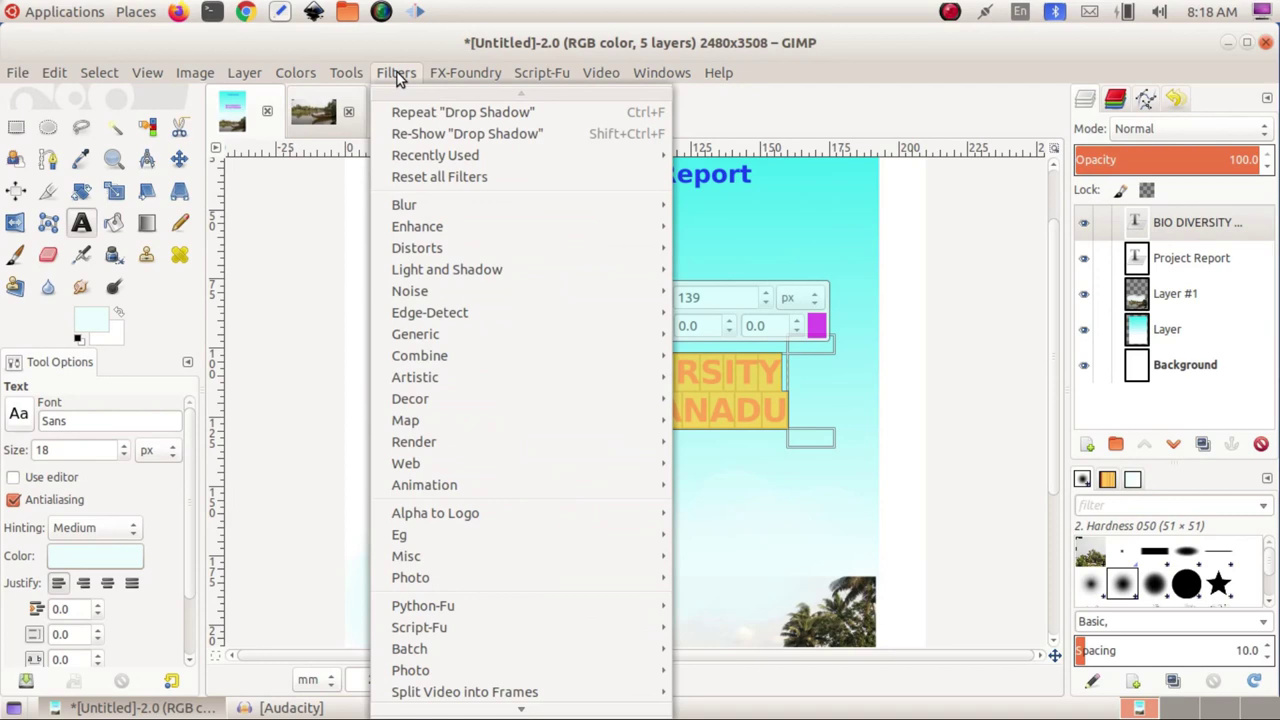
mouse_move(429, 299)
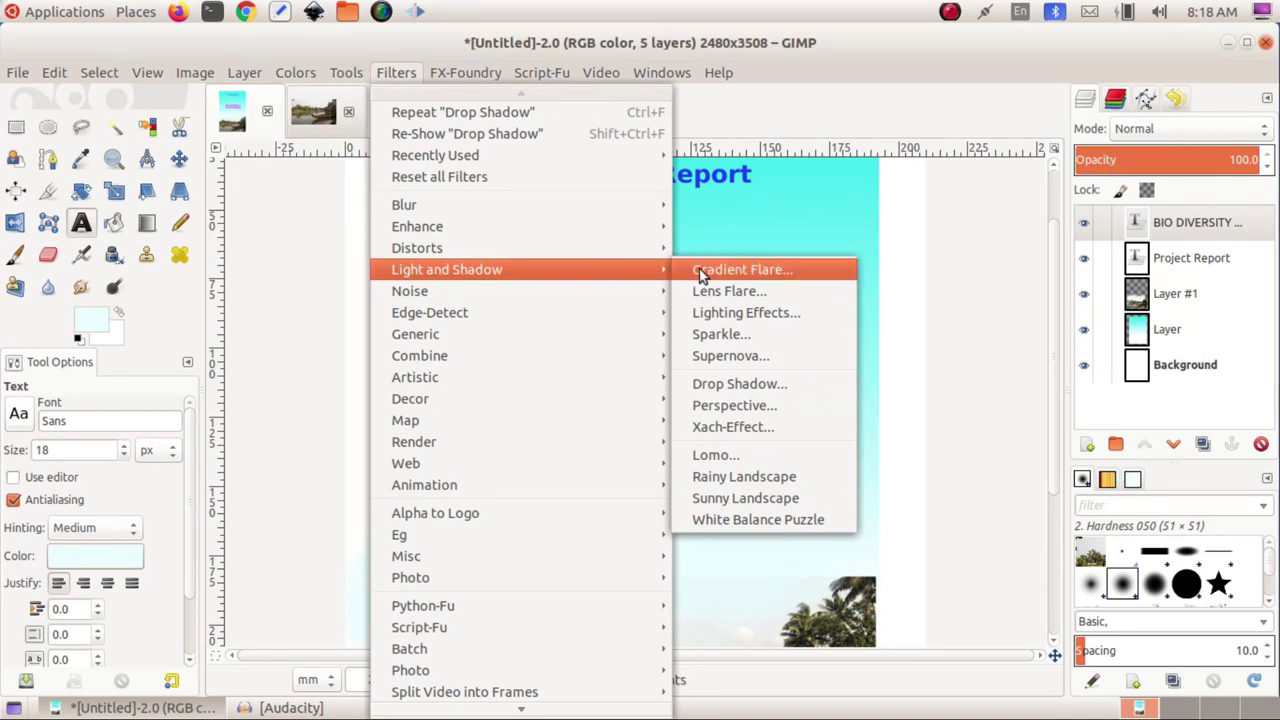
click(717, 388)
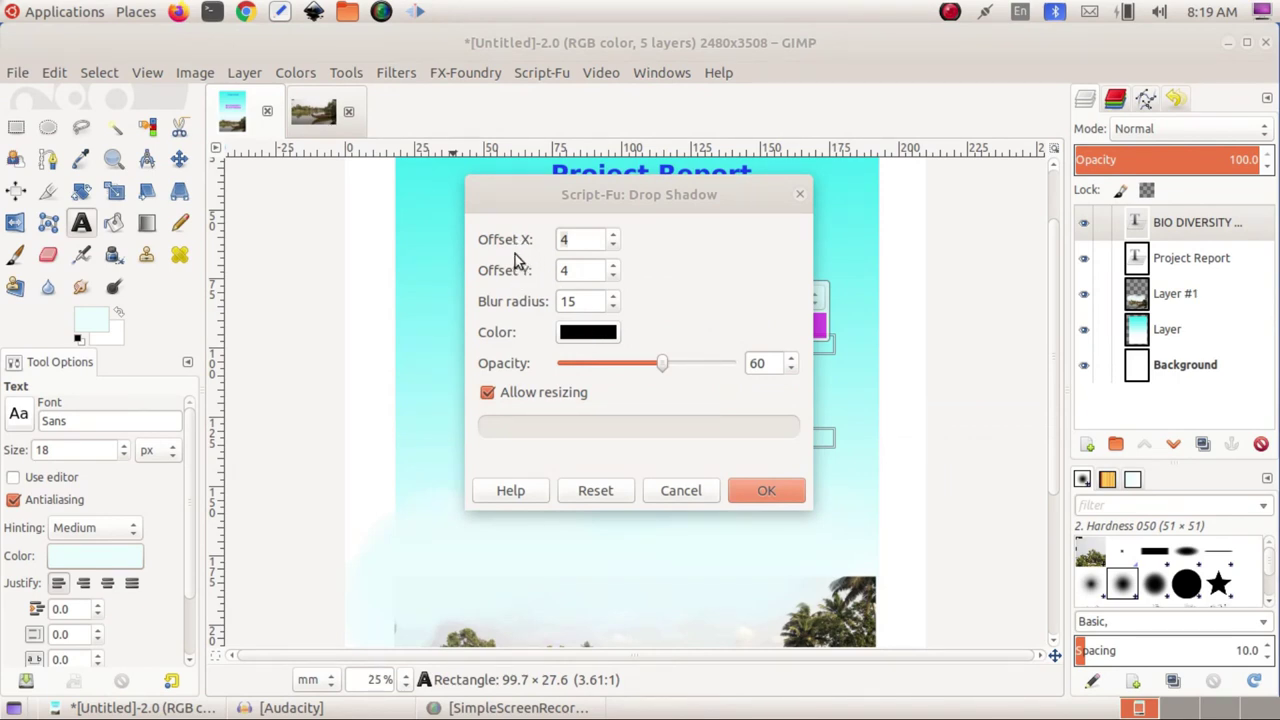
double_click(614, 236)
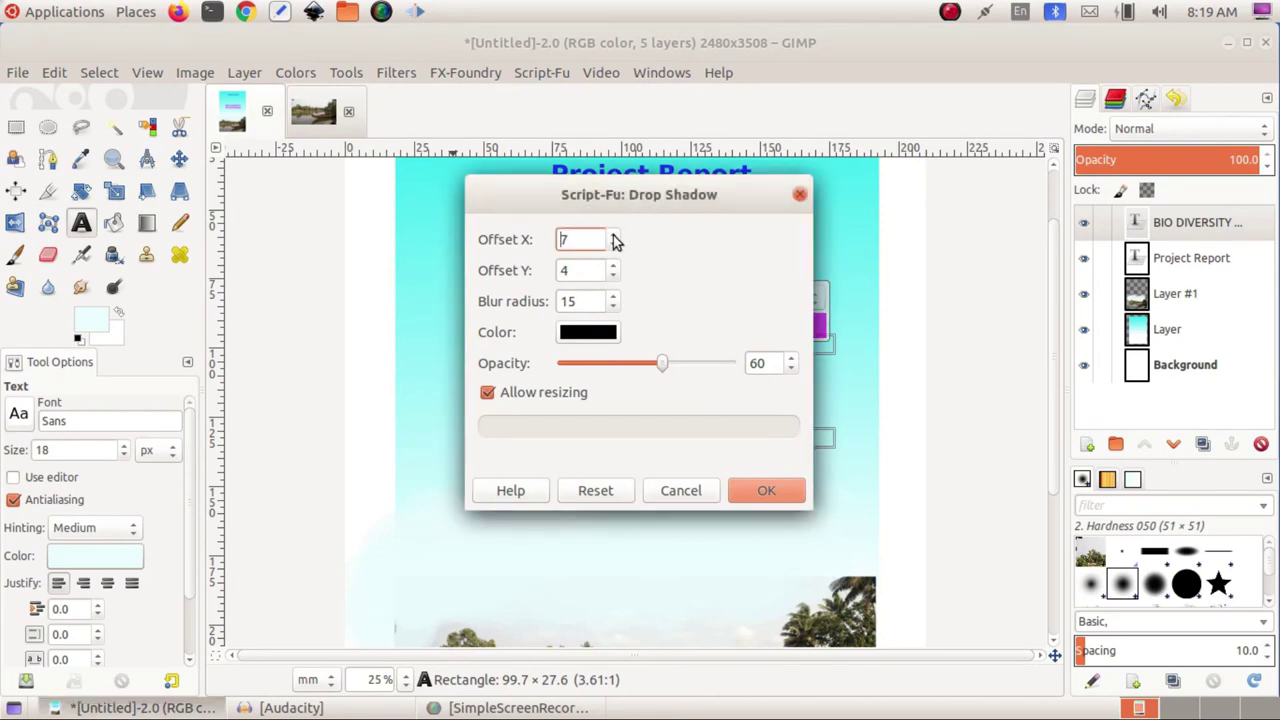
click(615, 265)
double_click(615, 265)
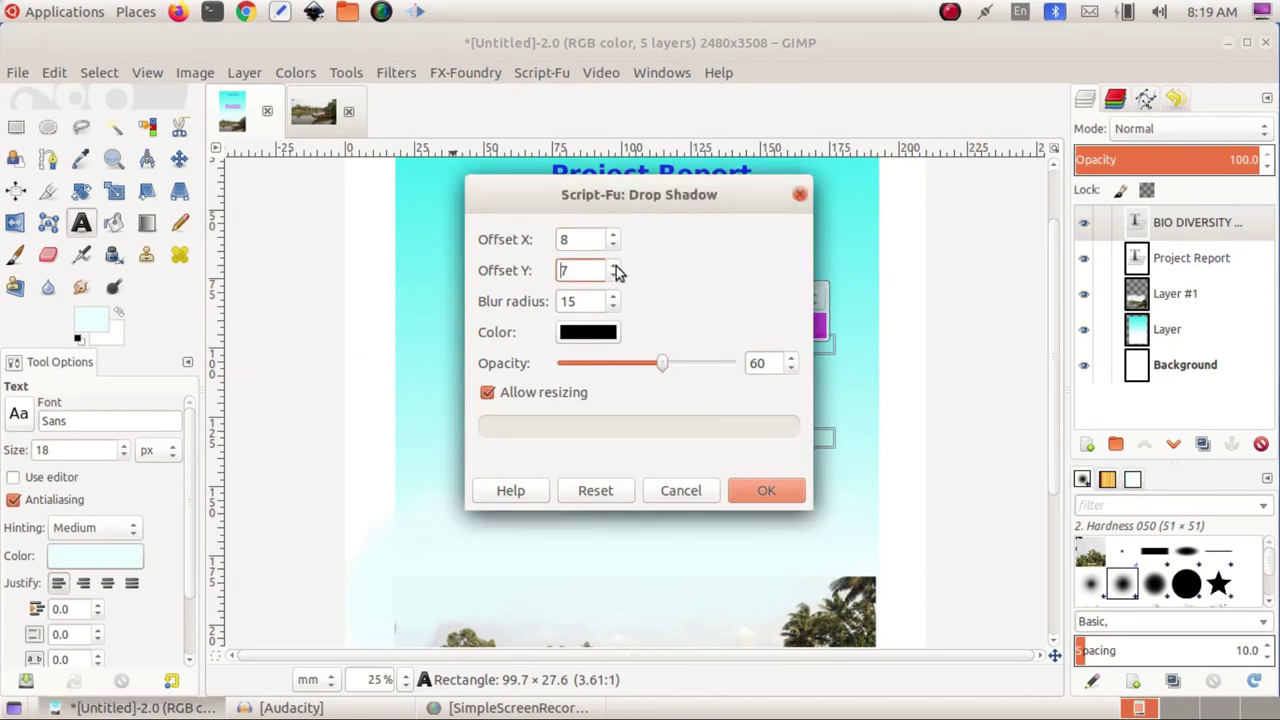
click(615, 265)
click(614, 297)
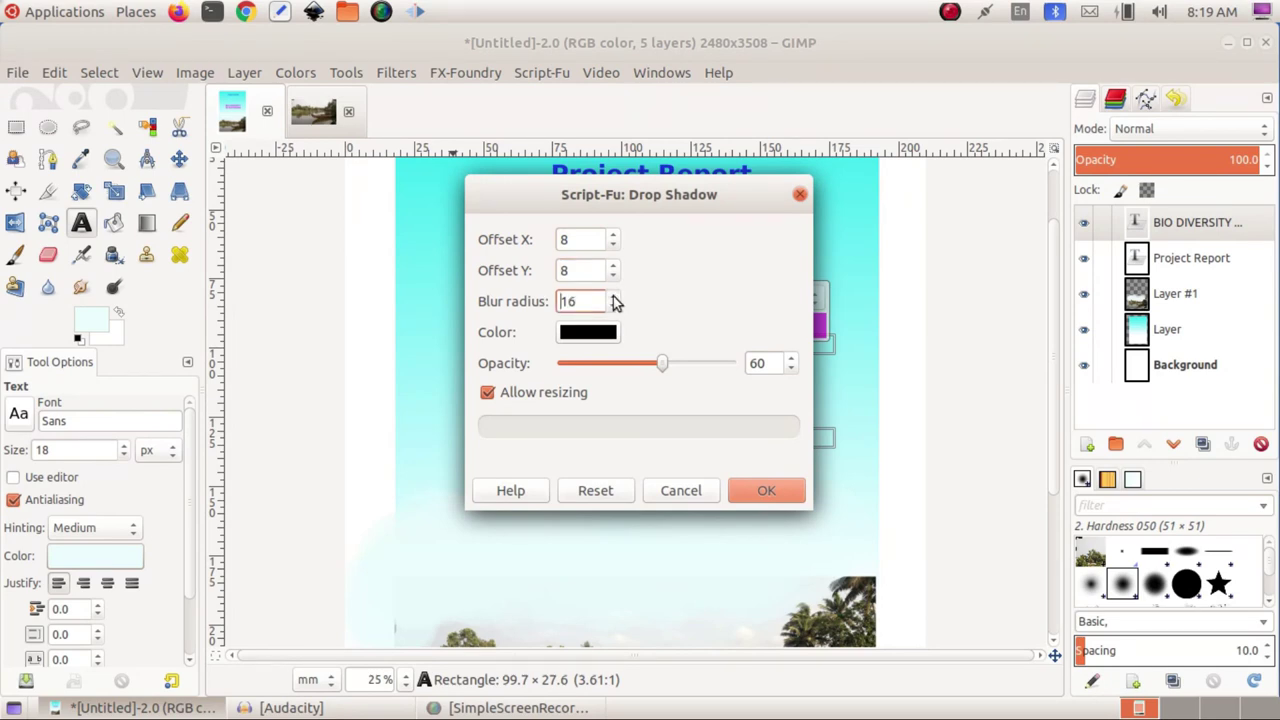
click(614, 297)
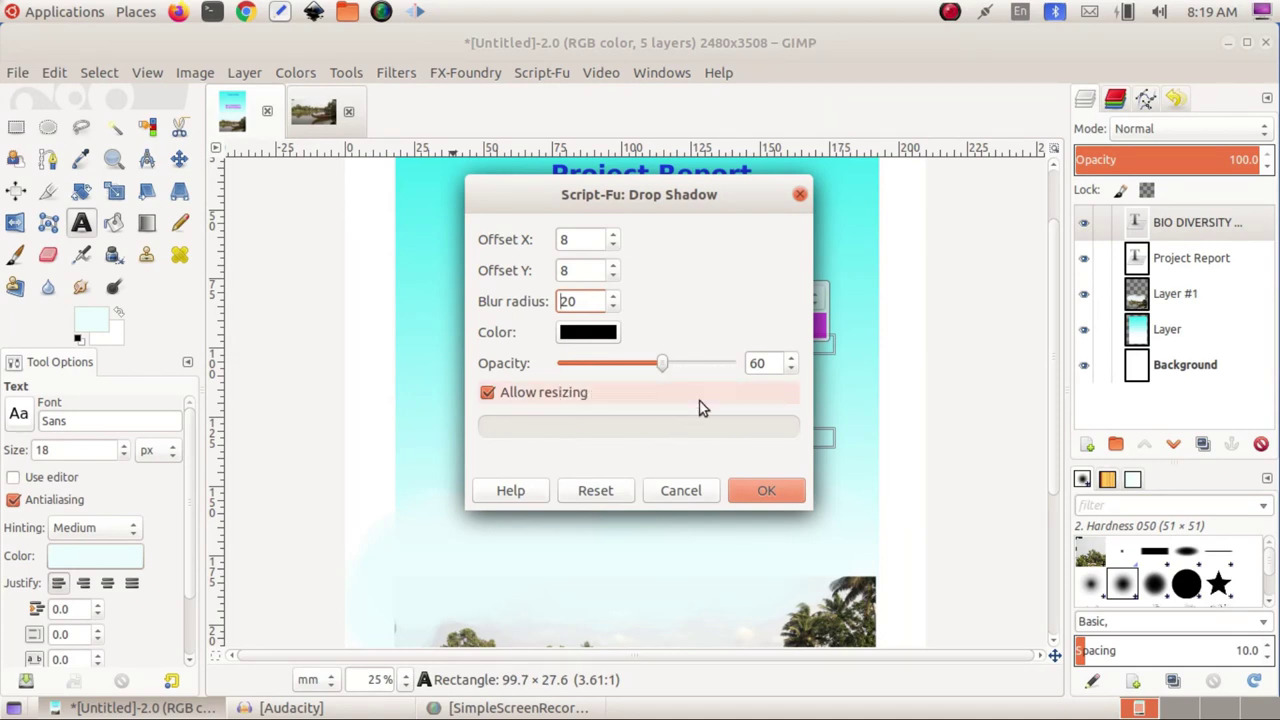
Apply the drop shadow, then start a 'Submitted By' credit text box below the heading.
click(762, 491)
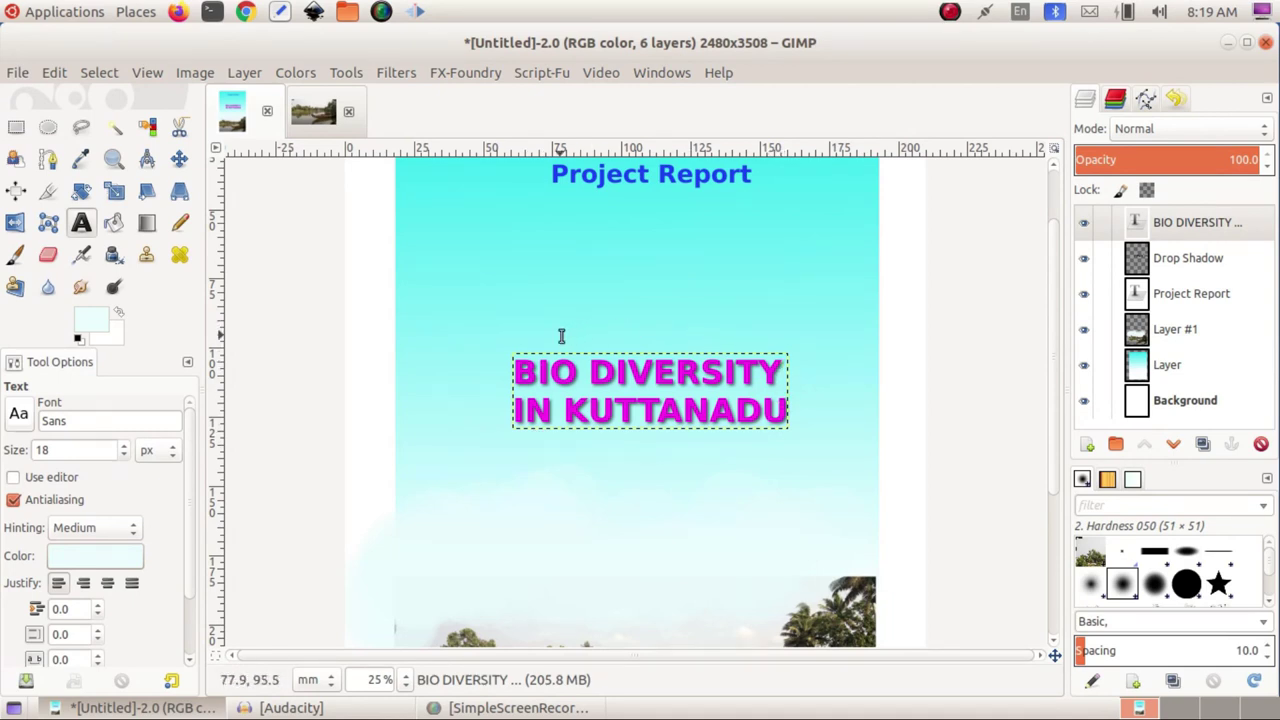
scroll(614, 486, down, 3)
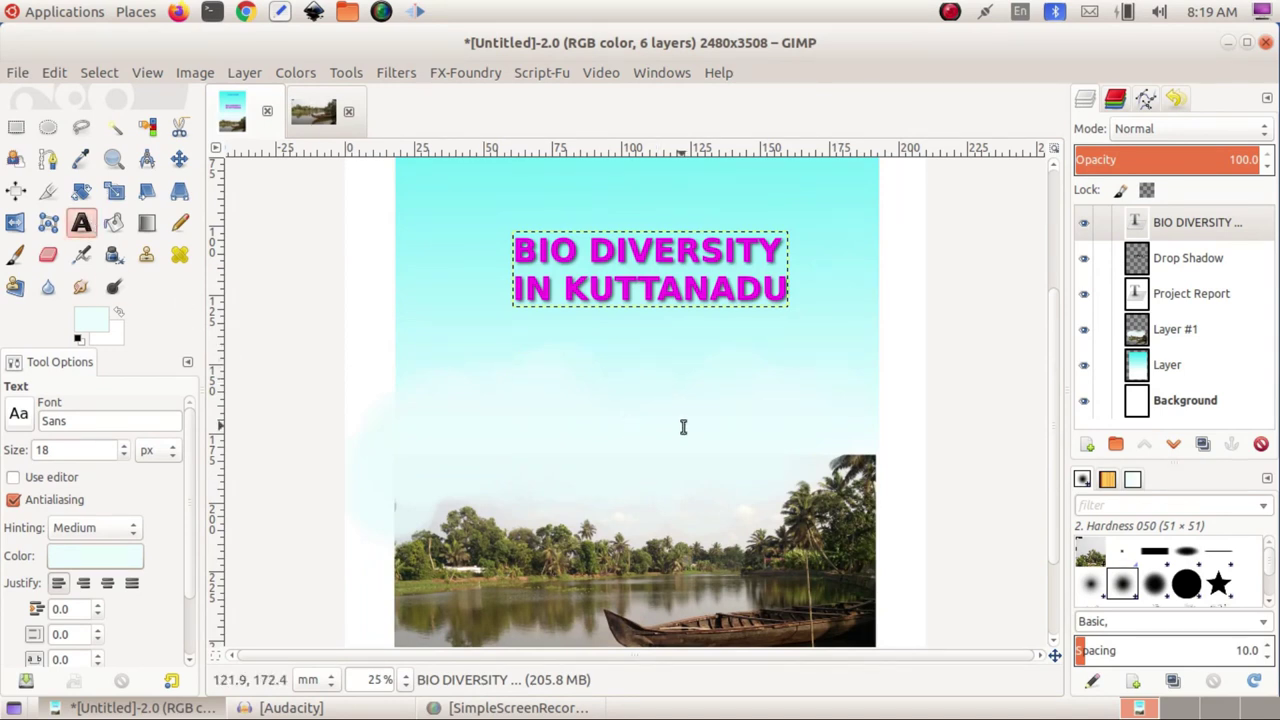
click(630, 380)
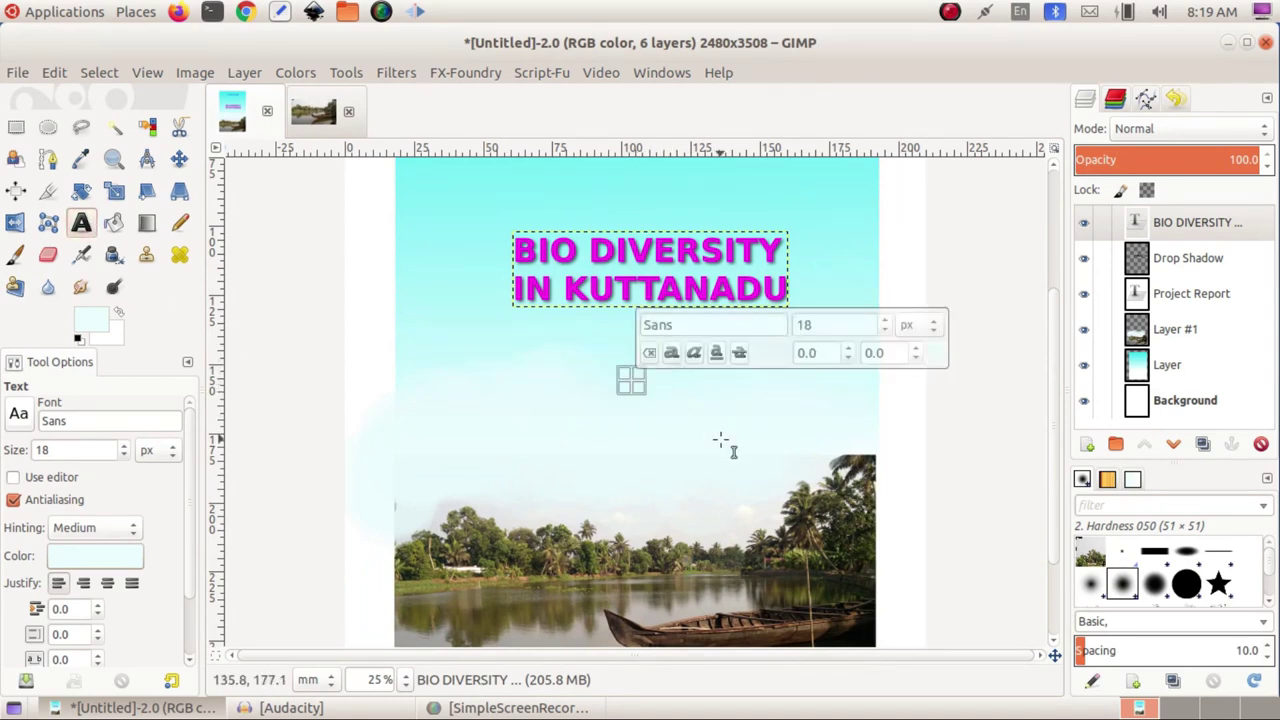
text(sUB)
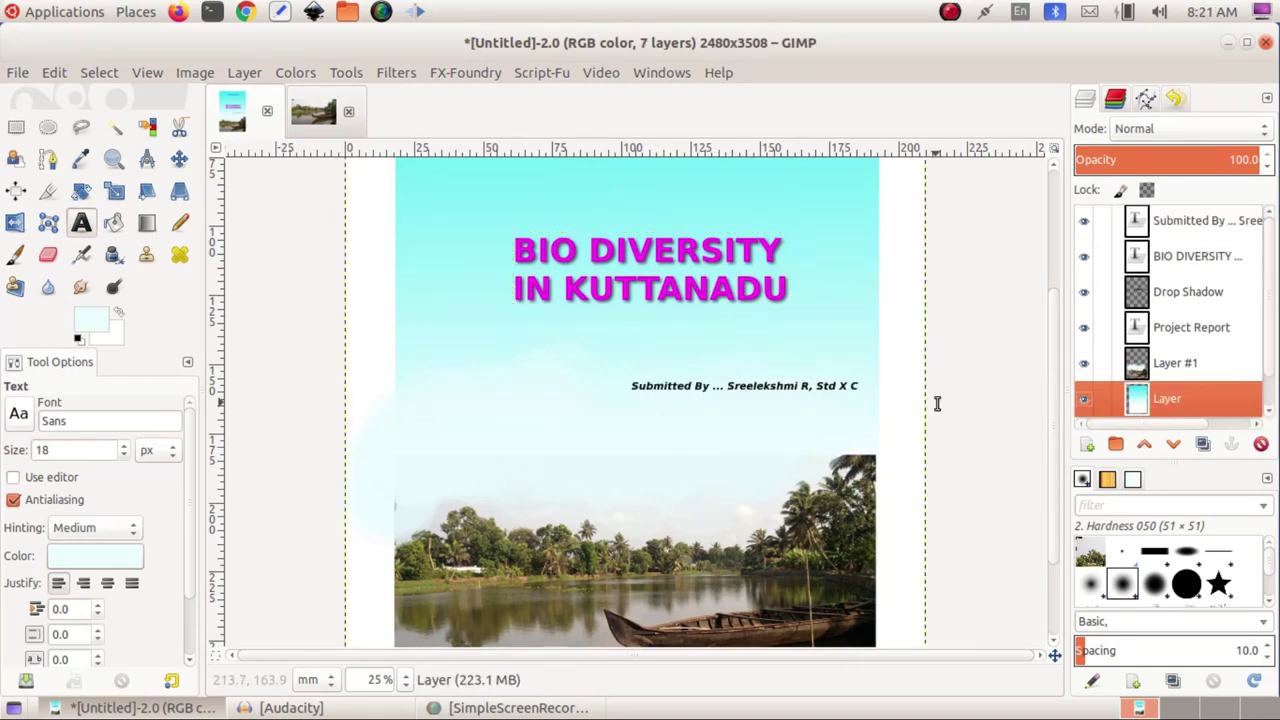
key(minus)
key(minus)
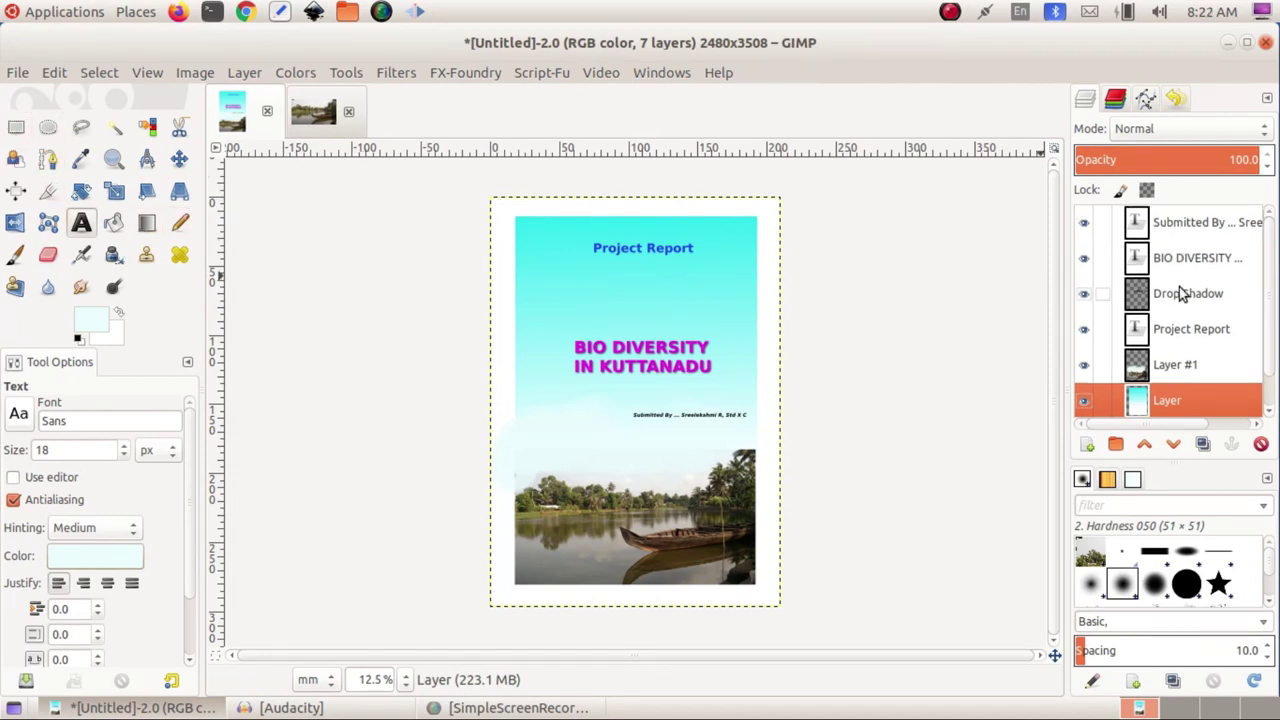
Add a new empty Layer #2 above the Submitted By credit layer.
click(1210, 230)
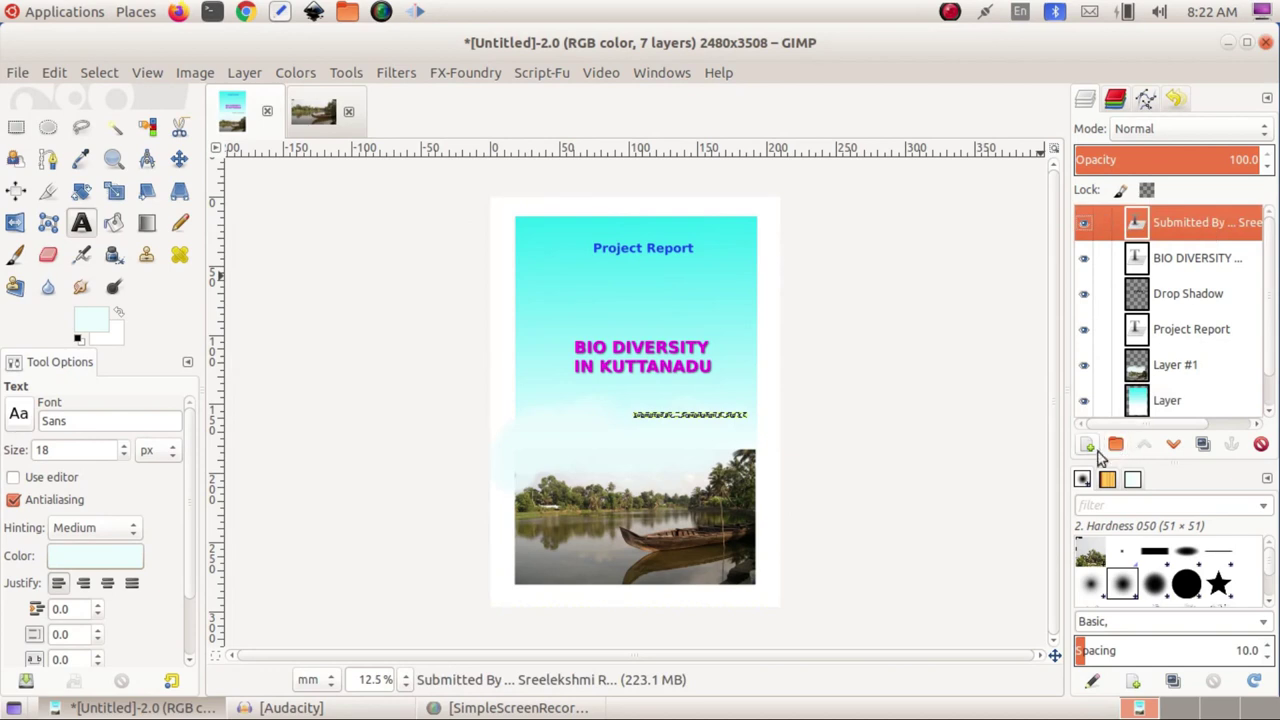
click(1088, 444)
click(1176, 634)
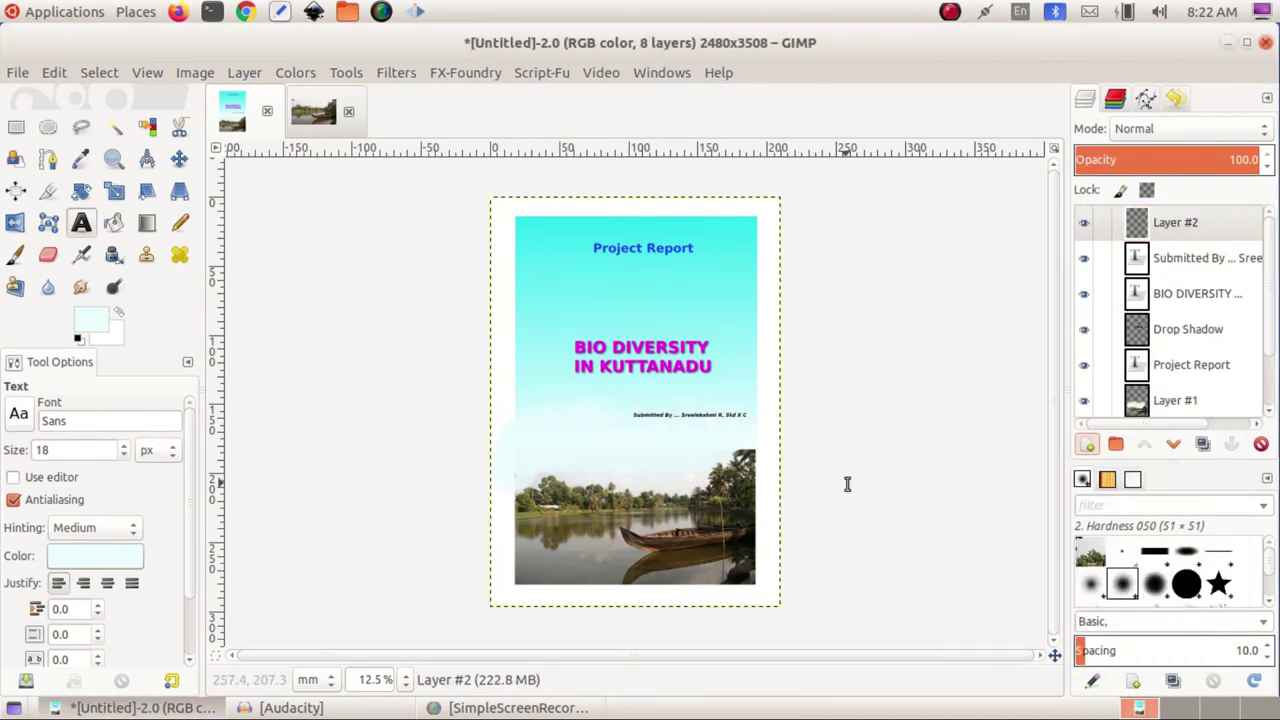
Select a rectangle around the whole cover, subtracting an inner rectangle to leave the edges.
click(13, 128)
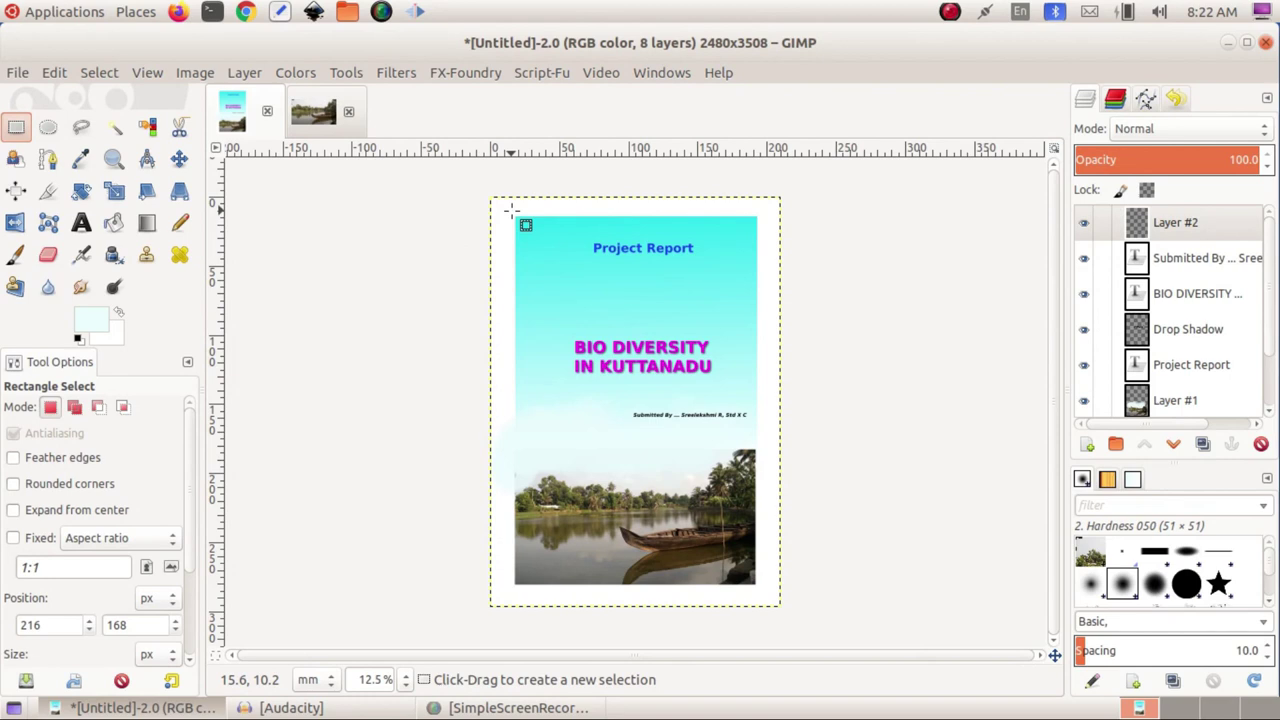
drag(511, 210, 777, 601)
scroll(828, 540, up, 2)
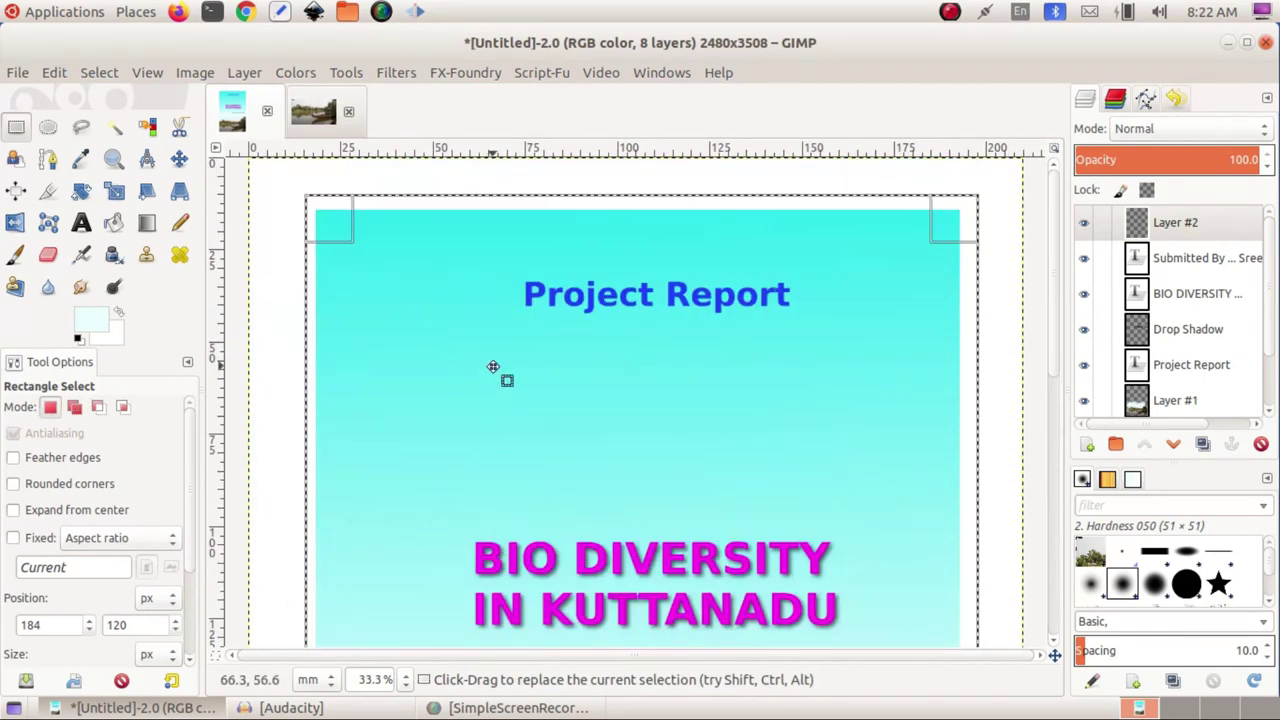
drag(376, 197, 908, 242)
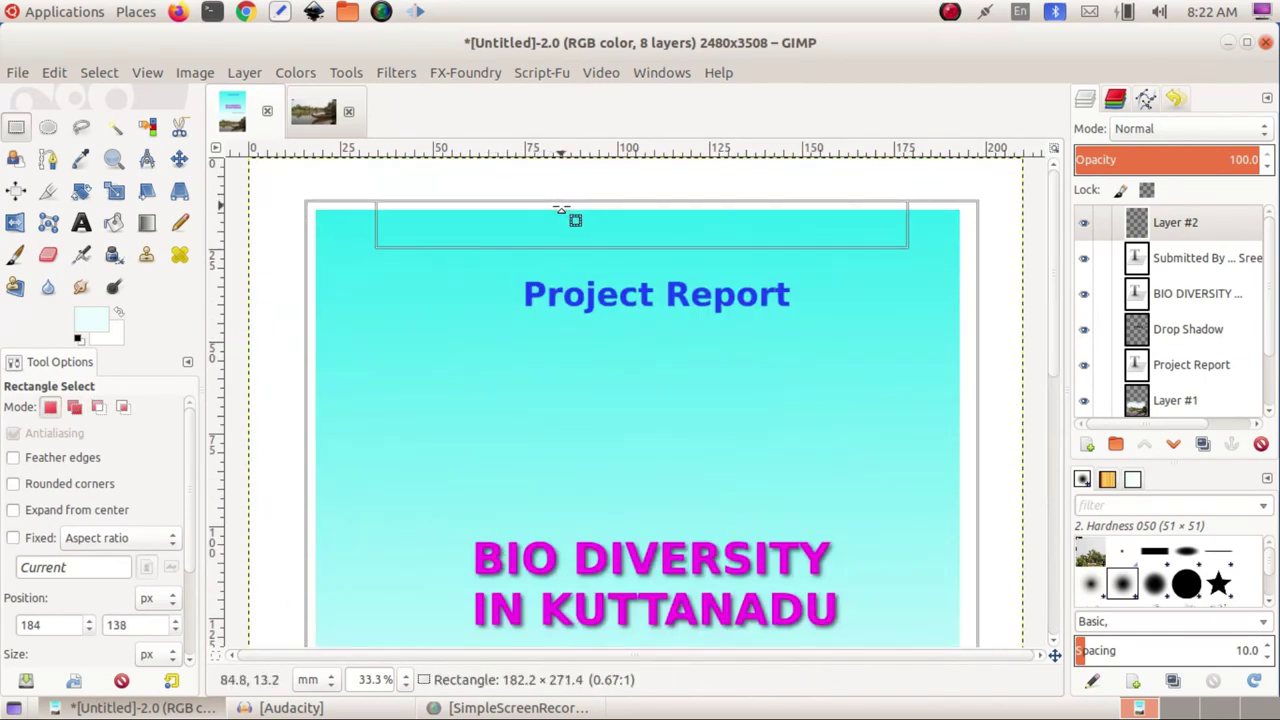
scroll(970, 465, down, 5)
drag(971, 465, 967, 466)
key(minus)
key(minus)
key(minus)
key(minus)
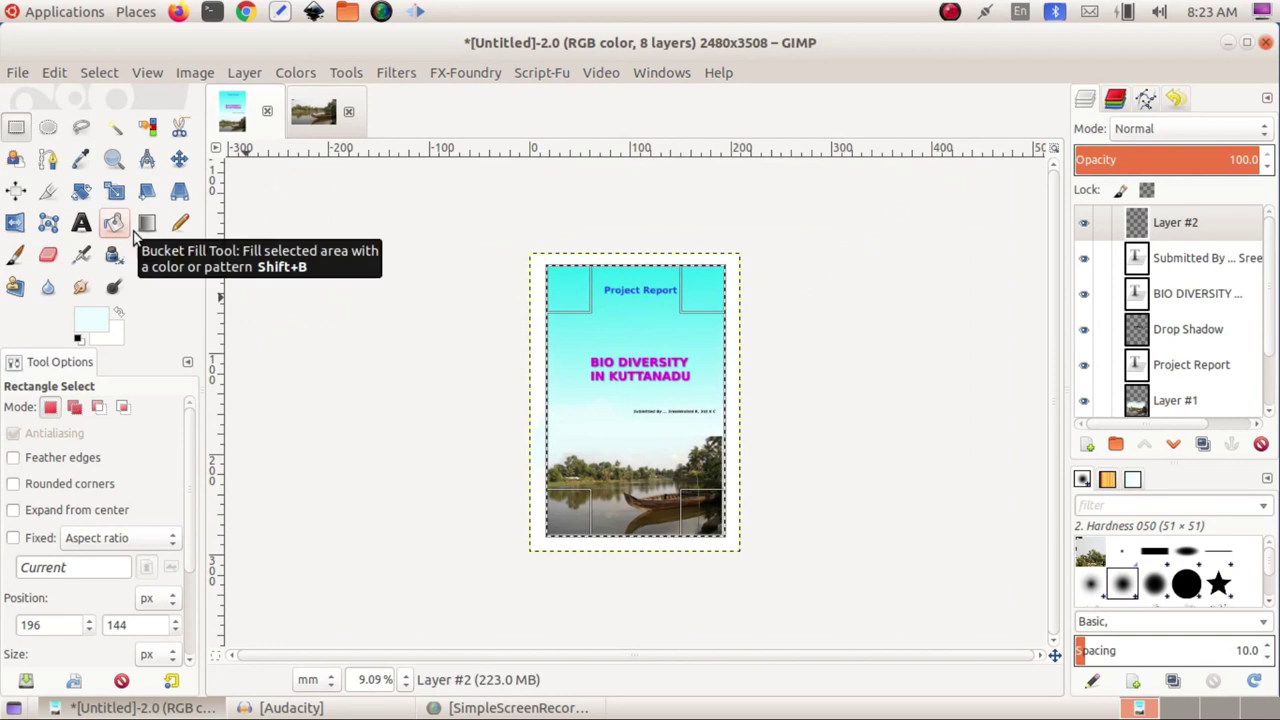
Set the bucket-fill foreground colour to magenta ef0fe7.
click(113, 226)
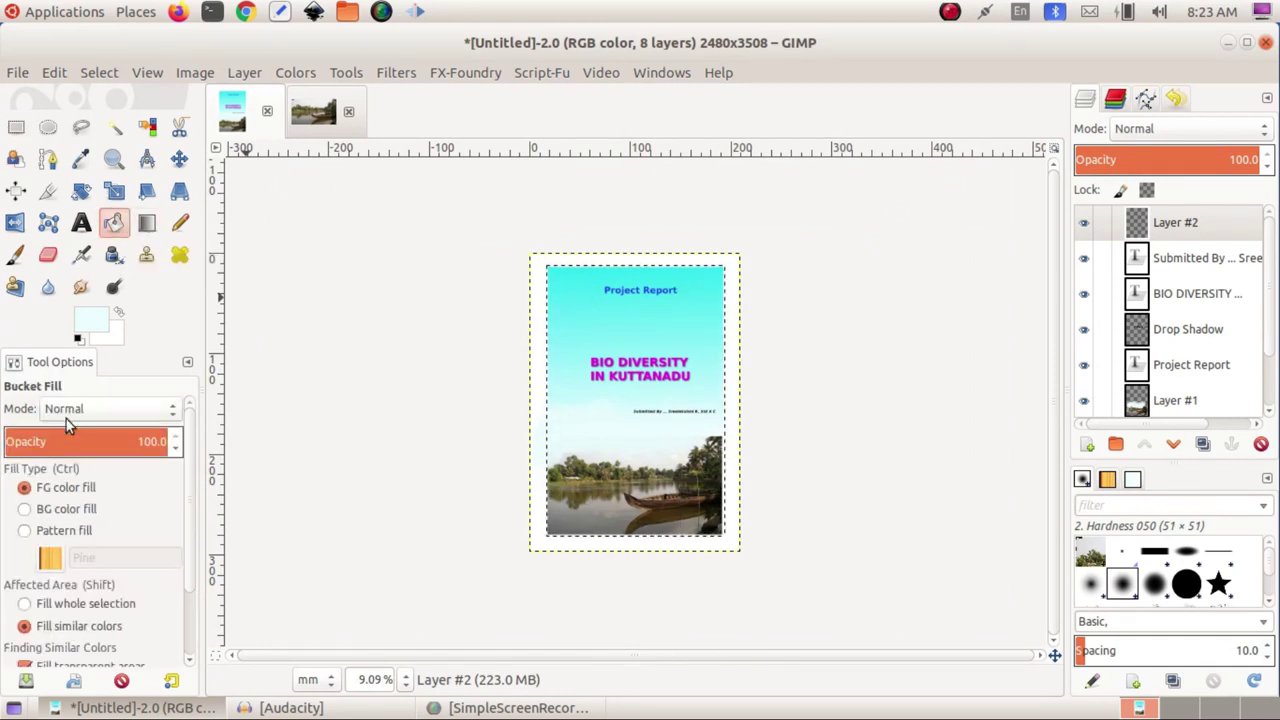
click(104, 314)
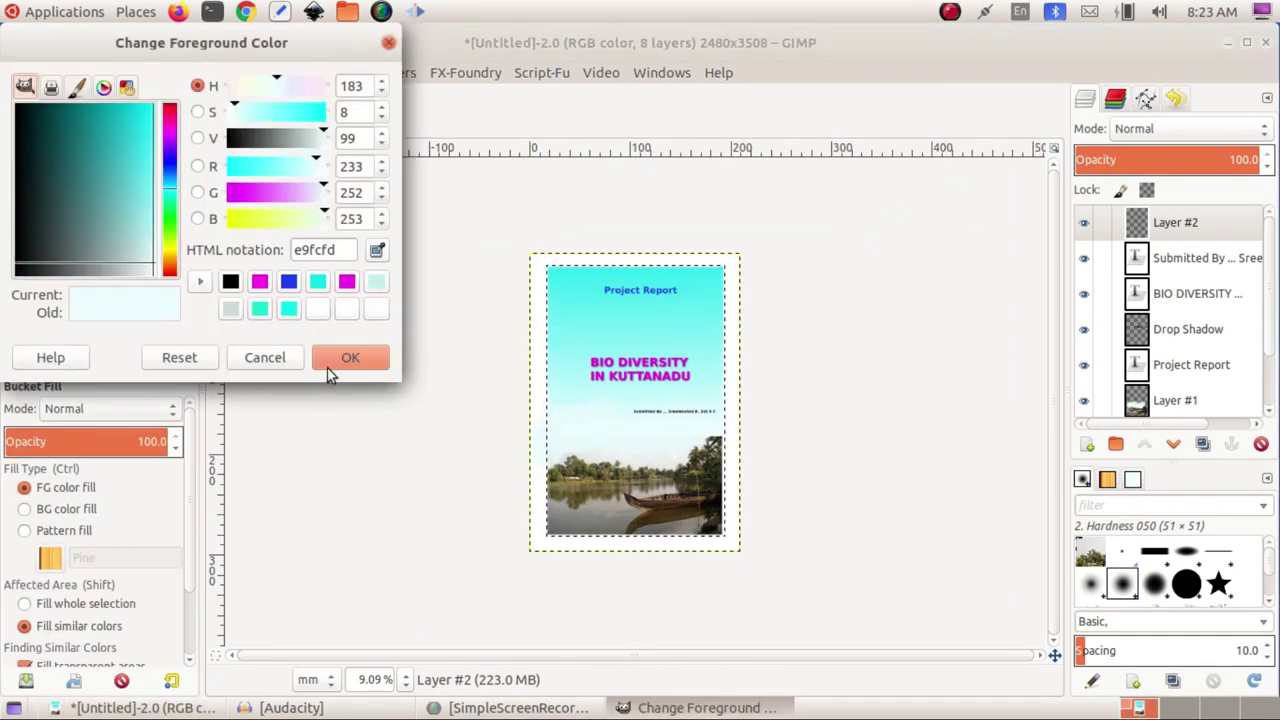
click(345, 287)
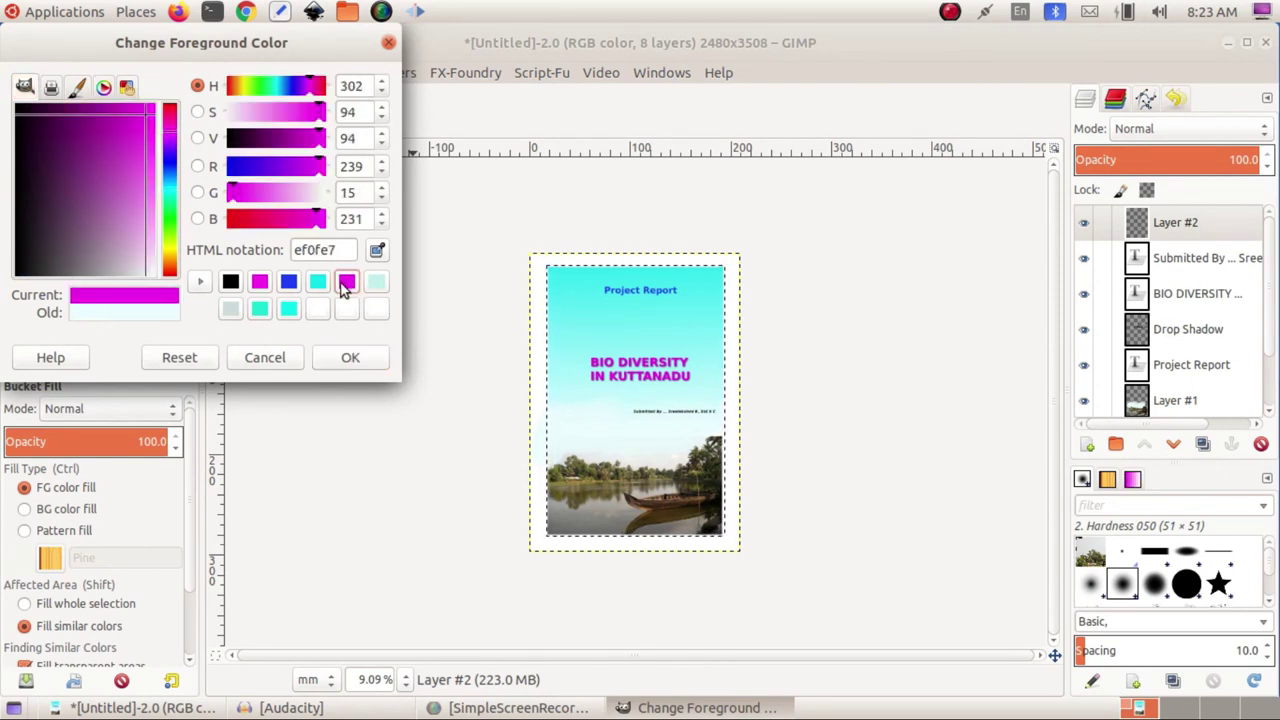
click(347, 361)
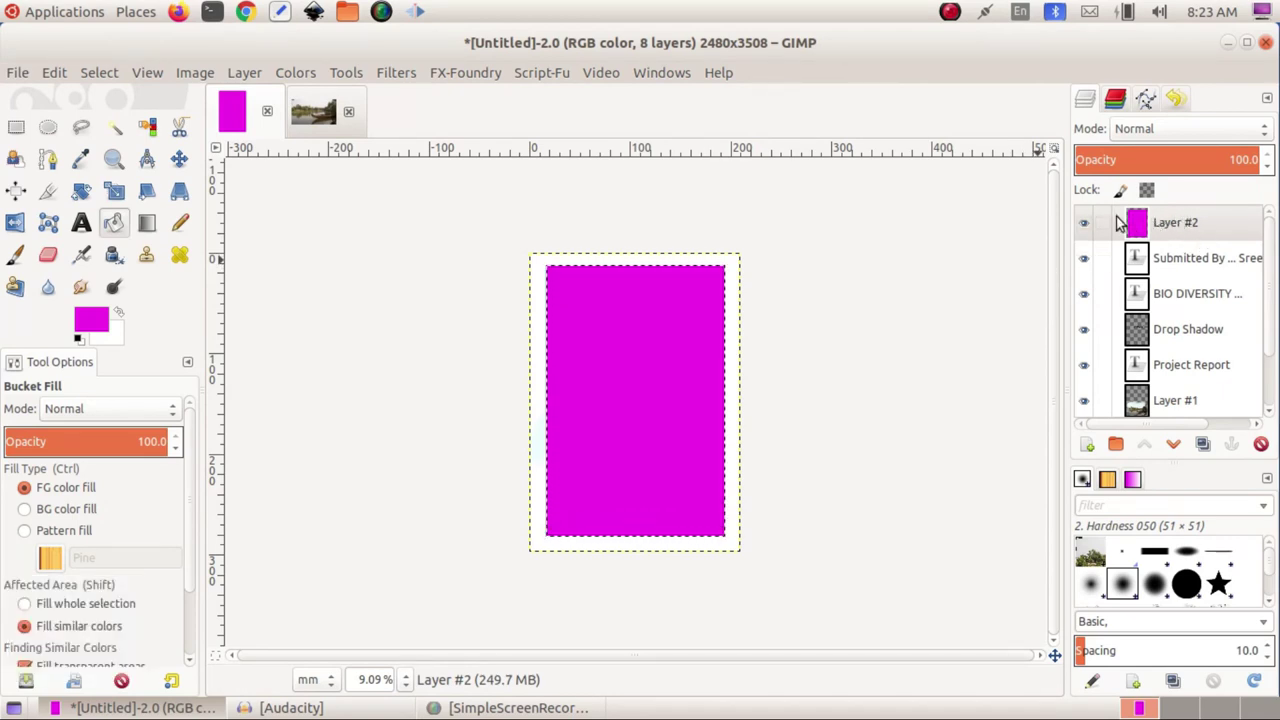
Lower the magenta Layer #2 in the stack until it sits beneath the cyan gradient layer.
click(1210, 232)
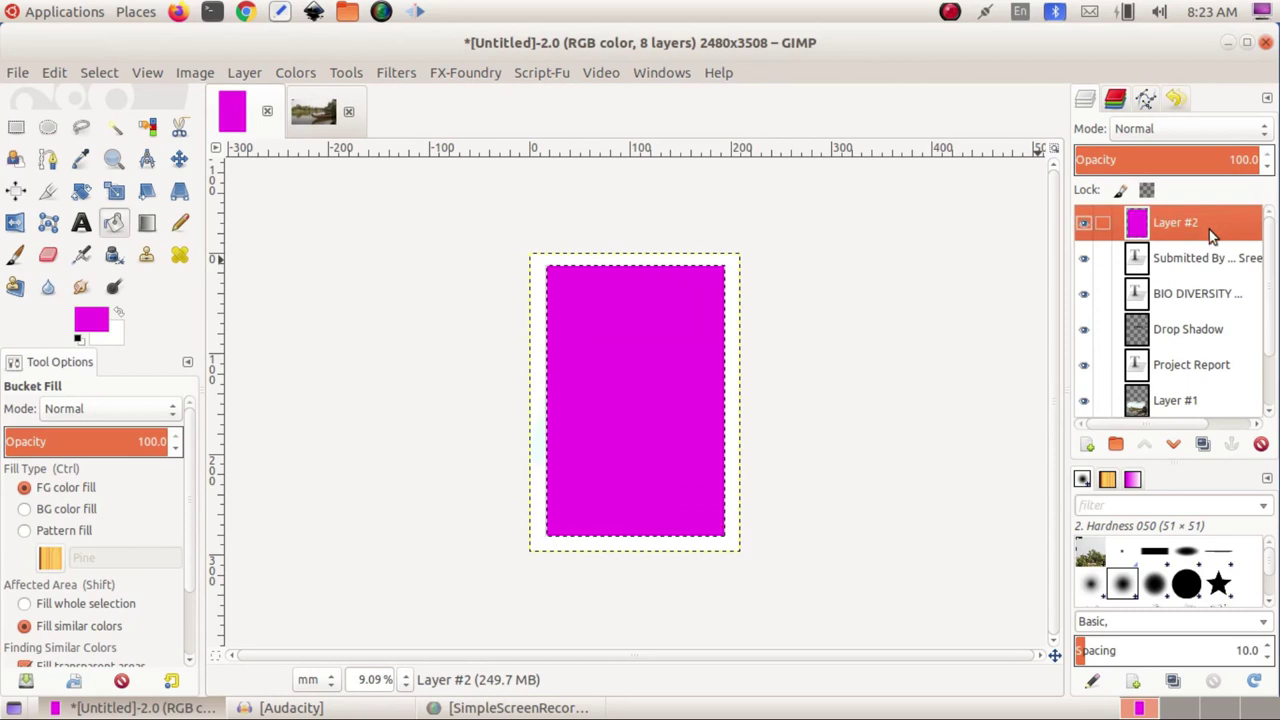
click(1174, 445)
click(1175, 445)
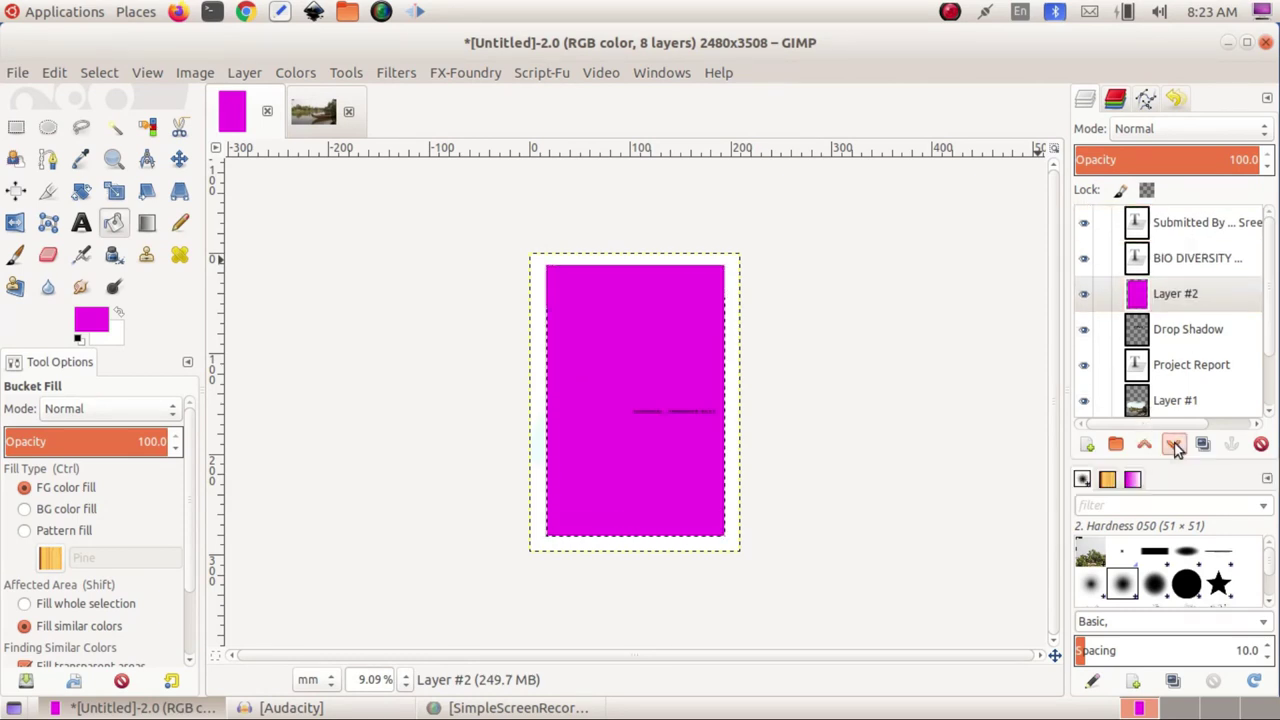
click(1175, 445)
click(1175, 445)
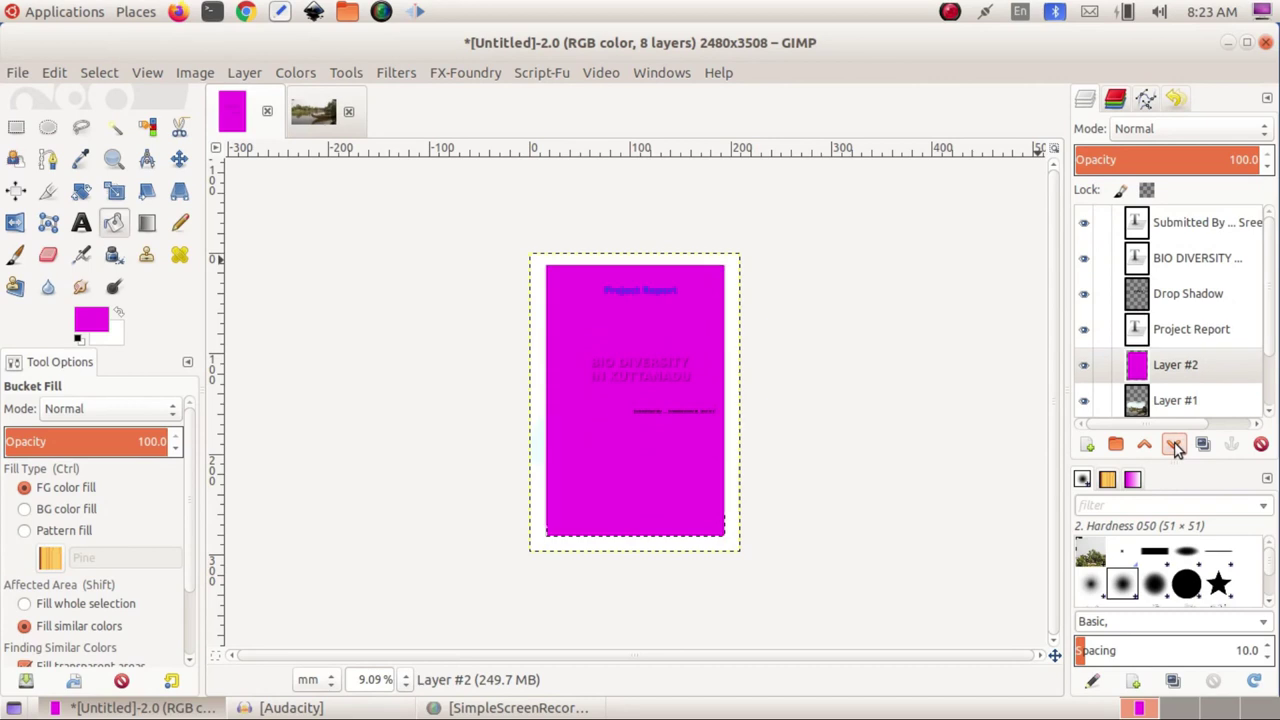
click(1175, 445)
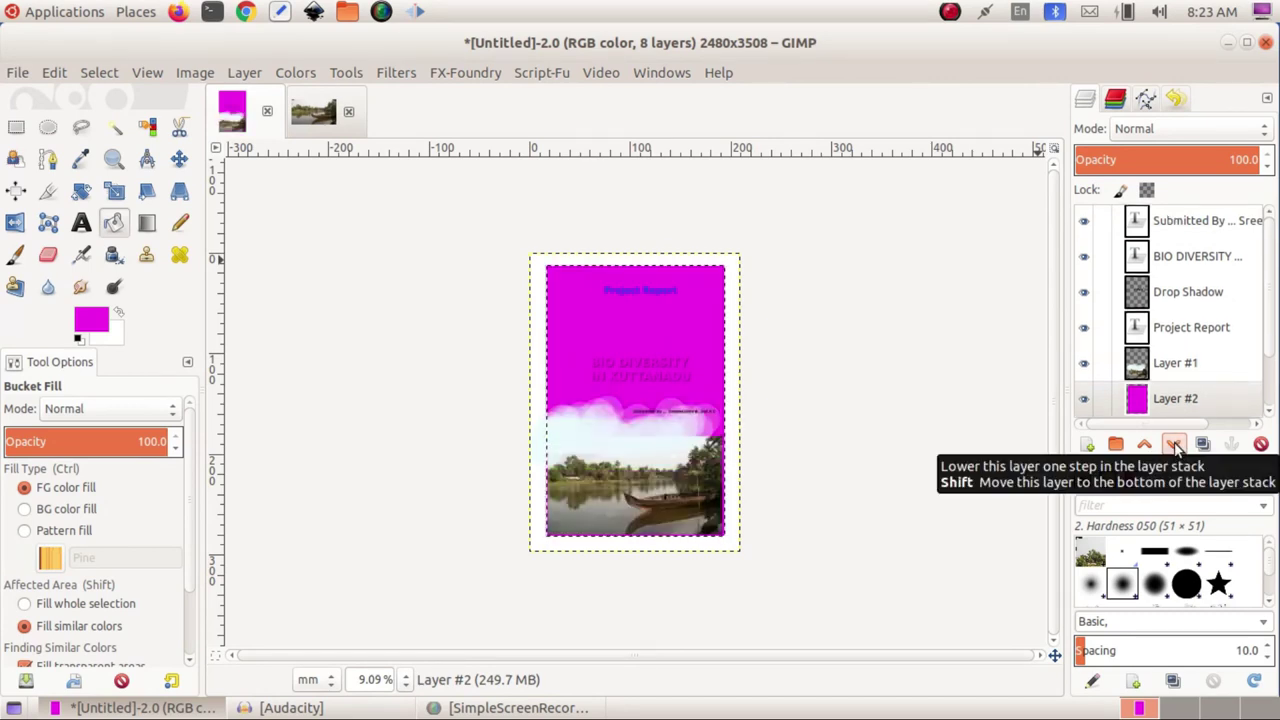
click(1175, 445)
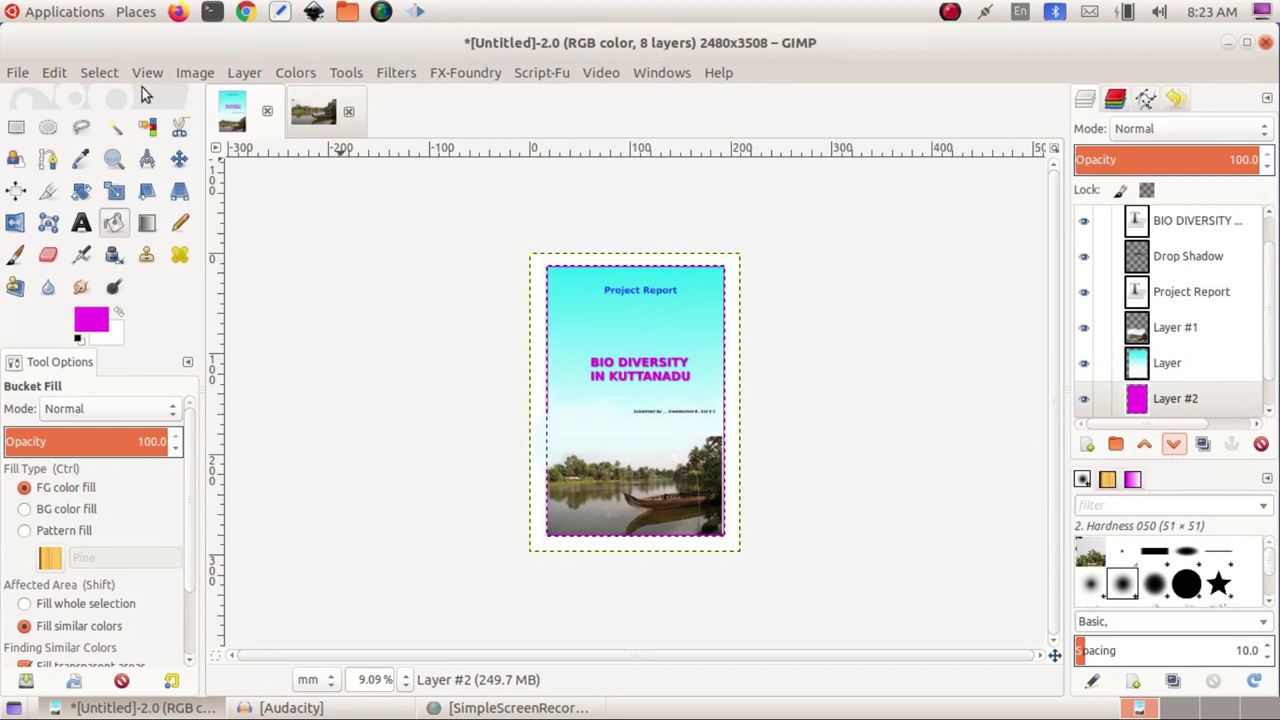
Clear the selection with Select > None and zoom in on the cover.
click(97, 73)
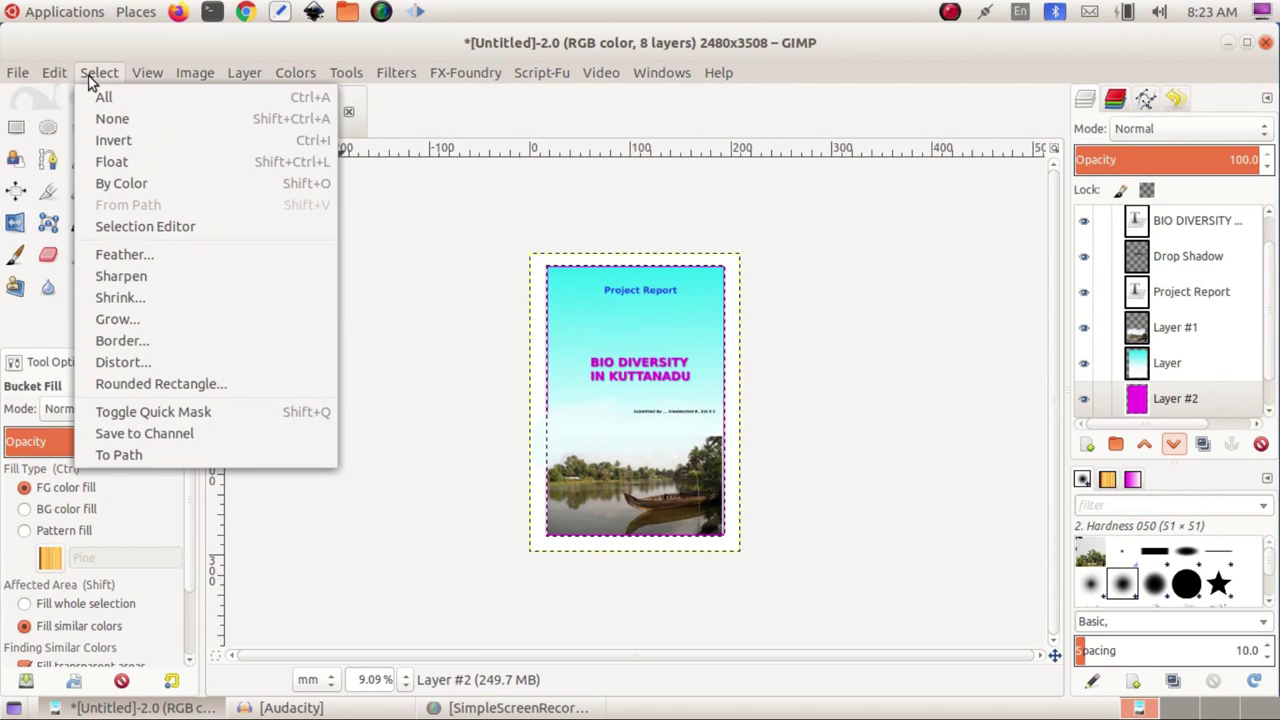
click(108, 118)
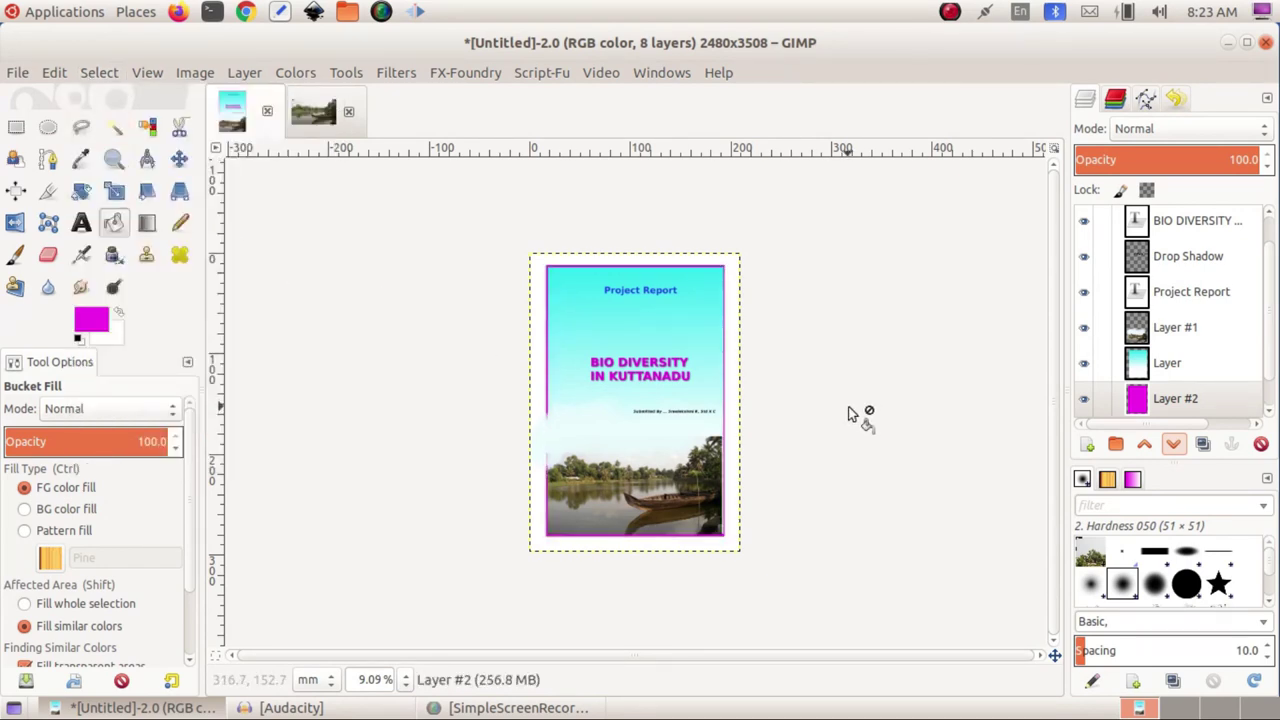
key(plus)
key(plus)
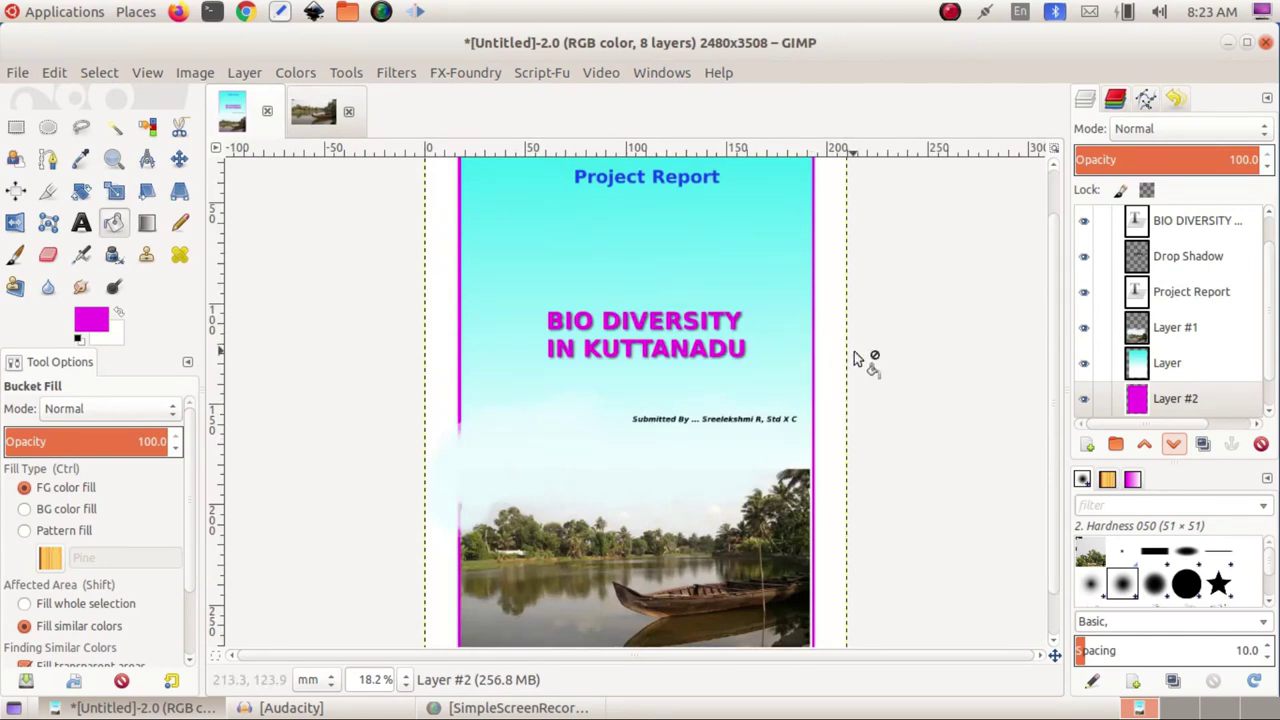
scroll(857, 357, up, 2)
Nudge the cyan gradient layer slightly right inside the magenta border, then check the page.
click(1163, 398)
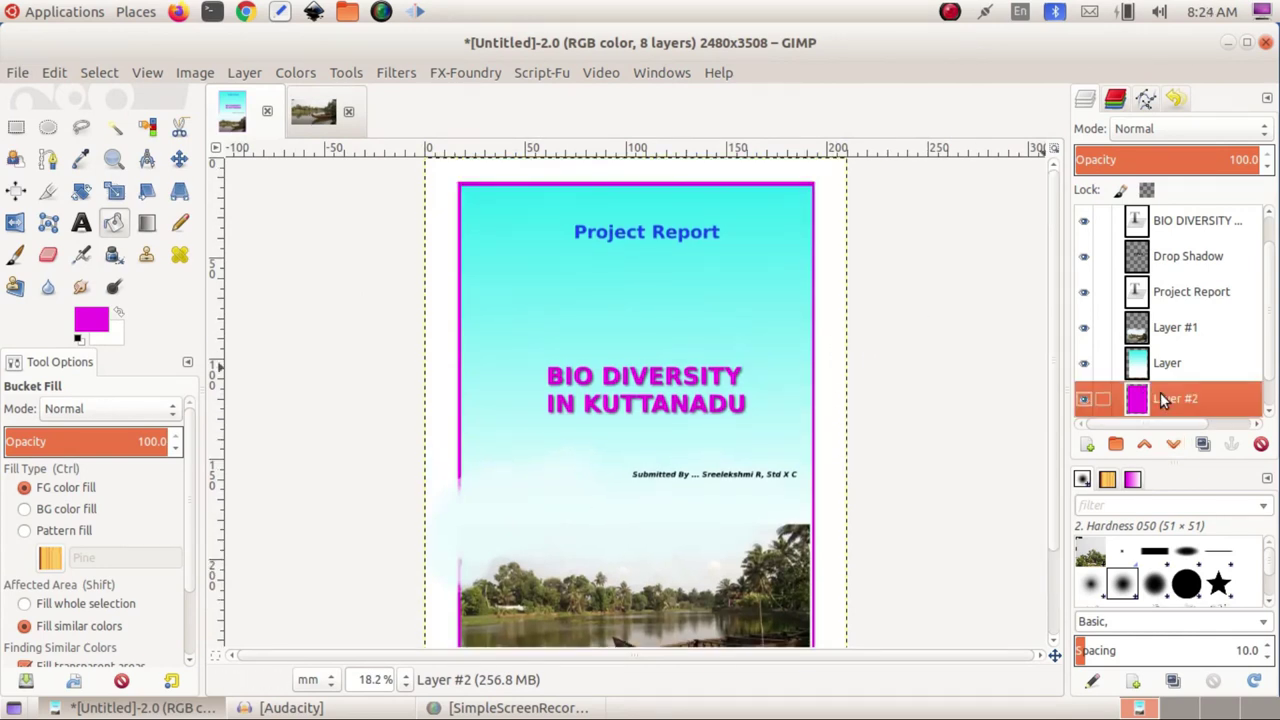
click(177, 162)
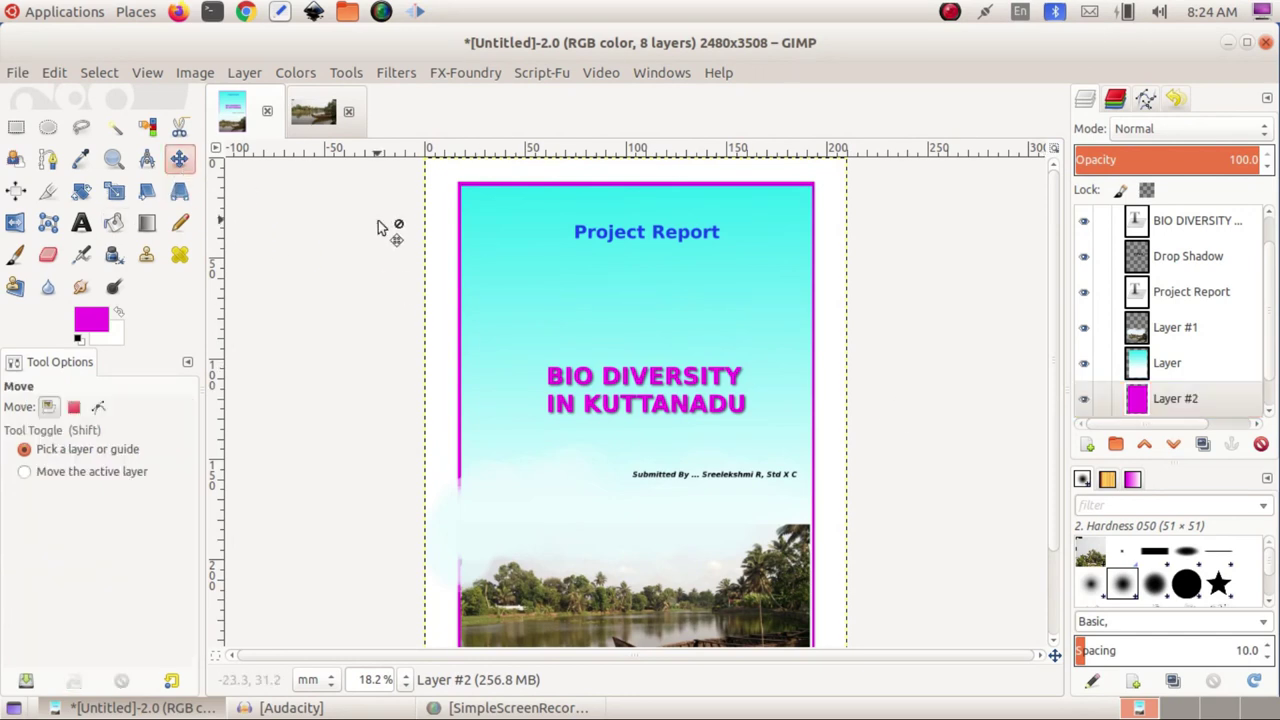
click(549, 293)
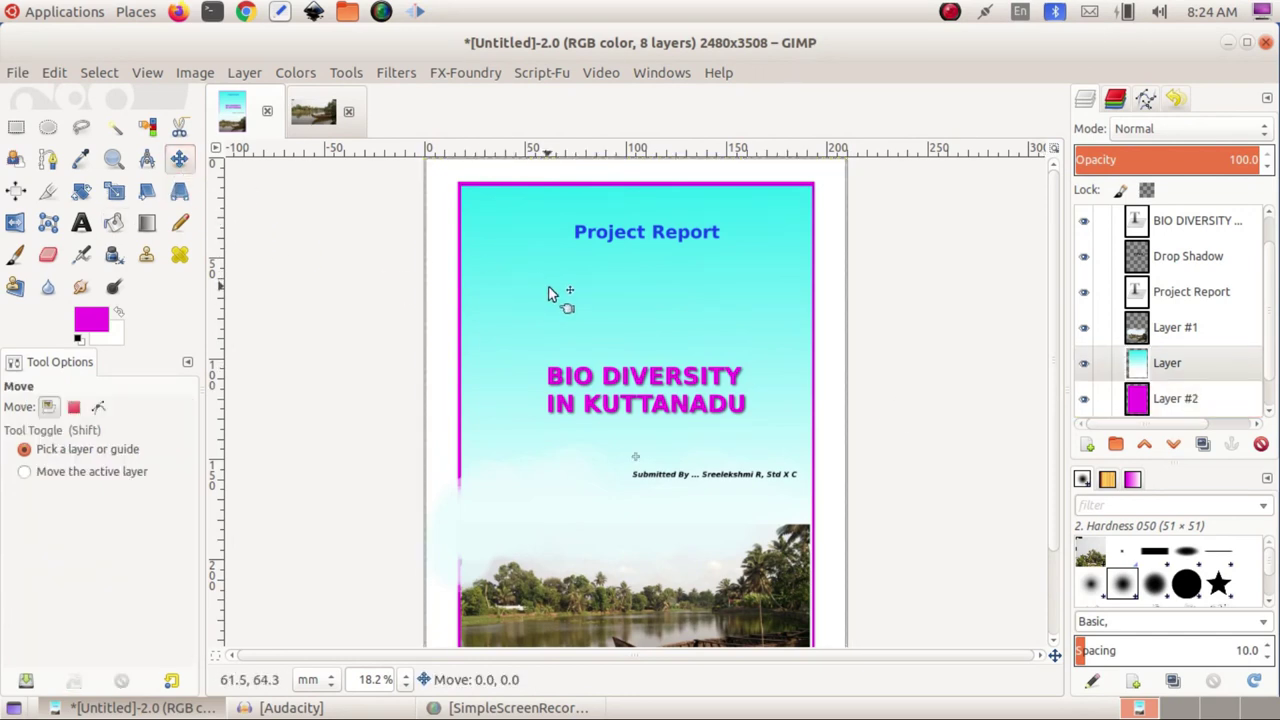
drag(548, 293, 551, 286)
click(549, 286)
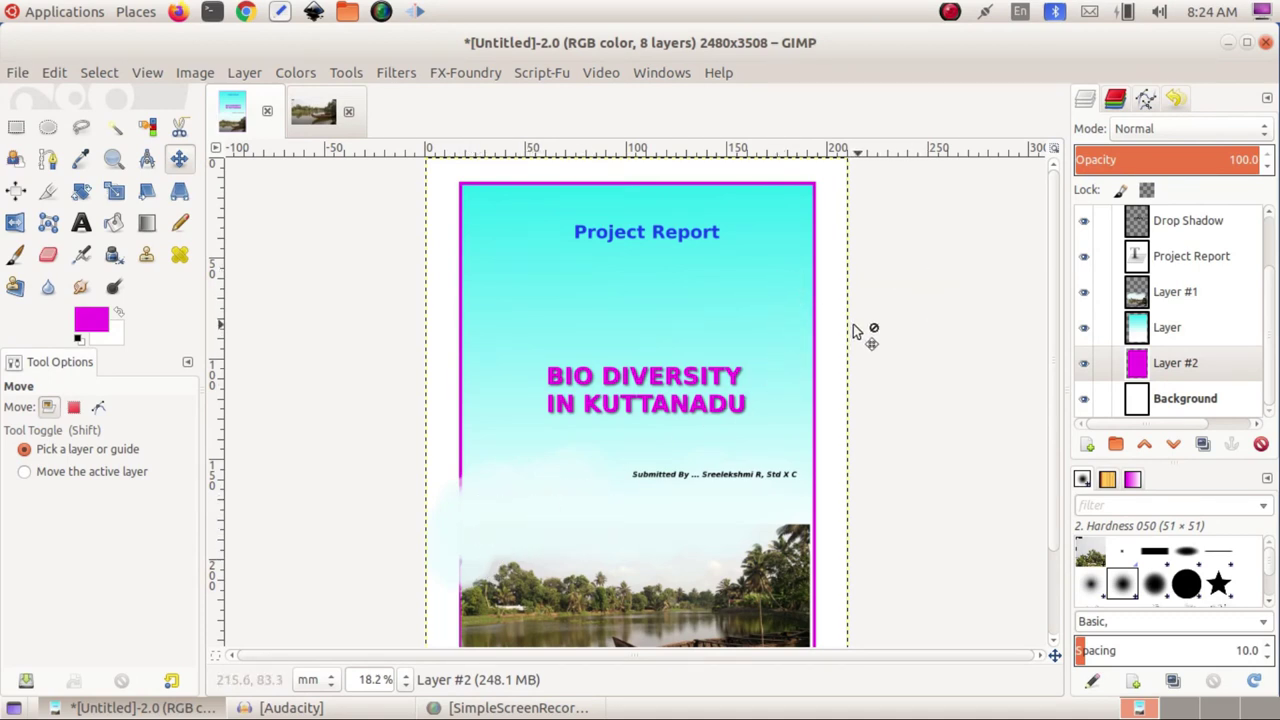
scroll(836, 412, down, 3)
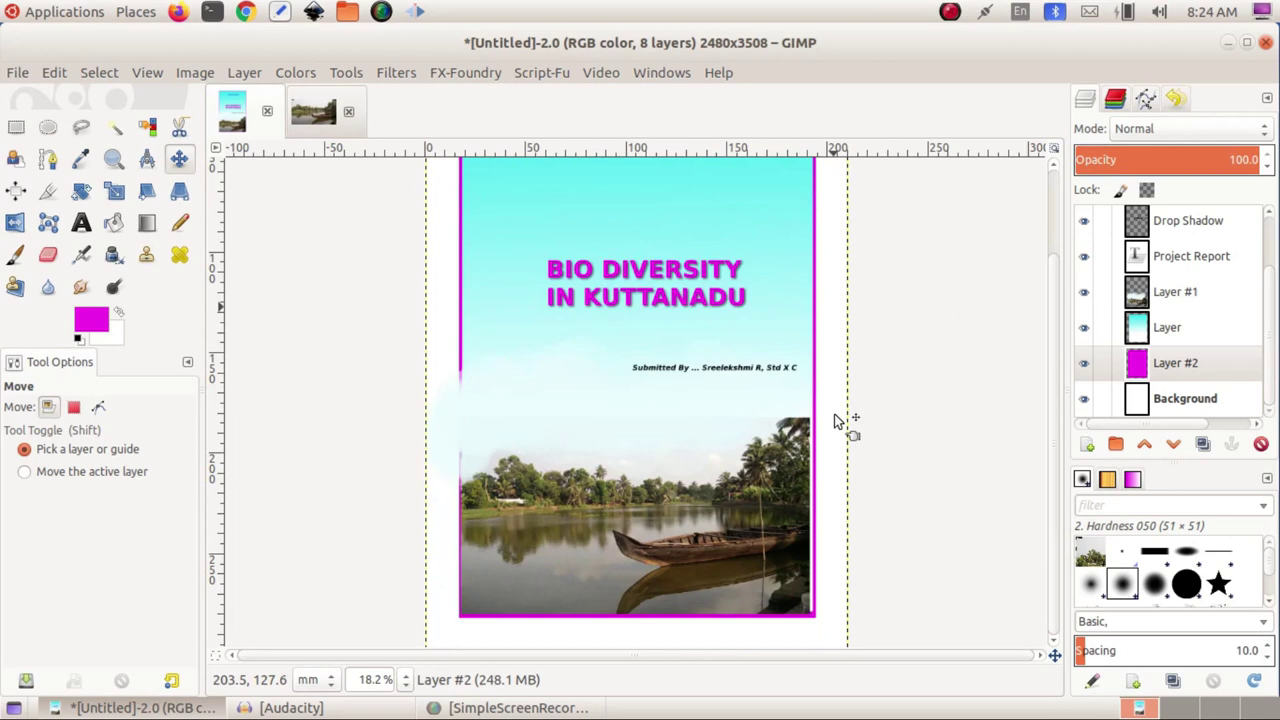
scroll(834, 420, up, 3)
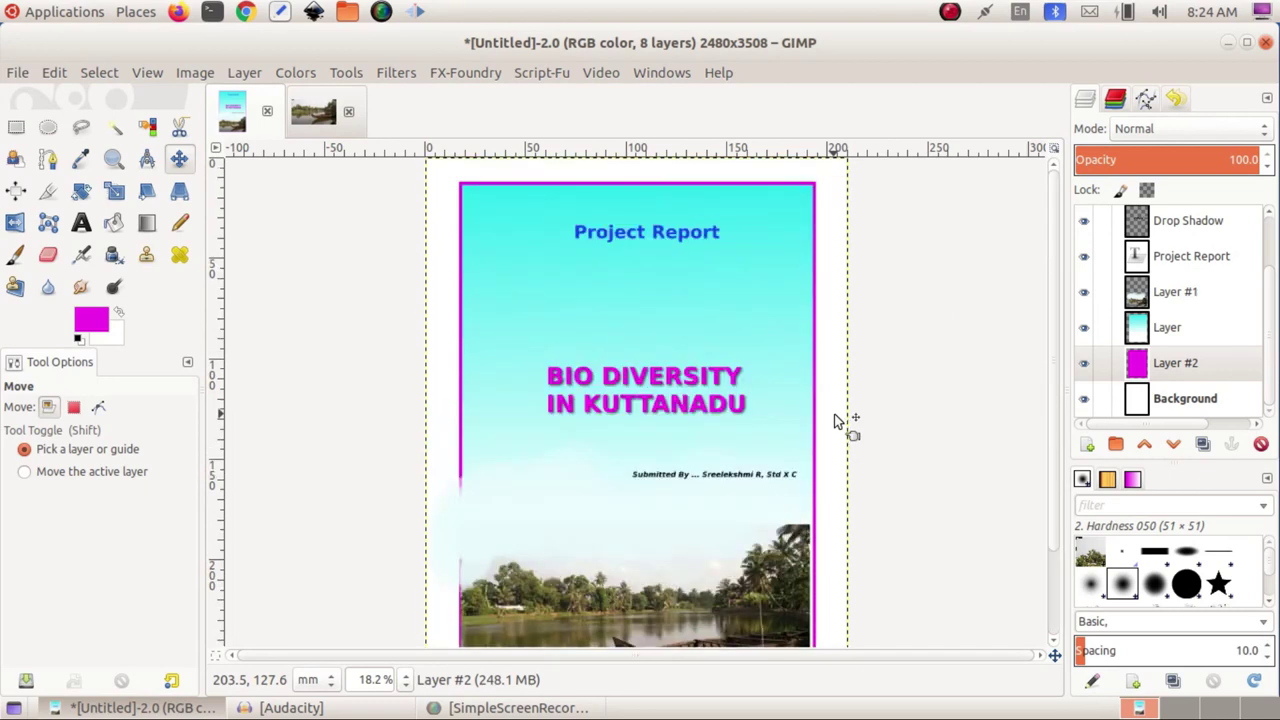
scroll(836, 416, down, 3)
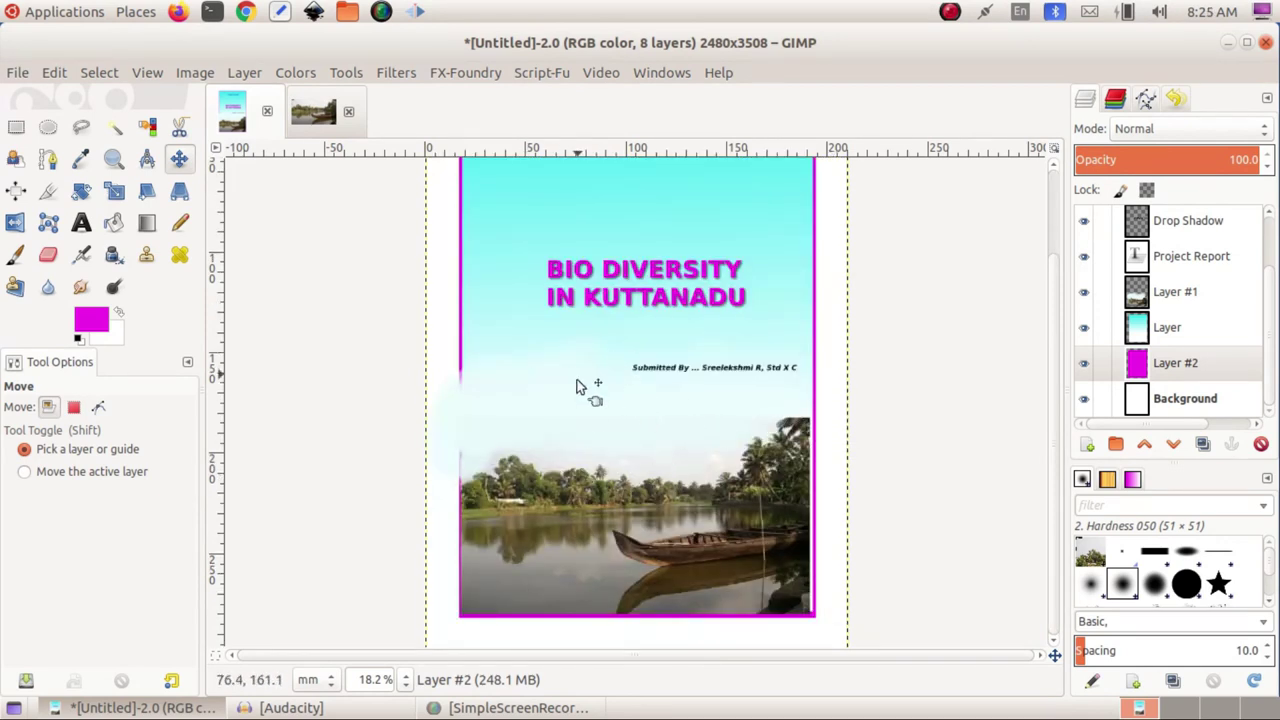
scroll(671, 433, up, 3)
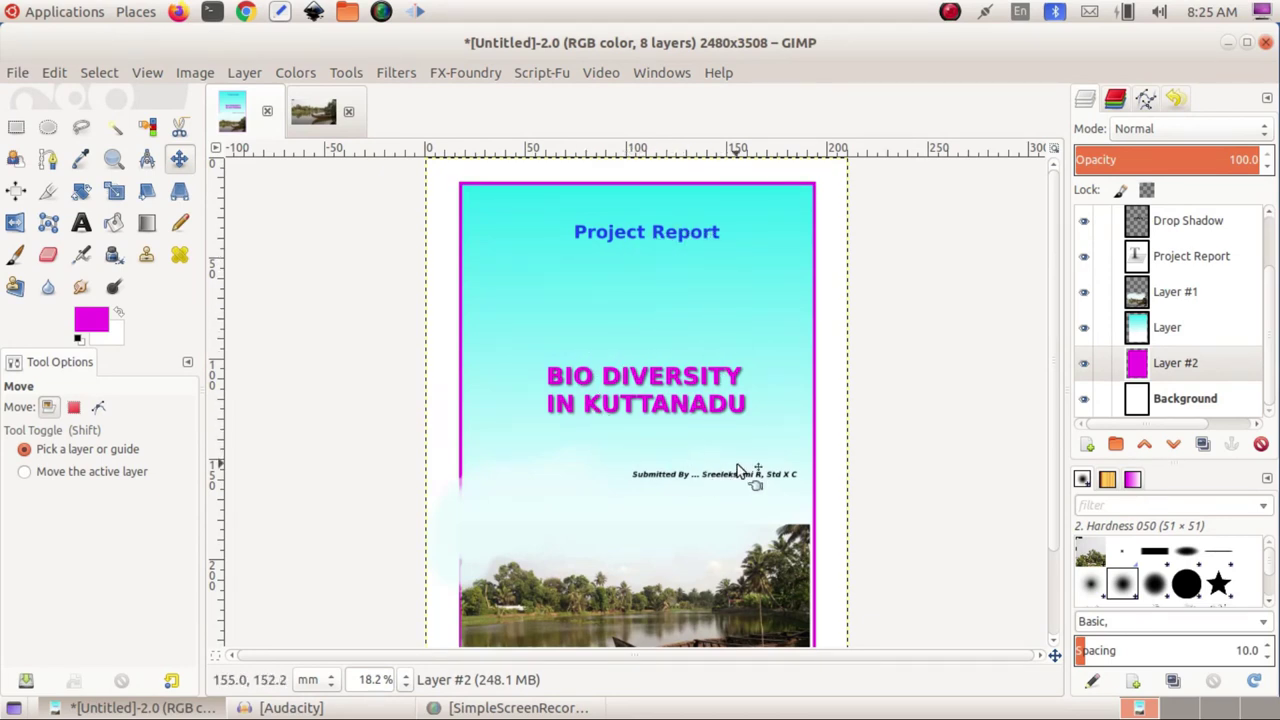
scroll(737, 470, down, 3)
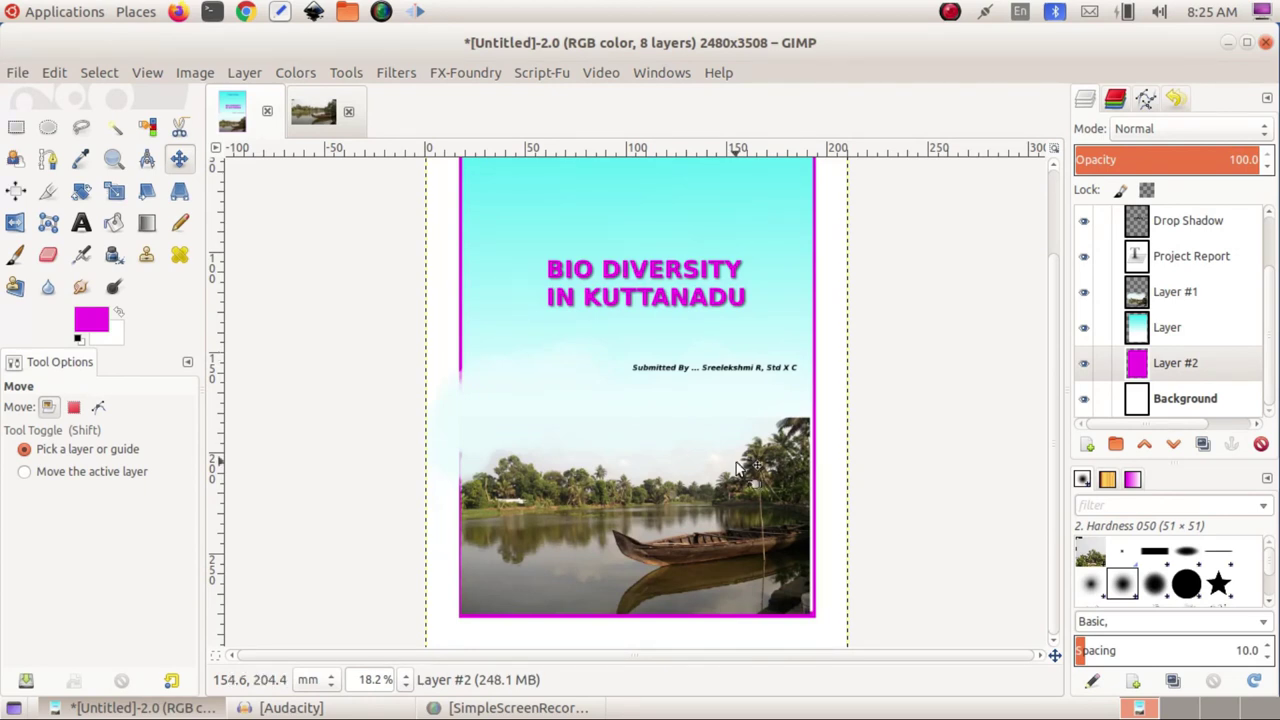
scroll(737, 470, up, 3)
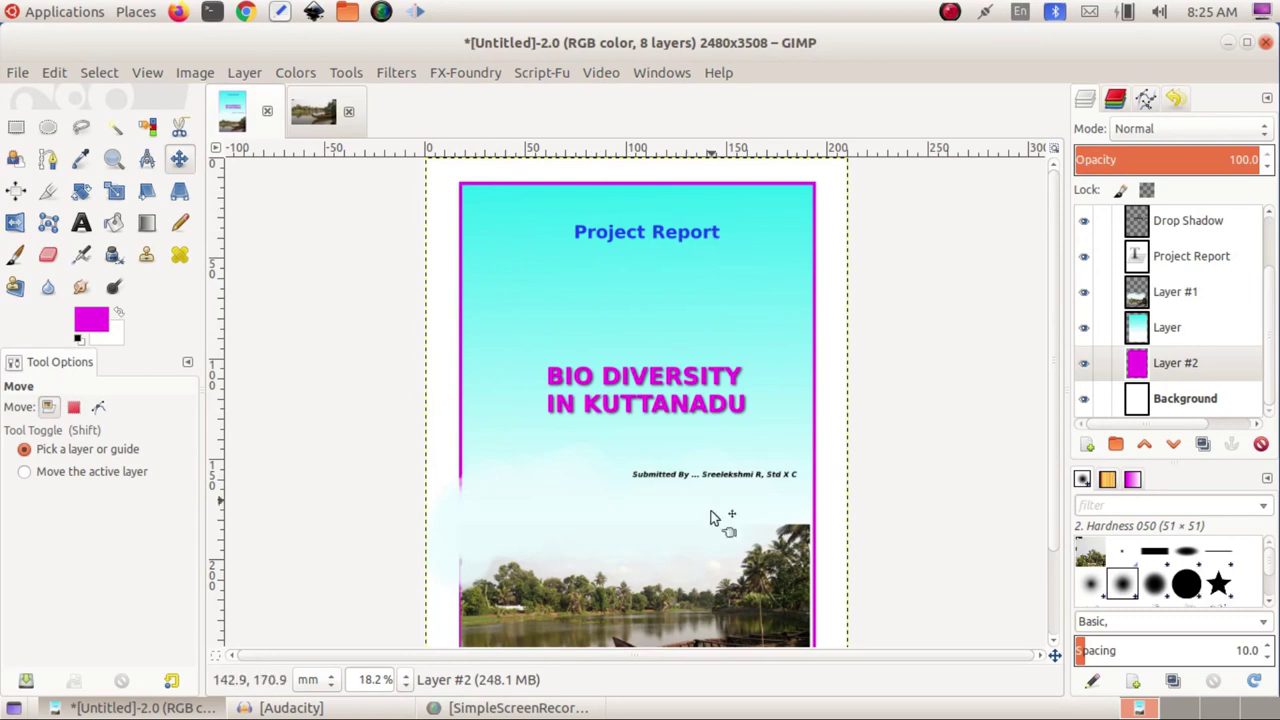
scroll(848, 540, down, 2)
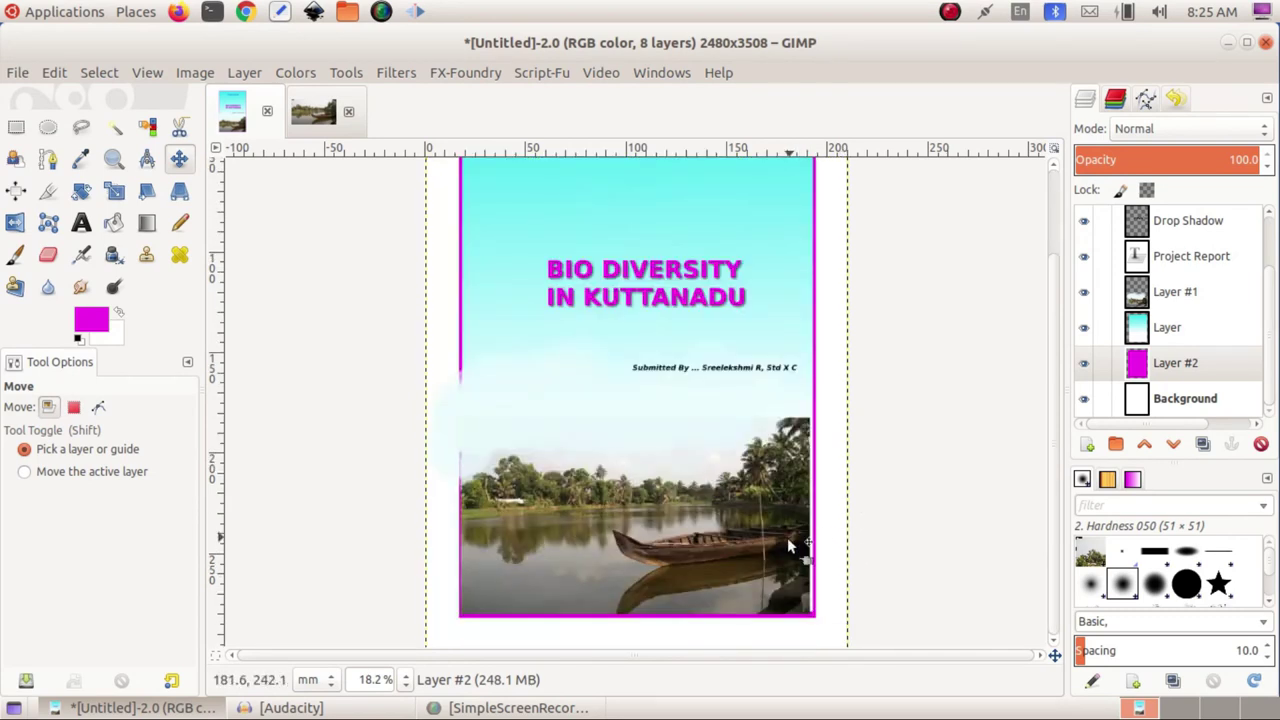
scroll(787, 537, up, 2)
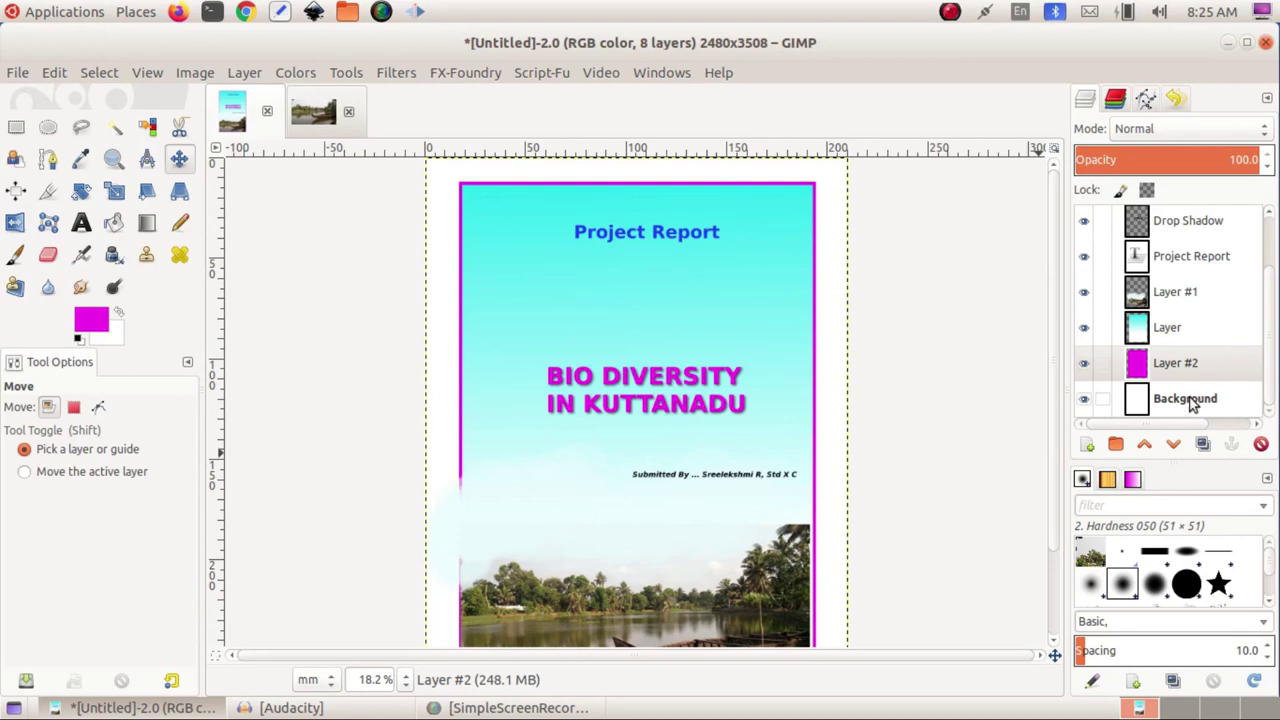
Erase the photo's whitish haze on Layer #1 down the cover's left edge.
click(1188, 300)
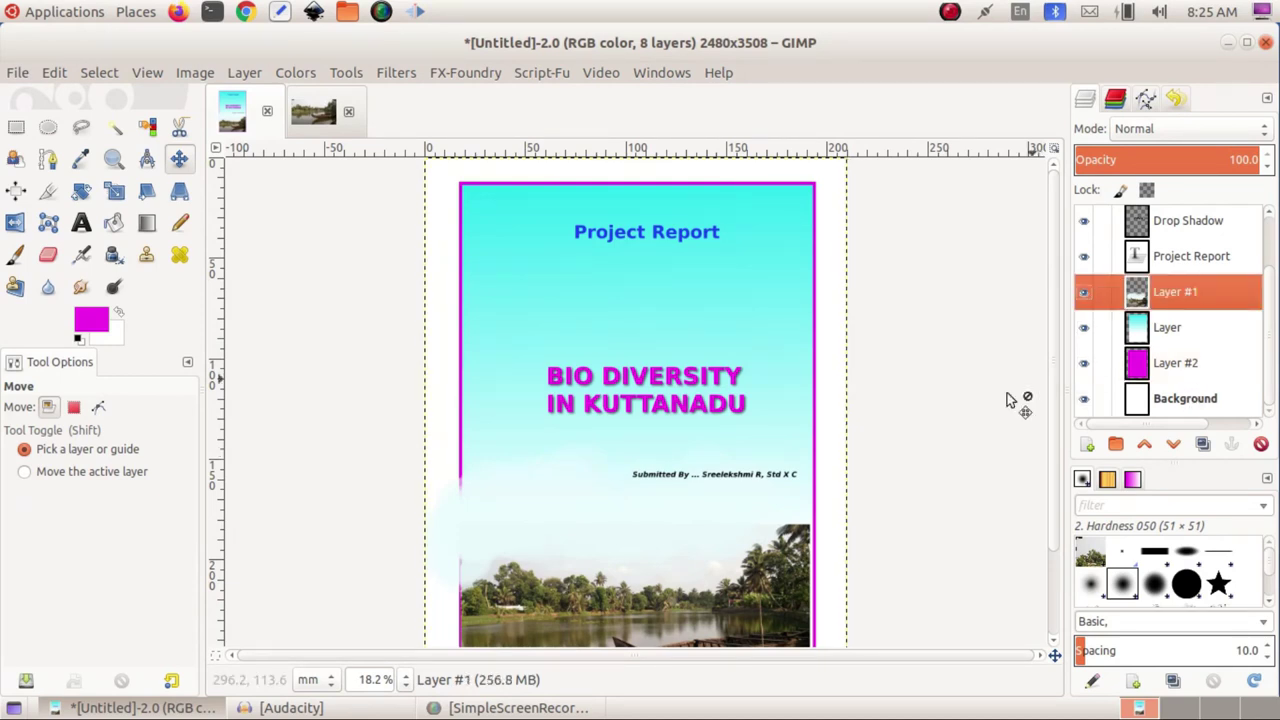
click(49, 258)
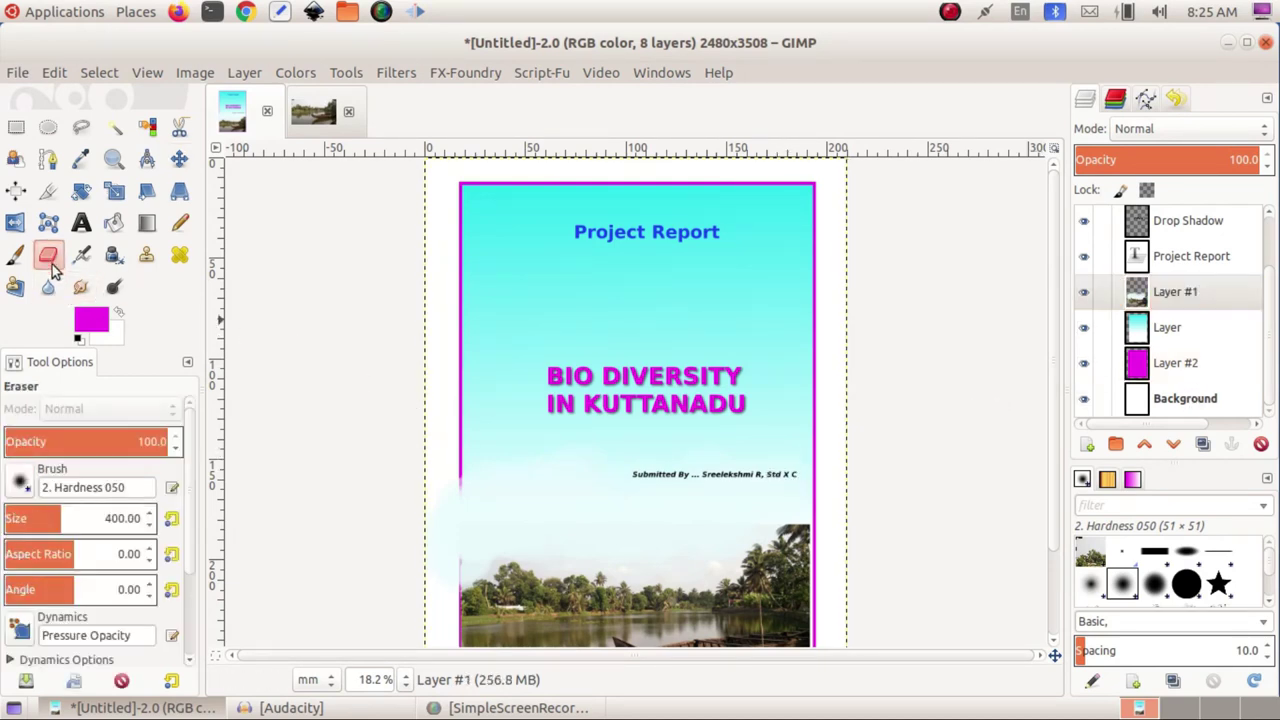
click(440, 490)
drag(466, 477, 452, 640)
scroll(452, 640, up, 2)
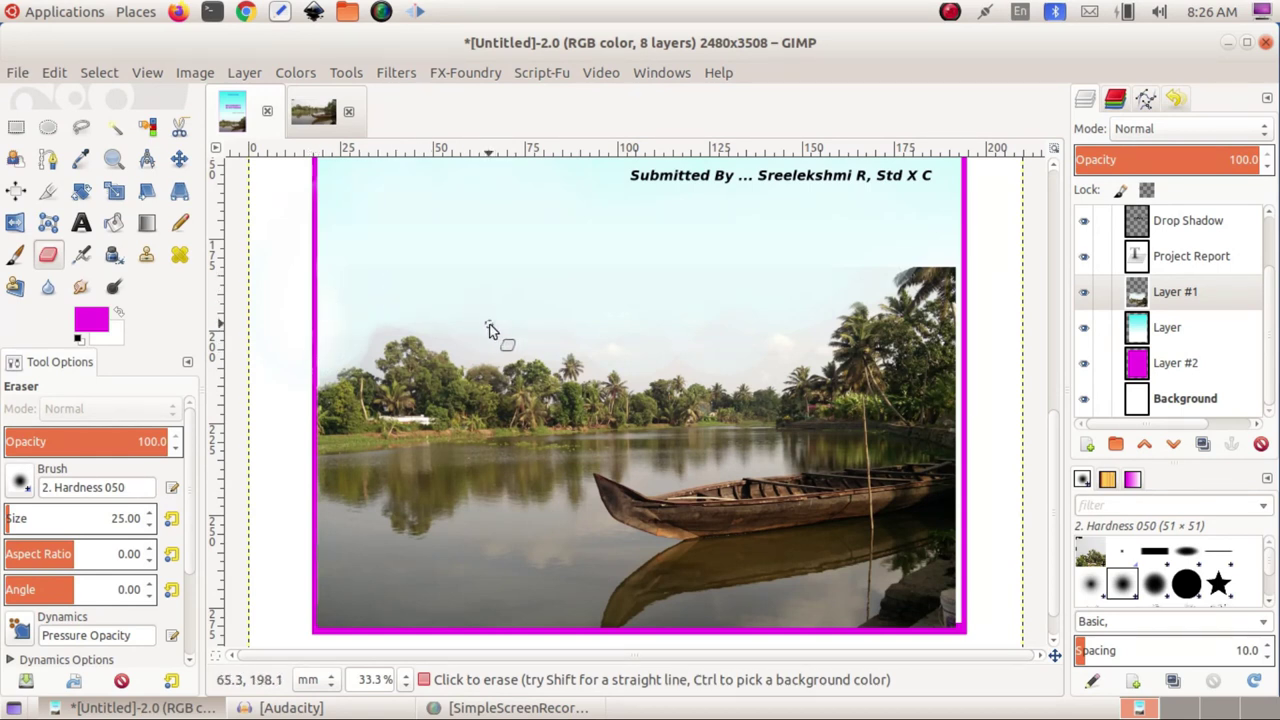
scroll(495, 332, up, 3)
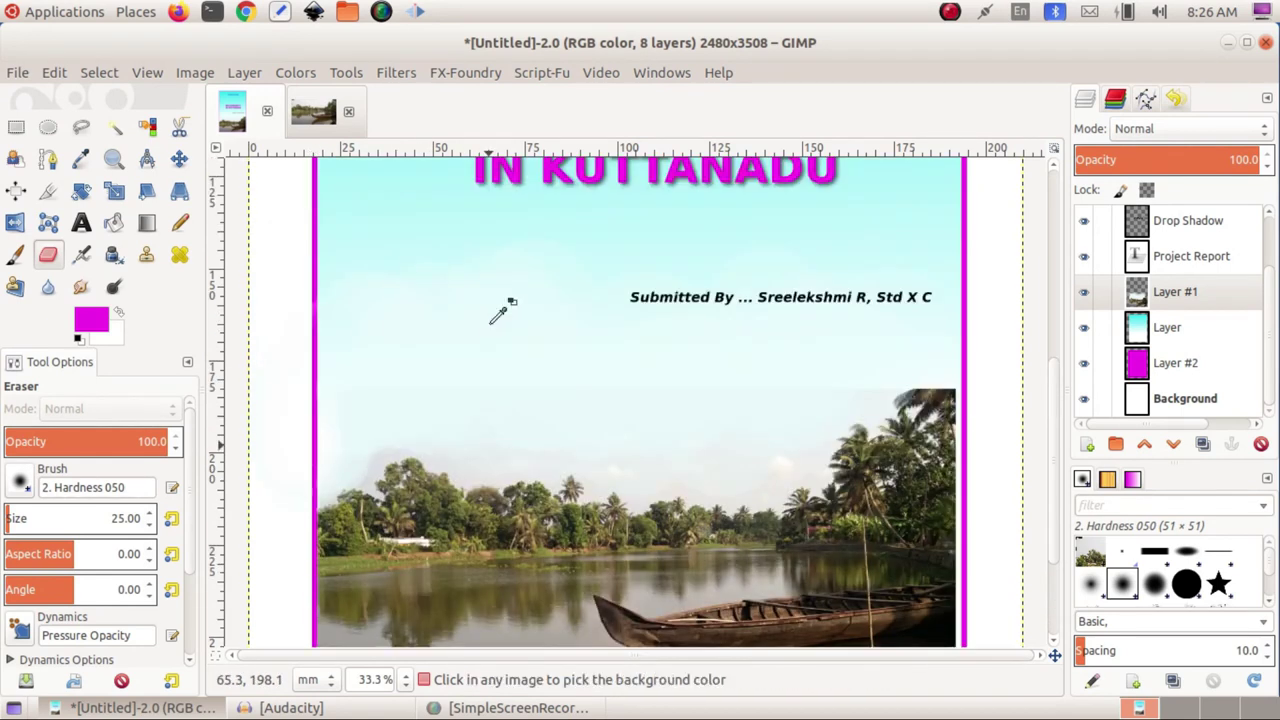
ctrl+scroll(497, 314, down, 3)
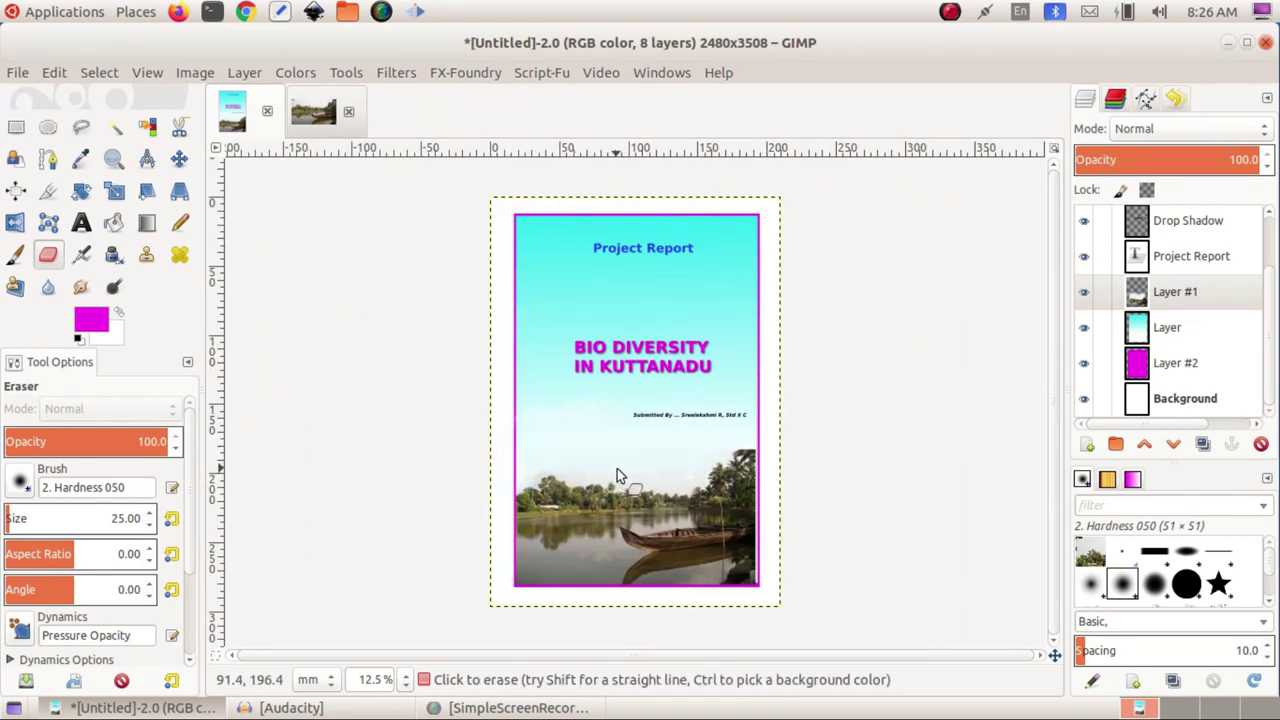